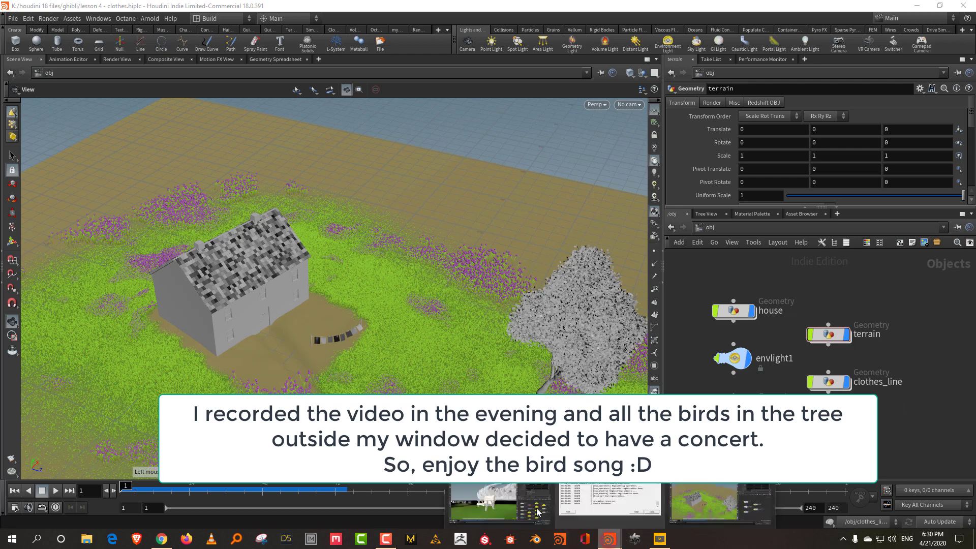
- Examine the finished slatted chair in the tranquil1.hiplc scene and return to the lesson 4 - clothes scene
{"action": "left_click", "coordinate": [610, 539]}
{"action": "left_click_drag", "start_coordinate": [460, 346], "coordinate": [431, 315]}
{"action": "mouse_move", "coordinate": [609, 539]}
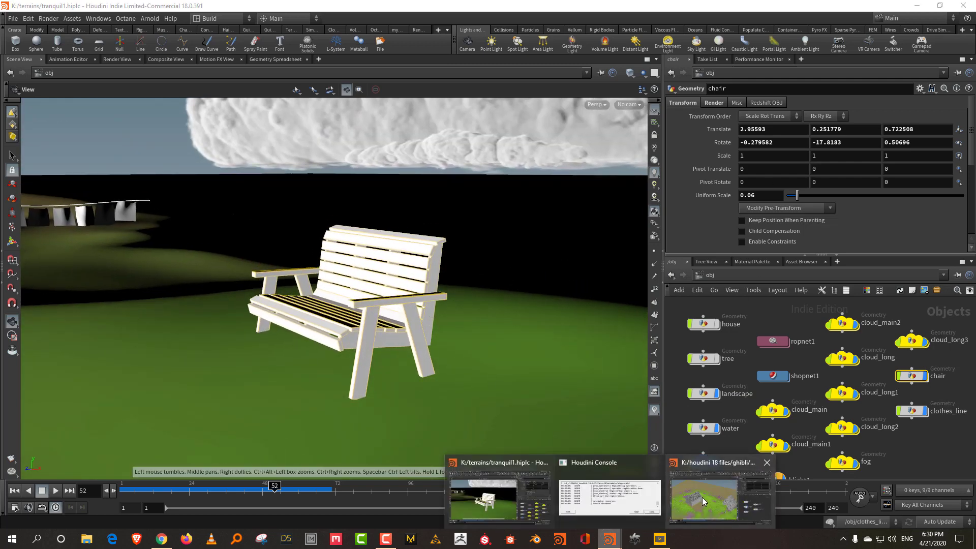
{"action": "left_click", "coordinate": [702, 497]}
- Create a Geometry object named chair beside the terrain object and go inside it
{"action": "key", "text": "Tab"}
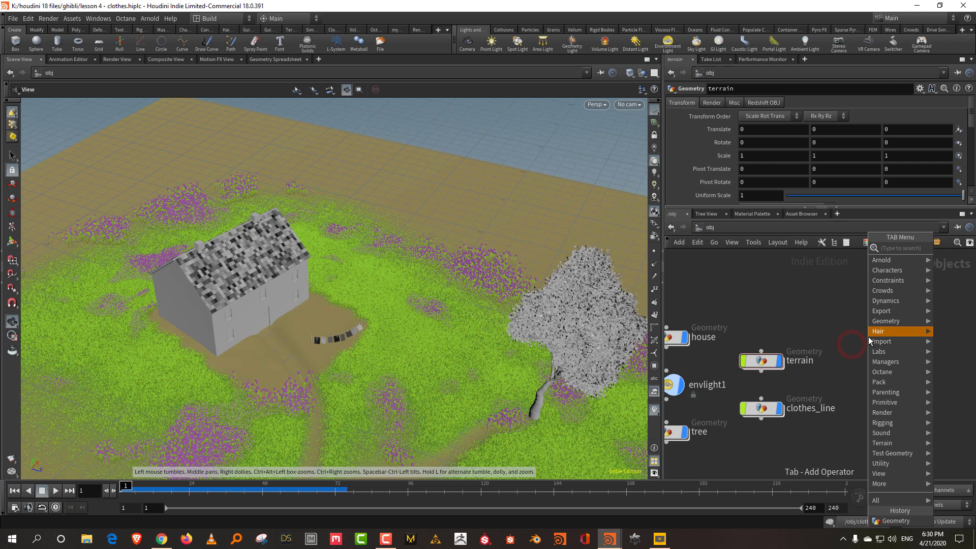
{"action": "type", "text": "geo"}
{"action": "left_click", "coordinate": [824, 248]}
{"action": "left_click", "coordinate": [868, 315]}
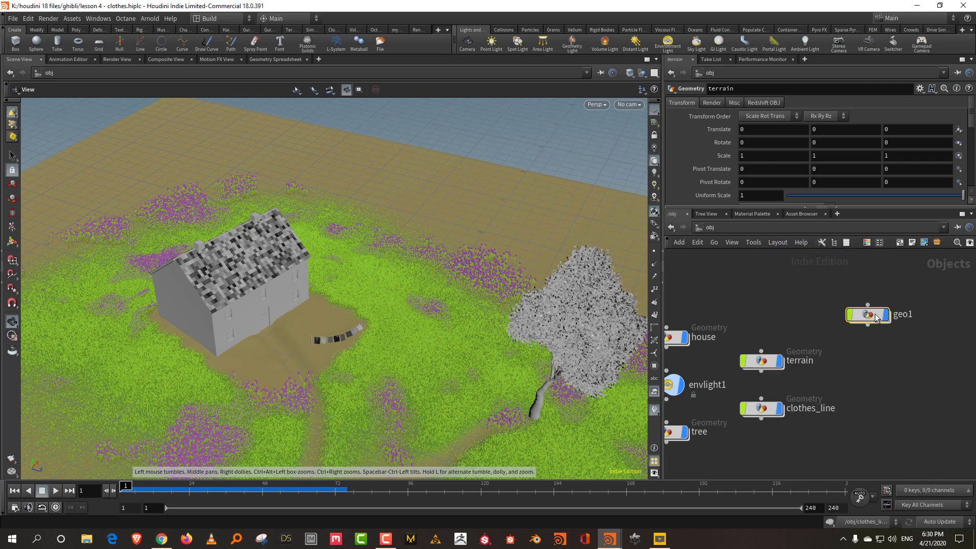
{"action": "left_click_drag", "start_coordinate": [902, 319], "coordinate": [922, 316]}
{"action": "type", "text": "cjh"}
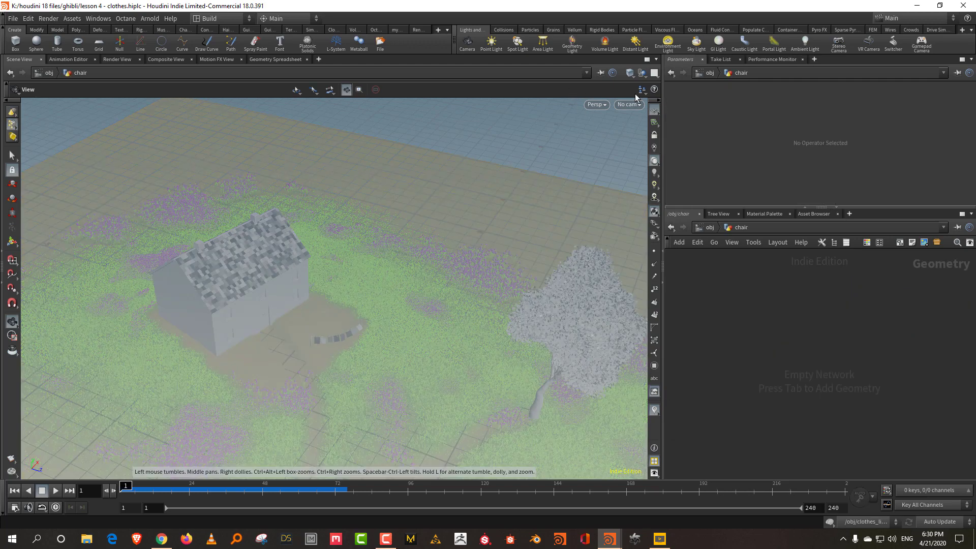
- Hide the other objects in a right orthographic view and set new tools to Create in Context
{"action": "left_click", "coordinate": [642, 74]}
{"action": "left_click", "coordinate": [659, 108]}
{"action": "left_click_drag", "start_coordinate": [386, 325], "coordinate": [391, 295]}
{"action": "key", "text": "space+3"}
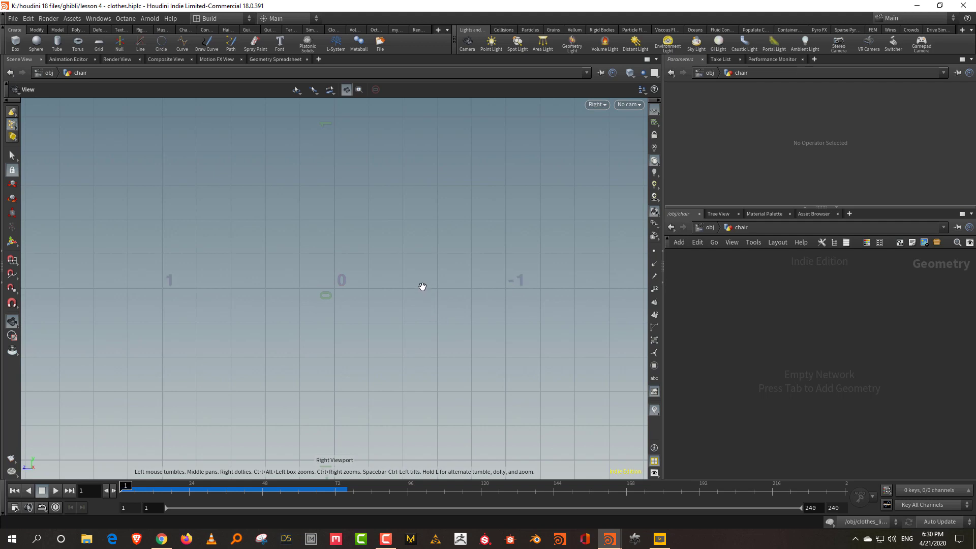
{"action": "key", "text": "space+4"}
{"action": "left_click", "coordinate": [642, 90]}
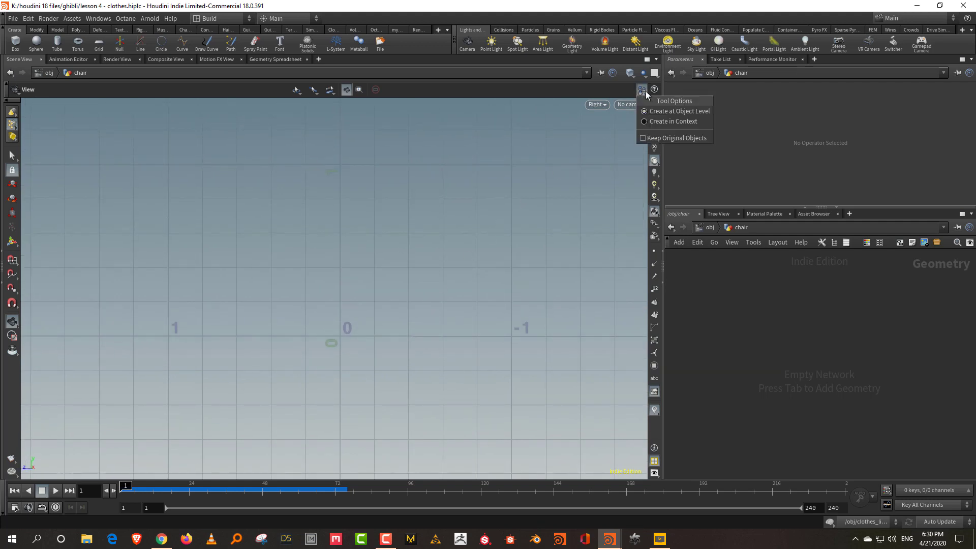
{"action": "left_click", "coordinate": [663, 122]}
- Draw an open NURBS curve profiling the chair's curved backrest and seat, starting at about y 0.89, z -0.25 and ending at the seat front
{"action": "key", "text": "Tab"}
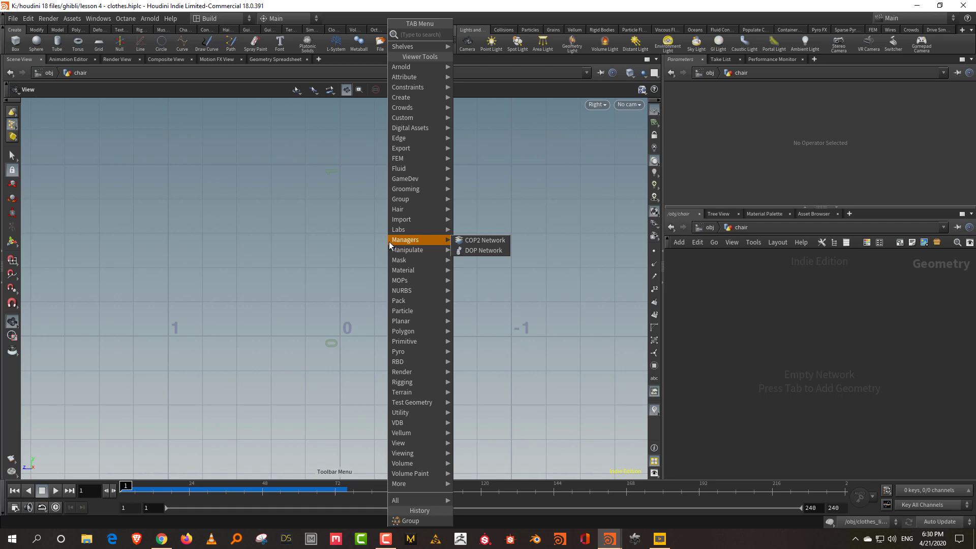
{"action": "type", "text": "curve"}
{"action": "left_click", "coordinate": [513, 35]}
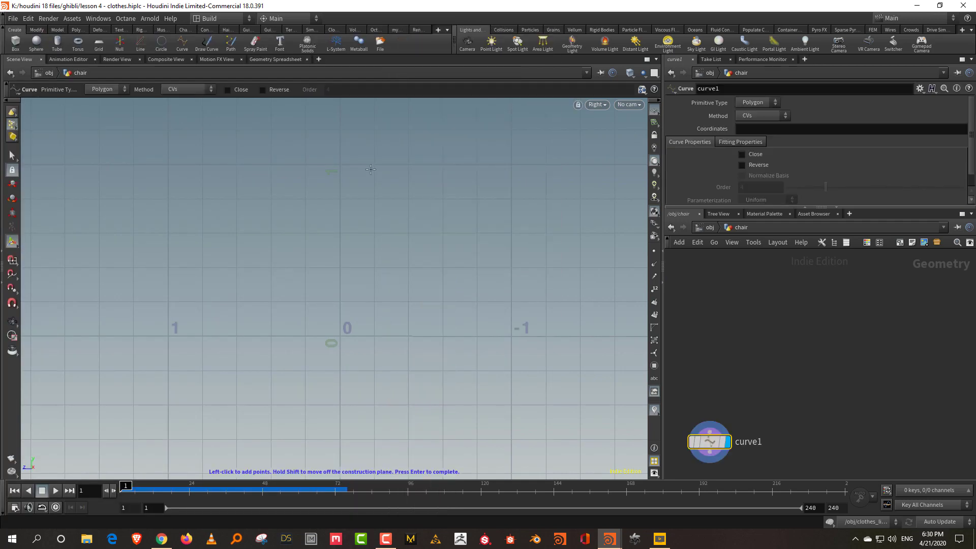
{"action": "left_click", "coordinate": [382, 182]}
{"action": "left_click", "coordinate": [369, 176]}
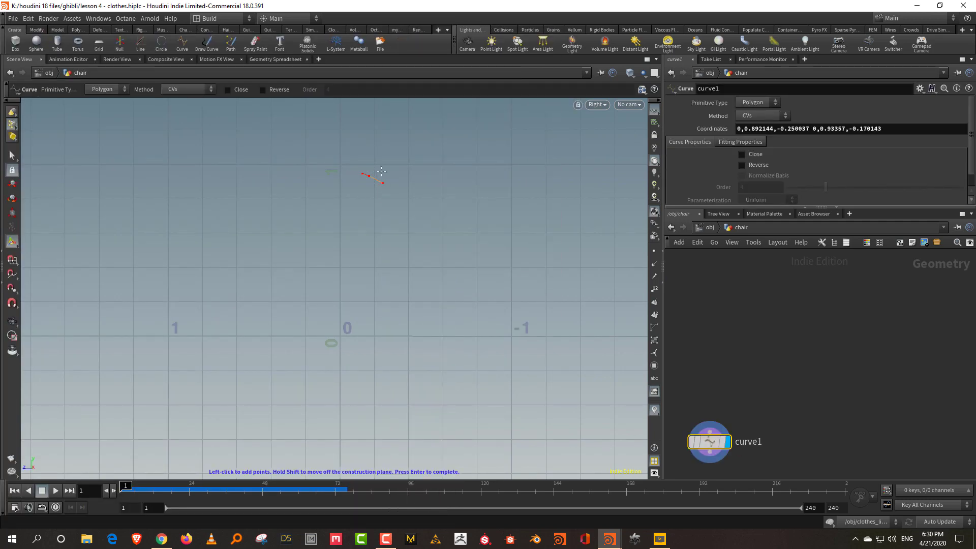
{"action": "left_click", "coordinate": [757, 102]}
{"action": "left_click", "coordinate": [752, 122]}
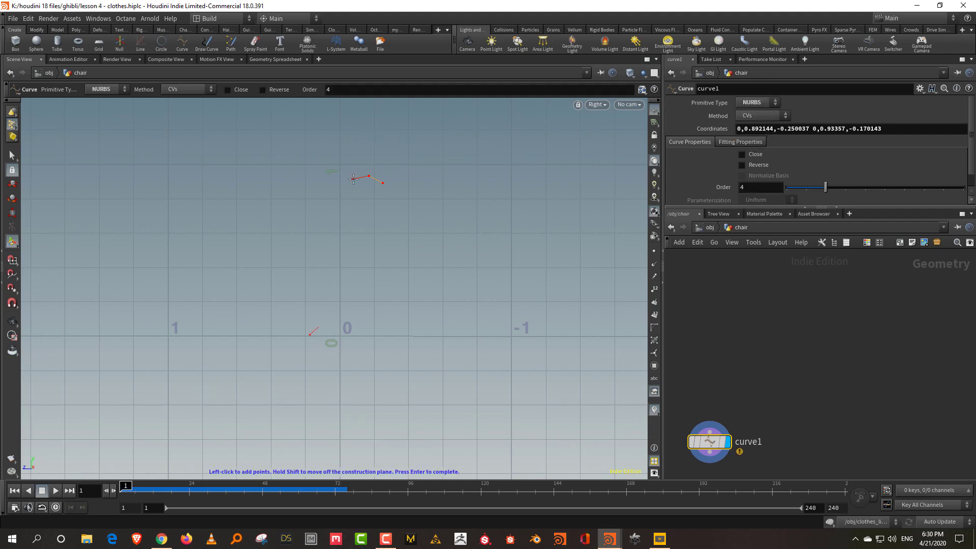
{"action": "left_click", "coordinate": [353, 178]}
{"action": "left_click", "coordinate": [342, 225]}
{"action": "left_click", "coordinate": [329, 317]}
{"action": "left_click", "coordinate": [311, 333]}
{"action": "key", "text": "Return"}
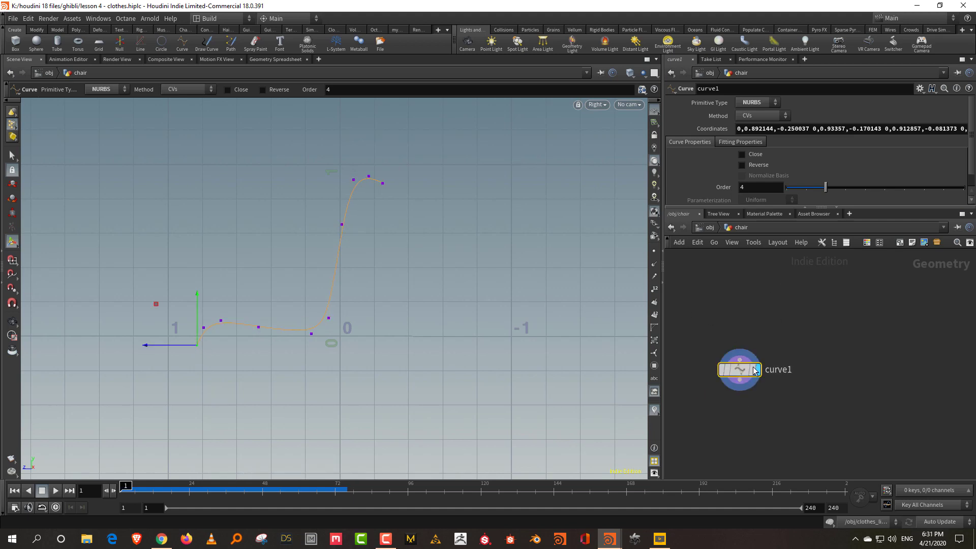
- Add an Edit node below curve1, feed the curve into it and display its result
{"action": "left_click", "coordinate": [752, 367]}
{"action": "left_click", "coordinate": [739, 379]}
{"action": "left_click", "coordinate": [757, 428]}
{"action": "middle_click_drag", "start_coordinate": [744, 401], "coordinate": [740, 360]}
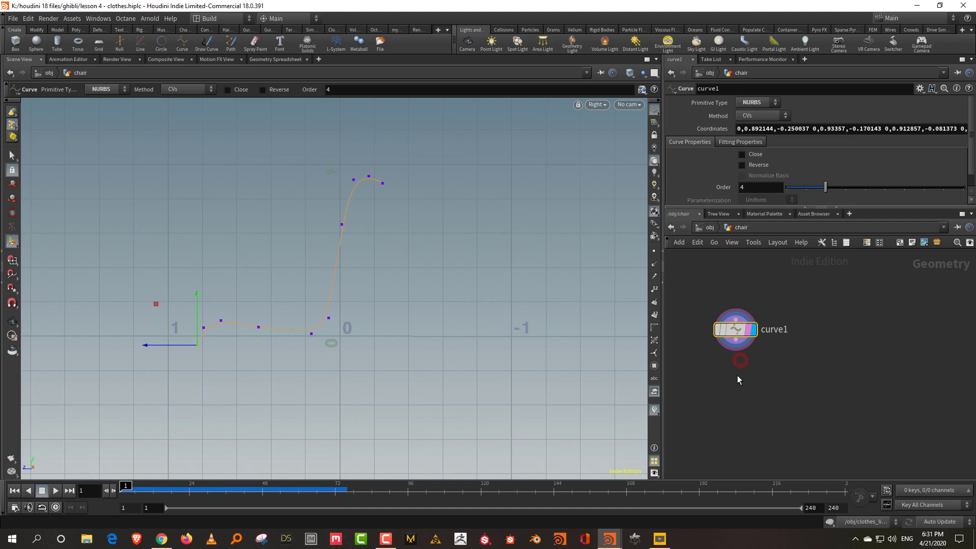
{"action": "left_click", "coordinate": [742, 385]}
{"action": "key", "text": "Tab"}
{"action": "type", "text": "edit"}
{"action": "left_click", "coordinate": [859, 50]}
{"action": "left_click", "coordinate": [751, 392]}
{"action": "left_click", "coordinate": [762, 395]}
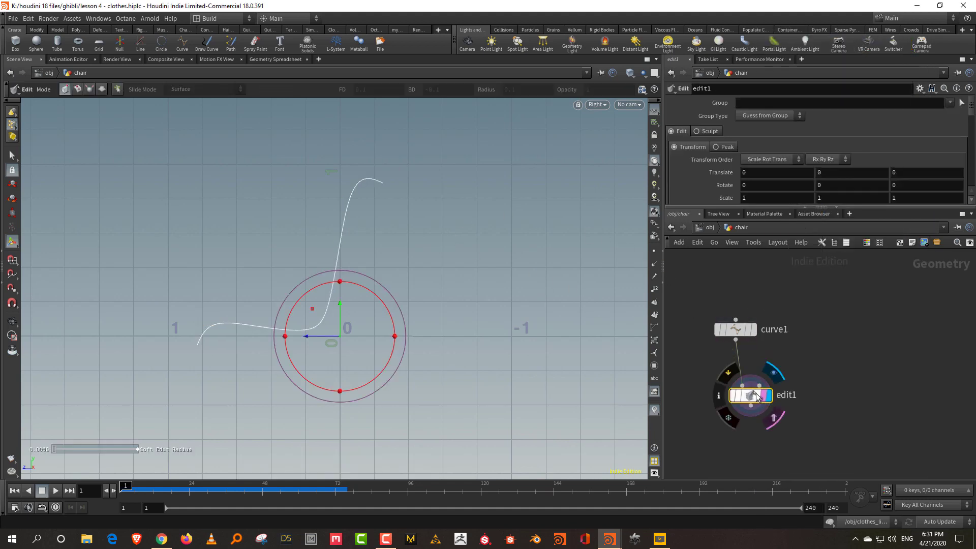
{"action": "left_click_drag", "start_coordinate": [754, 396], "coordinate": [746, 391]}
- Show the points and reshape the profile by raising the backrest points, shifting the inner corner point back and moving the seat-front points slightly forward
{"action": "left_click", "coordinate": [653, 251]}
{"action": "left_click", "coordinate": [316, 170]}
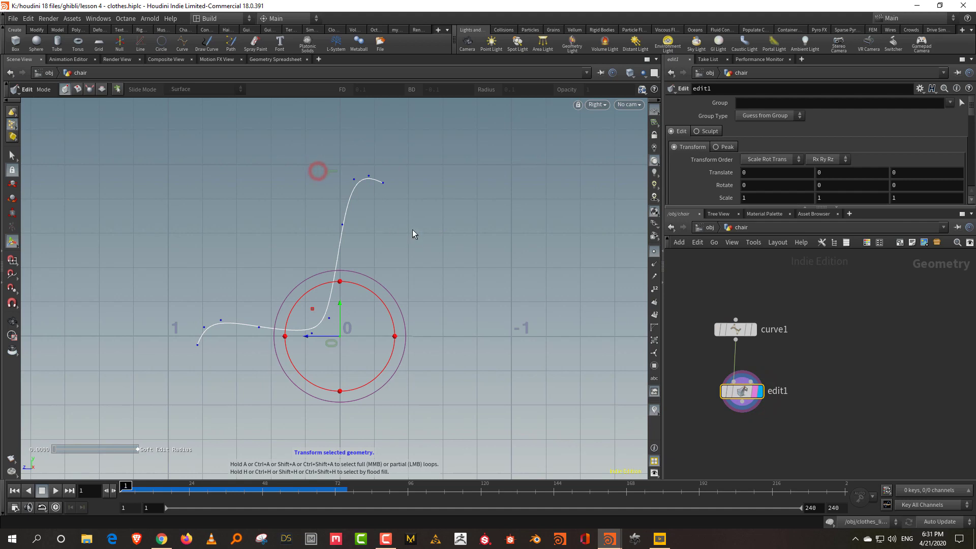
{"action": "left_click_drag", "start_coordinate": [312, 156], "coordinate": [420, 233]}
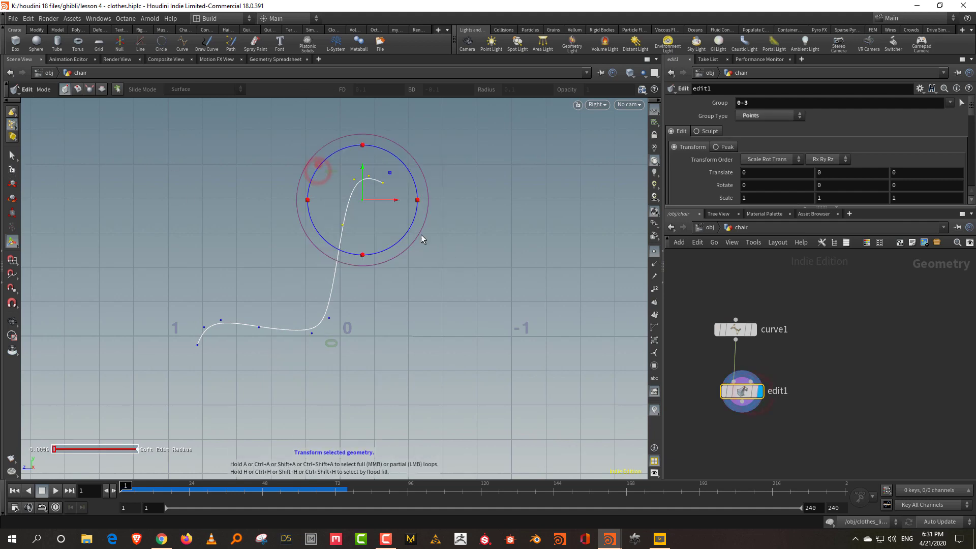
{"action": "left_click_drag", "start_coordinate": [362, 200], "coordinate": [370, 176]}
{"action": "mouse_move", "coordinate": [329, 318]}
{"action": "left_mouse_down"}
{"action": "mouse_move", "coordinate": [348, 305]}
{"action": "mouse_move", "coordinate": [341, 319]}
{"action": "left_mouse_up"}
{"action": "left_click_drag", "start_coordinate": [181, 304], "coordinate": [203, 332]}
- Add a Resample node after edit1 and set its maximum segment length to 0.04
{"action": "left_click", "coordinate": [818, 341]}
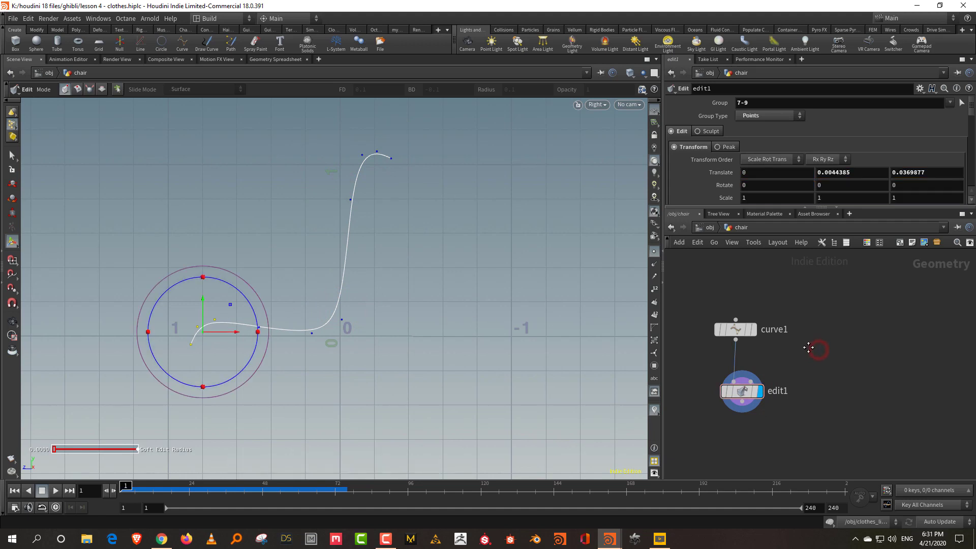
{"action": "middle_click_drag", "start_coordinate": [807, 384], "coordinate": [819, 353]}
{"action": "key", "text": "Tab"}
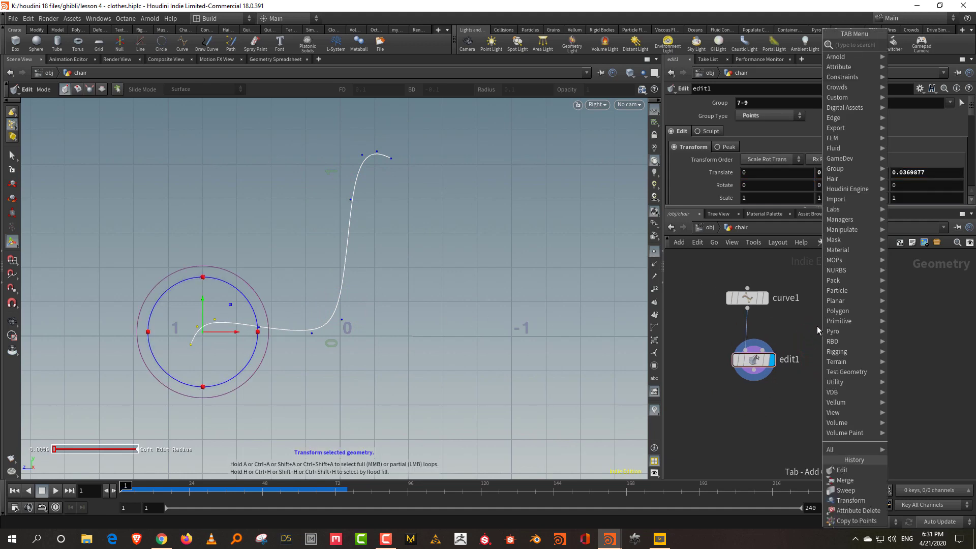
{"action": "type", "text": "res"}
{"action": "left_click", "coordinate": [770, 46]}
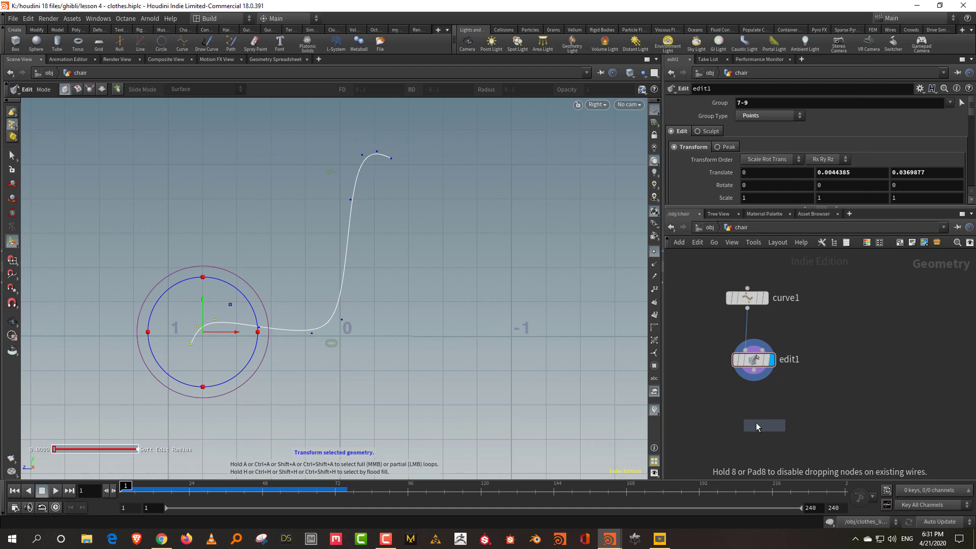
{"action": "left_click", "coordinate": [753, 423]}
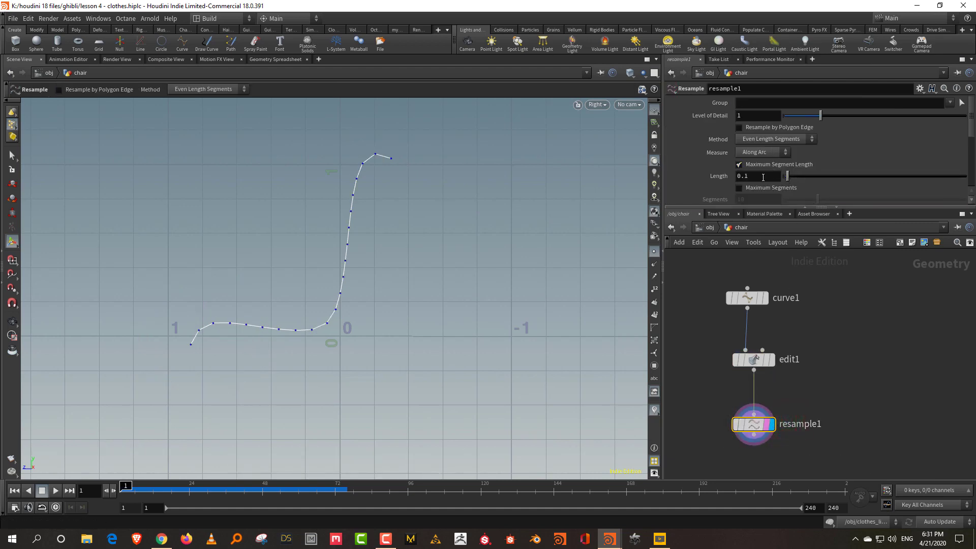
{"action": "middle_click_drag", "start_coordinate": [763, 176], "coordinate": [728, 200]}
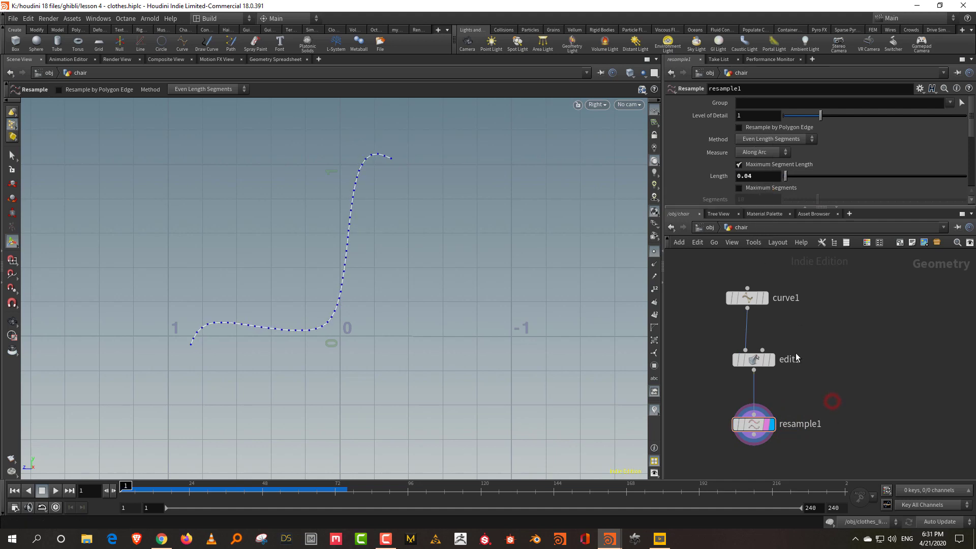
- Draw a three-point polygon curve behind and below the profile, through about y 1.0, z -0.29, y -0.04, z -0.15 and y -0.05, z 0.83
{"action": "middle_click_drag", "start_coordinate": [828, 363], "coordinate": [833, 307]}
{"action": "left_click", "coordinate": [854, 322]}
{"action": "key", "text": "Tab"}
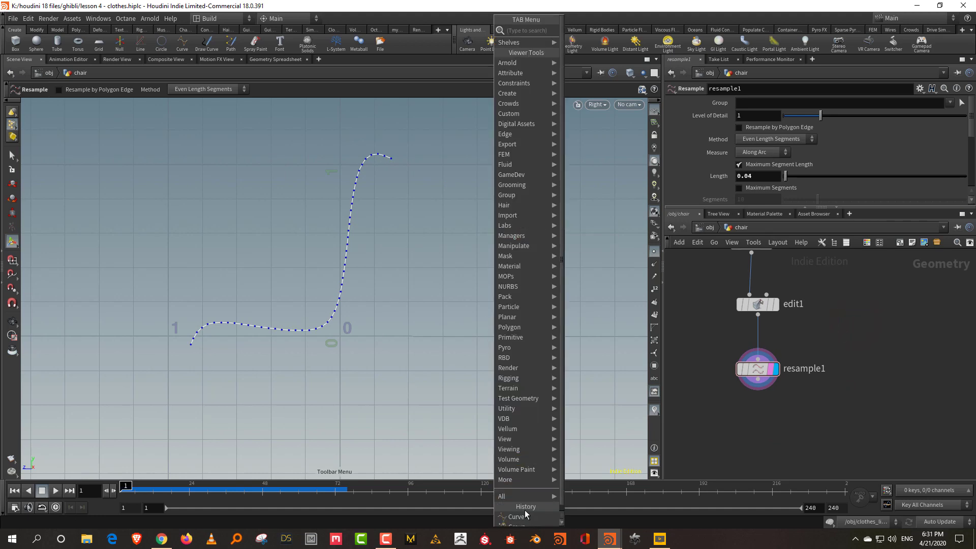
{"action": "left_click", "coordinate": [525, 513]}
{"action": "left_click", "coordinate": [389, 166]}
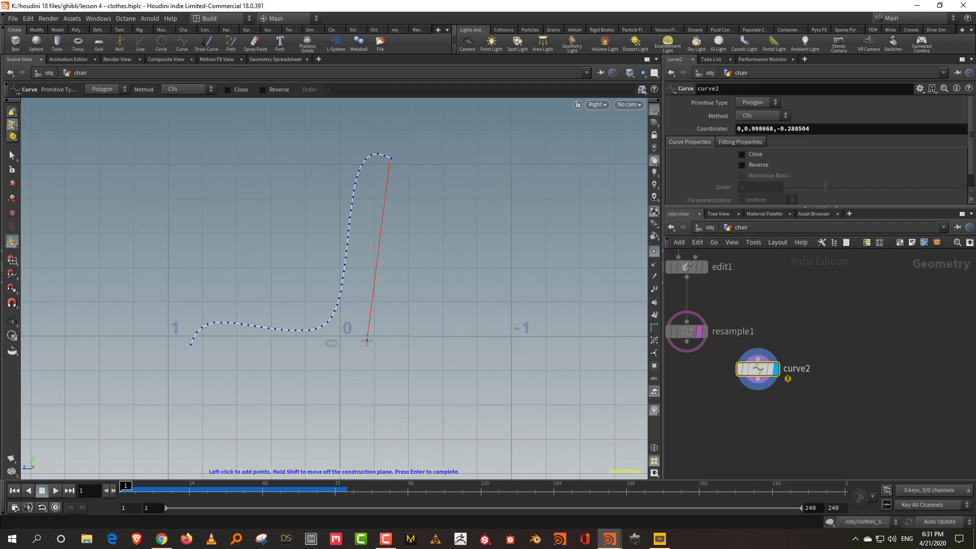
{"action": "left_click", "coordinate": [366, 342]}
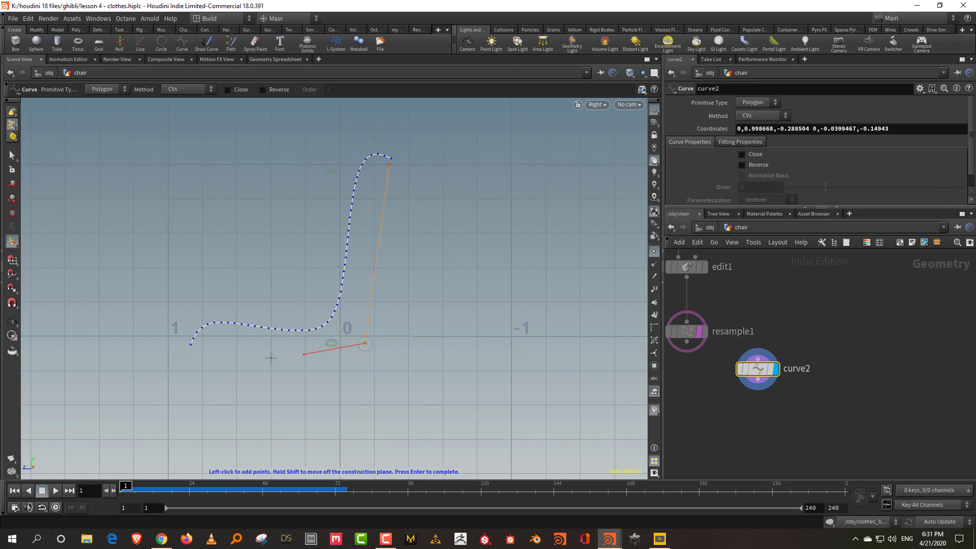
{"action": "left_click", "coordinate": [197, 345]}
{"action": "key", "text": "Return"}
{"action": "middle_click_drag", "start_coordinate": [801, 354], "coordinate": [804, 319]}
{"action": "left_click_drag", "start_coordinate": [761, 333], "coordinate": [831, 280]}
{"action": "left_click", "coordinate": [815, 318]}
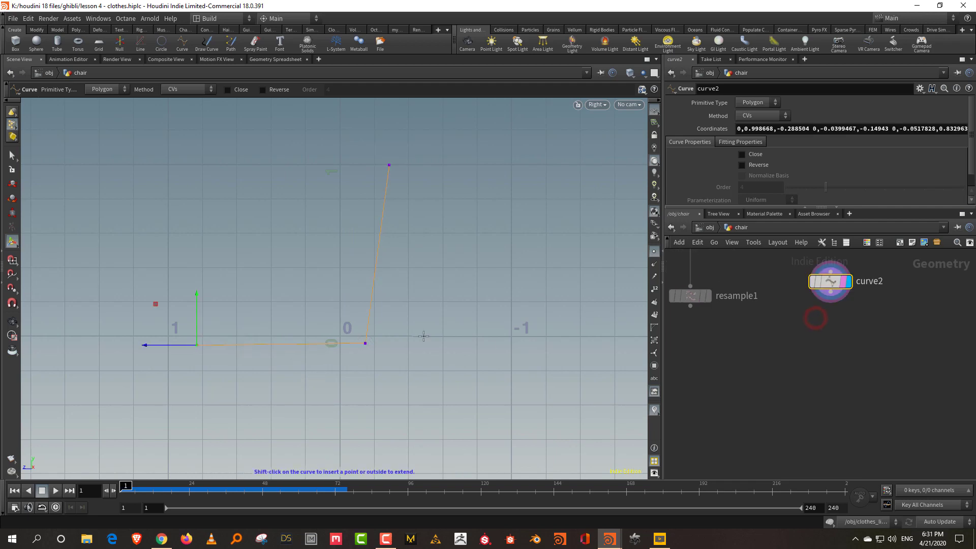
- Bevel the second curve's corner point with a PolyBevel at distance 0.05 and tidy the node below curve2
{"action": "key", "text": "s"}
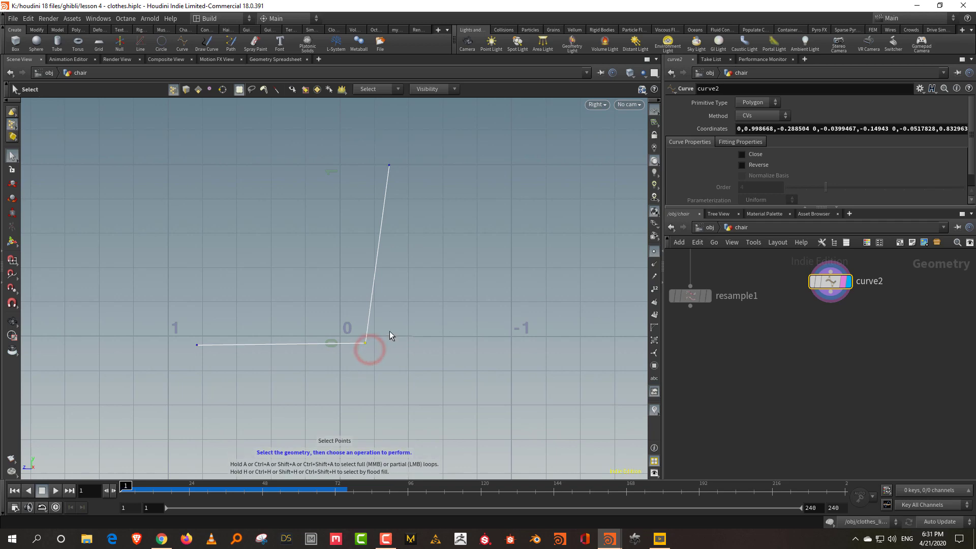
{"action": "key", "text": "Tab"}
{"action": "type", "text": "bev"}
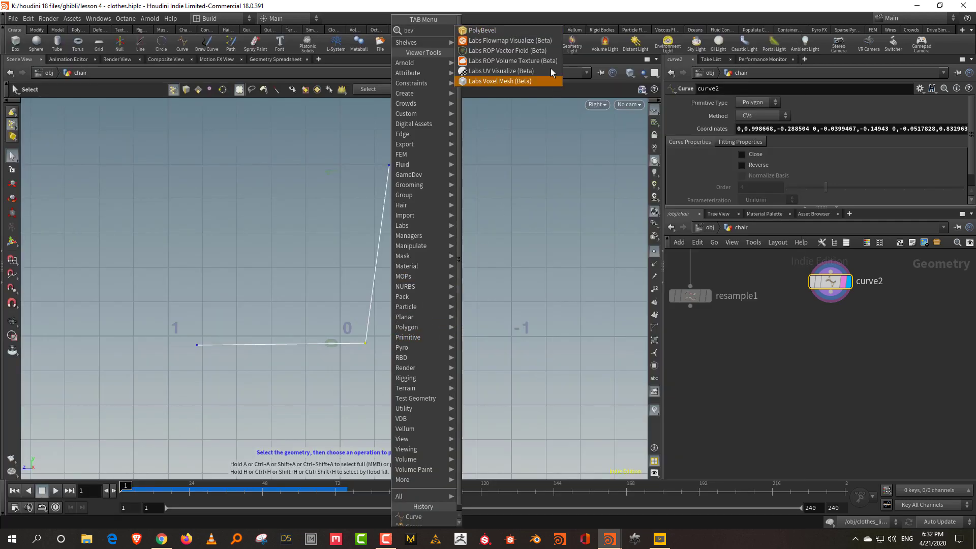
{"action": "left_click", "coordinate": [514, 31]}
{"action": "middle_click_drag", "start_coordinate": [763, 150], "coordinate": [797, 162]}
{"action": "middle_click_drag", "start_coordinate": [816, 343], "coordinate": [833, 417]}
{"action": "left_click_drag", "start_coordinate": [905, 315], "coordinate": [852, 306]}
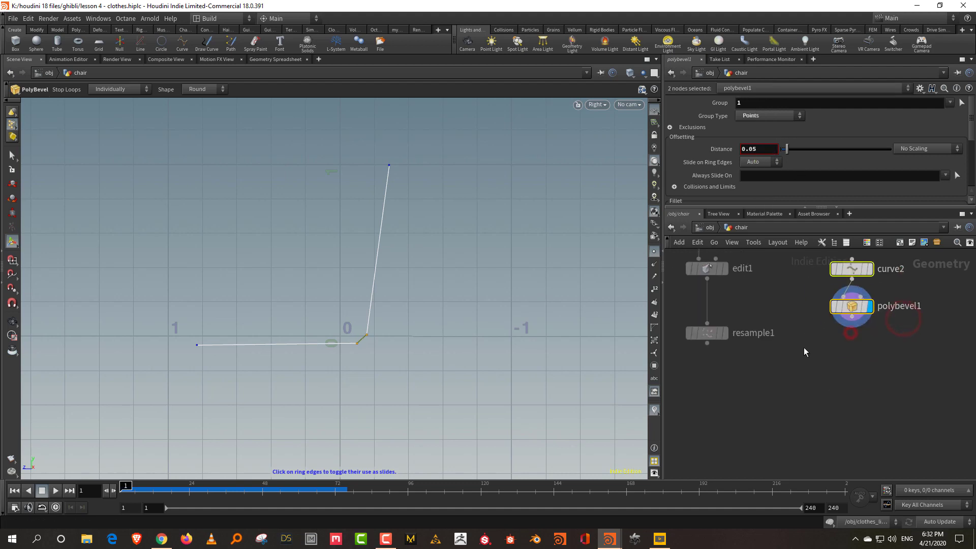
- Merge the resample1 and polybevel1 outputs in a new Merge node and display it
{"action": "key", "text": "Tab"}
{"action": "type", "text": "mer"}
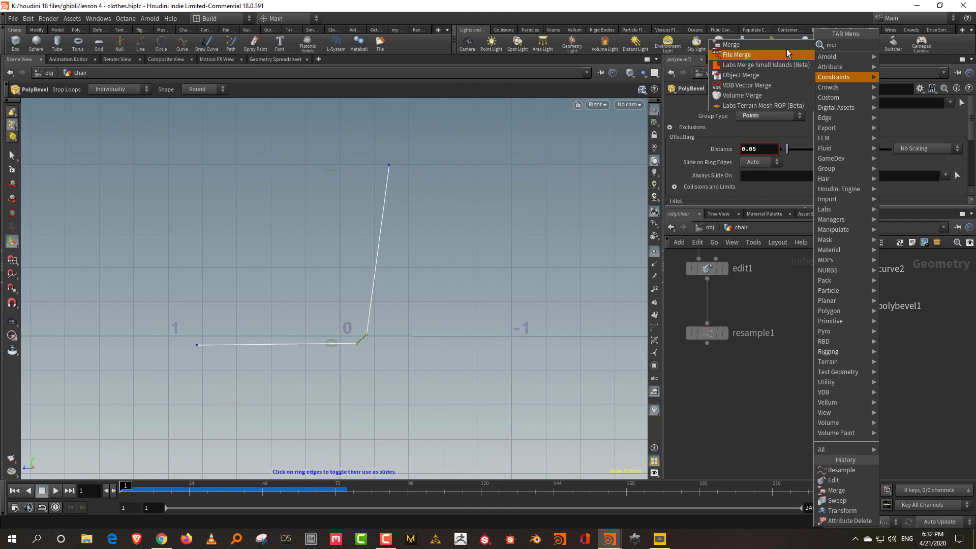
{"action": "left_click", "coordinate": [730, 45]}
{"action": "left_click", "coordinate": [771, 391]}
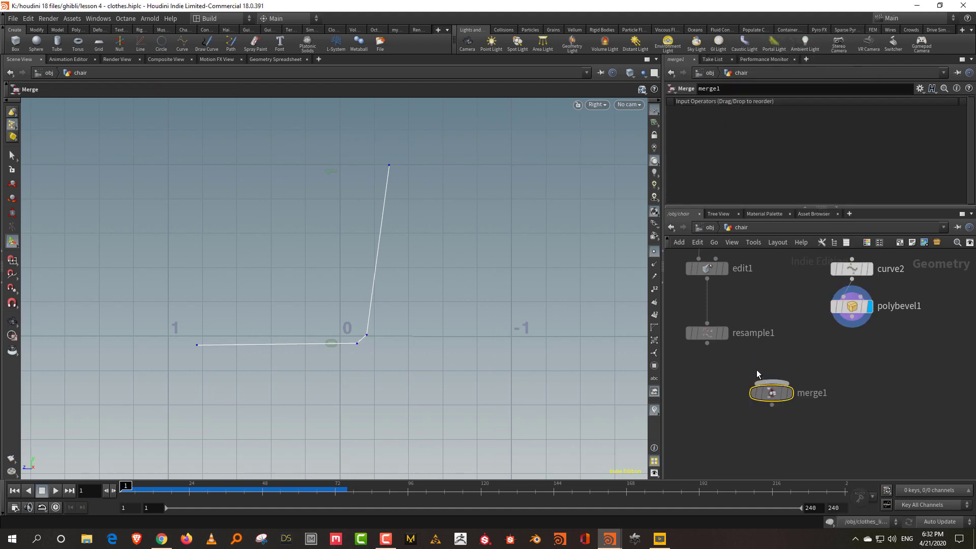
{"action": "left_click", "coordinate": [788, 394]}
- Add a Join node after merge1, connect it and display its result
{"action": "middle_click_drag", "start_coordinate": [783, 434], "coordinate": [790, 387]}
{"action": "key", "text": "Tab"}
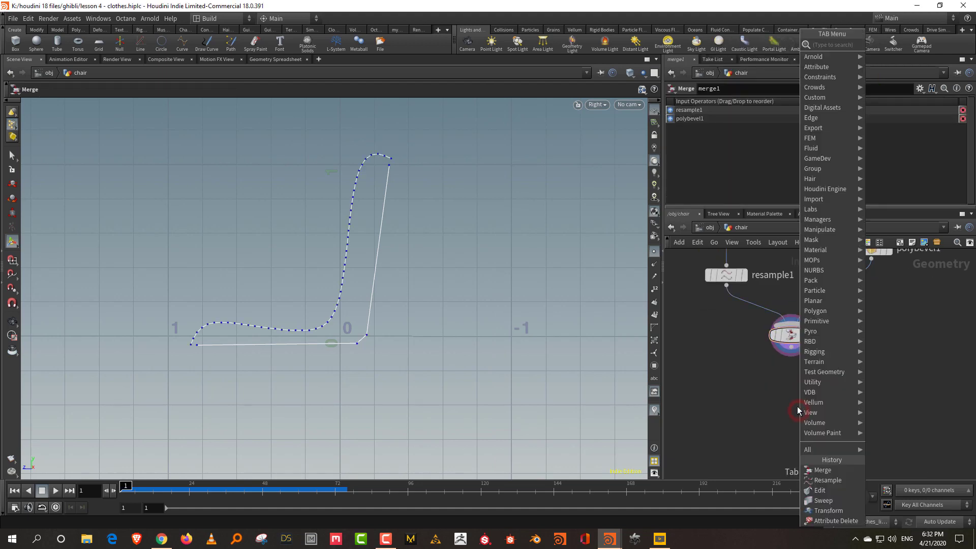
{"action": "type", "text": "join"}
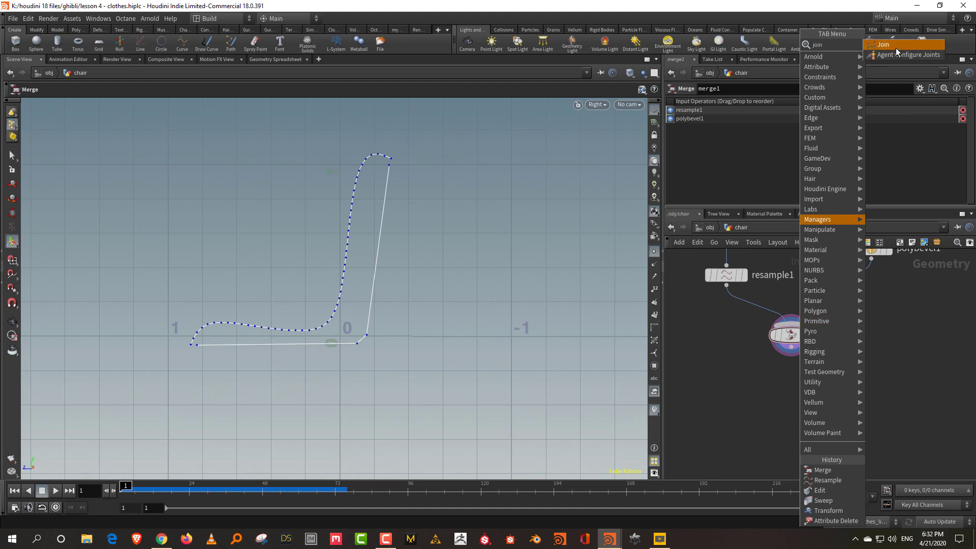
{"action": "left_click", "coordinate": [883, 44]}
{"action": "left_click", "coordinate": [791, 413]}
{"action": "left_click_drag", "start_coordinate": [791, 347], "coordinate": [797, 394]}
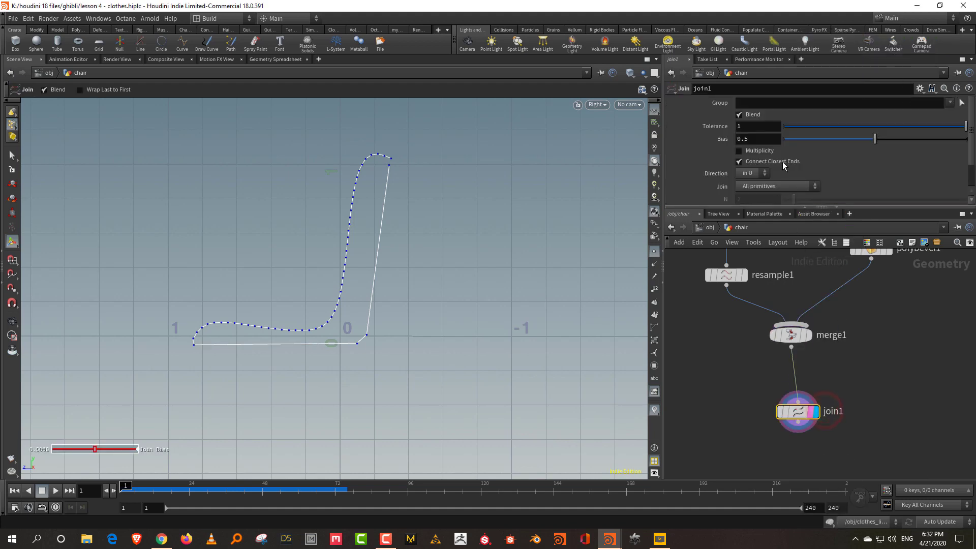
- Enable Wrap Last to First on the Join node and adjust its bias to about 0.68
{"action": "left_click_drag", "start_coordinate": [765, 207], "coordinate": [765, 266]}
{"action": "left_click", "coordinate": [769, 211]}
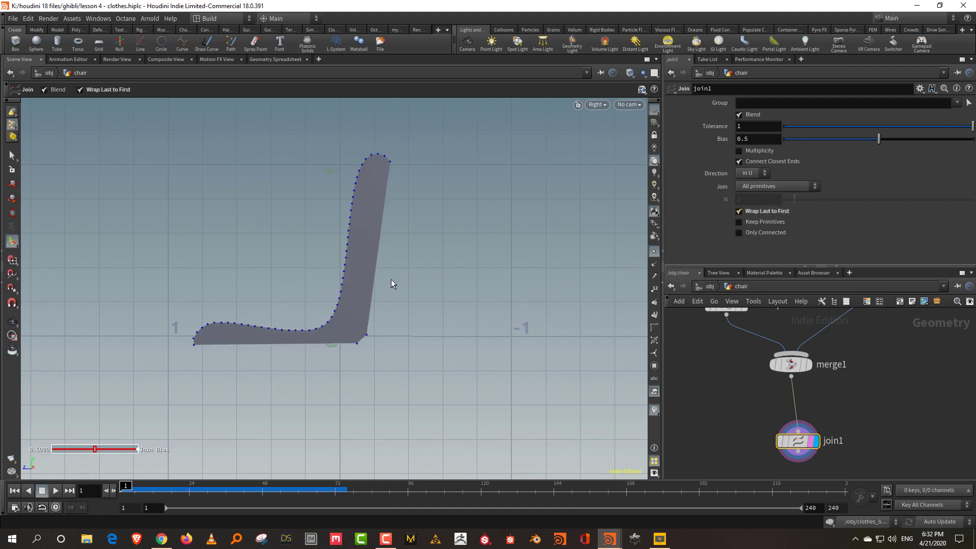
{"action": "left_click_drag", "start_coordinate": [767, 266], "coordinate": [767, 210]}
{"action": "left_click_drag", "start_coordinate": [864, 139], "coordinate": [842, 148]}
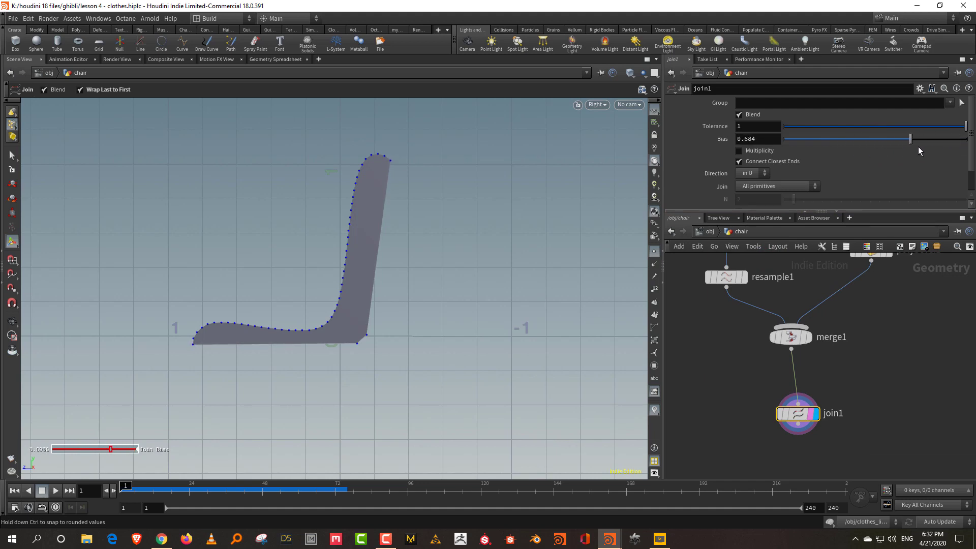
- Adjust the fillet divisions of the PolyBevel under curve2 to round the profile's lower back corner
{"action": "middle_click_drag", "start_coordinate": [922, 257], "coordinate": [871, 331]}
{"action": "left_click", "coordinate": [861, 343]}
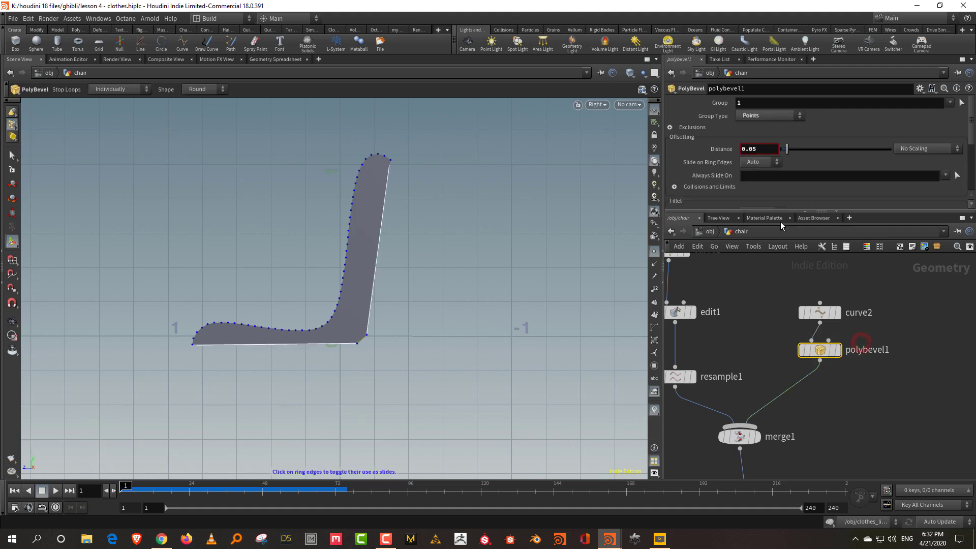
{"action": "left_click_drag", "start_coordinate": [779, 210], "coordinate": [783, 323]}
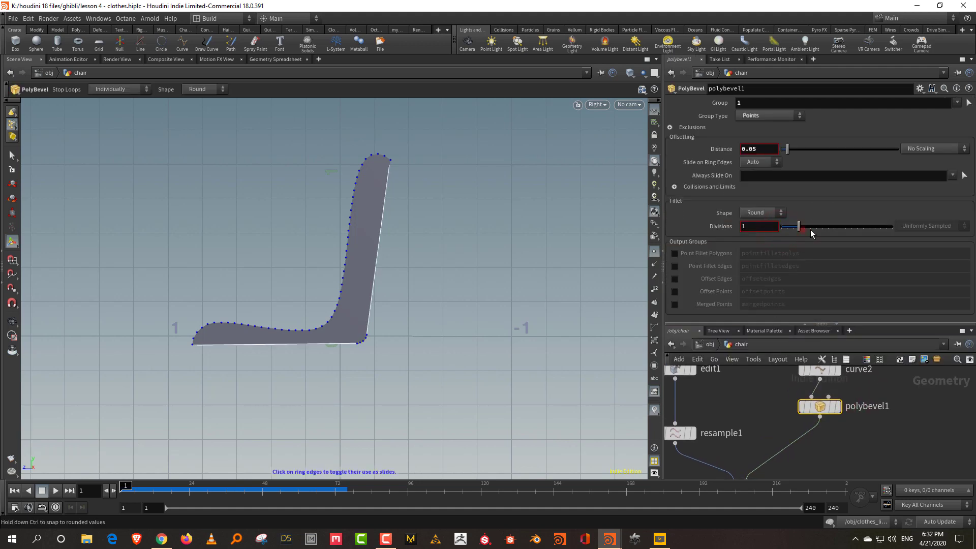
{"action": "left_click_drag", "start_coordinate": [805, 231], "coordinate": [796, 232]}
{"action": "left_click_drag", "start_coordinate": [783, 323], "coordinate": [774, 238]}
{"action": "middle_click_drag", "start_coordinate": [756, 323], "coordinate": [838, 284]}
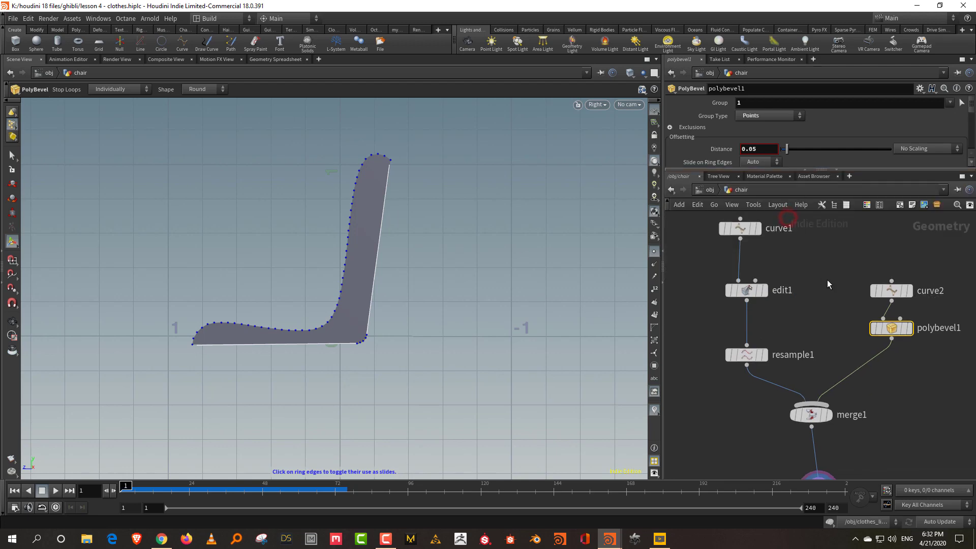
{"action": "left_click", "coordinate": [829, 300]}
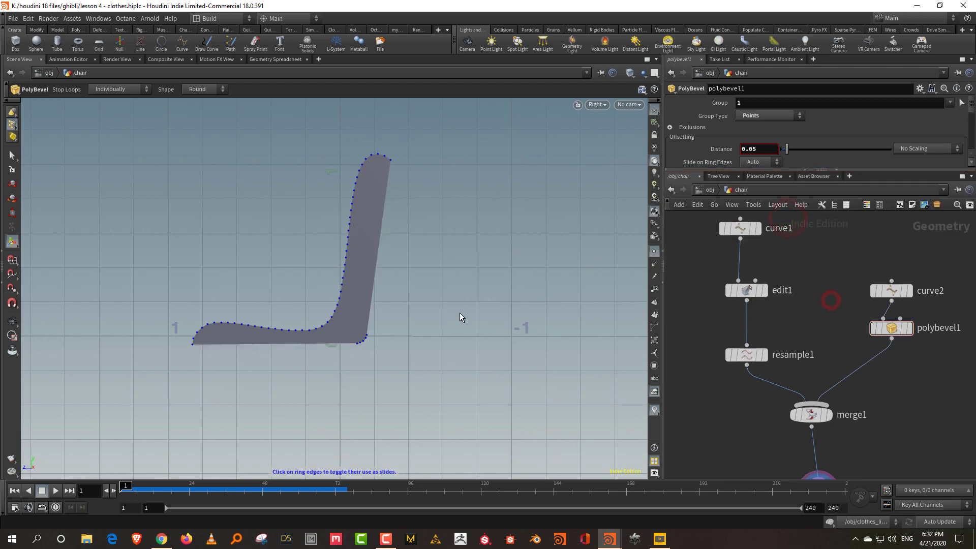
- Switch to the perspective view and add a Line node beside the resample1 branch
{"action": "key", "text": "space+1"}
{"action": "left_click_drag", "start_coordinate": [450, 305], "coordinate": [355, 336]}
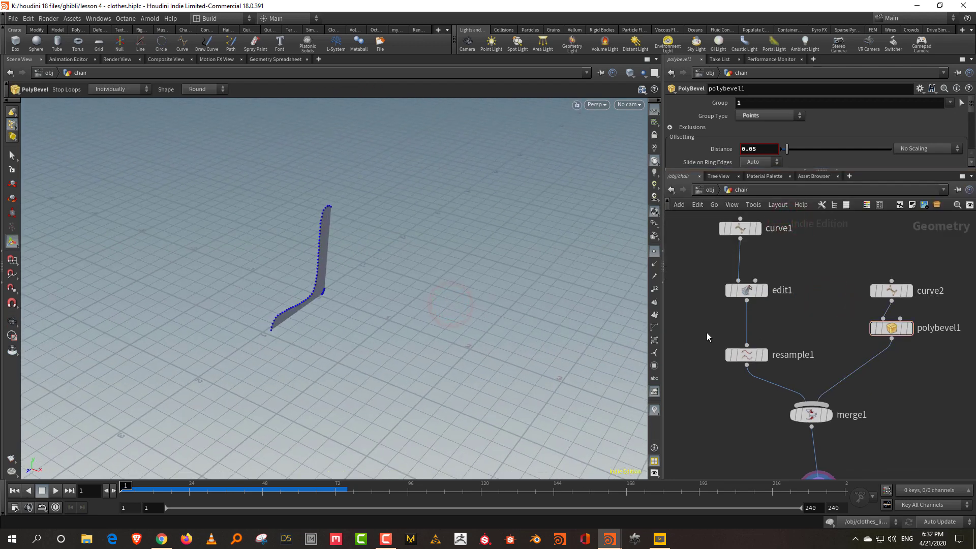
{"action": "middle_click_drag", "start_coordinate": [906, 384], "coordinate": [844, 340]}
{"action": "key", "text": "Tab"}
{"action": "type", "text": "line"}
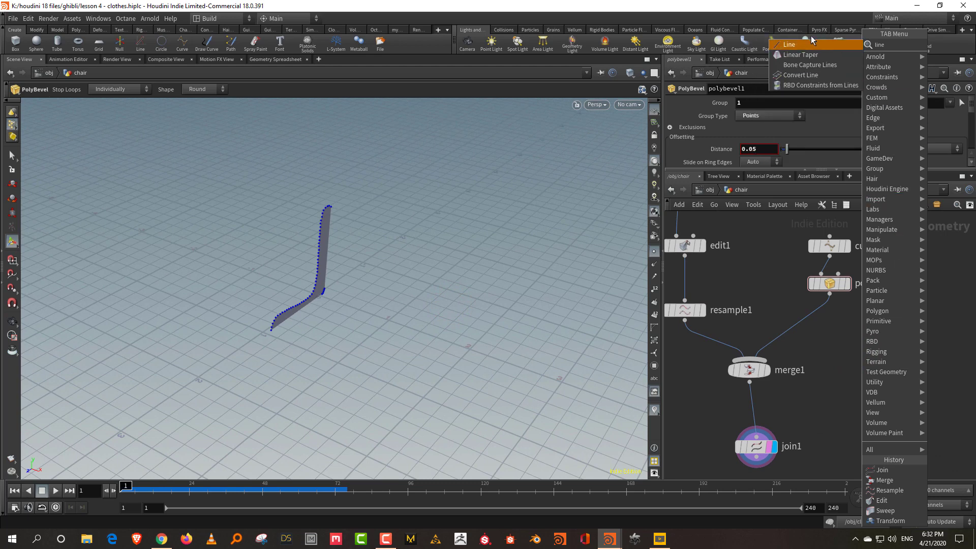
{"action": "left_click", "coordinate": [808, 44]}
{"action": "middle_click_drag", "start_coordinate": [775, 292], "coordinate": [940, 274]}
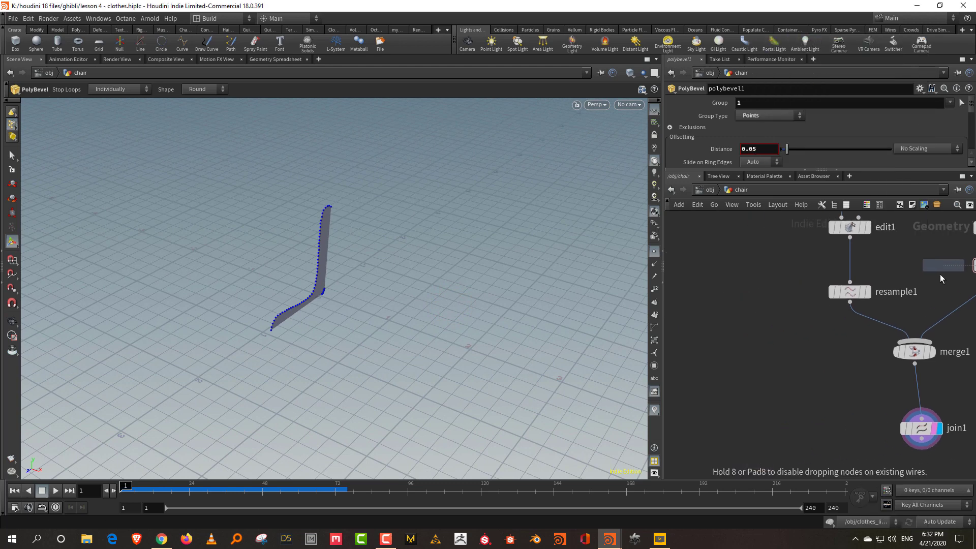
{"action": "left_click", "coordinate": [738, 320]}
{"action": "left_click", "coordinate": [752, 320]}
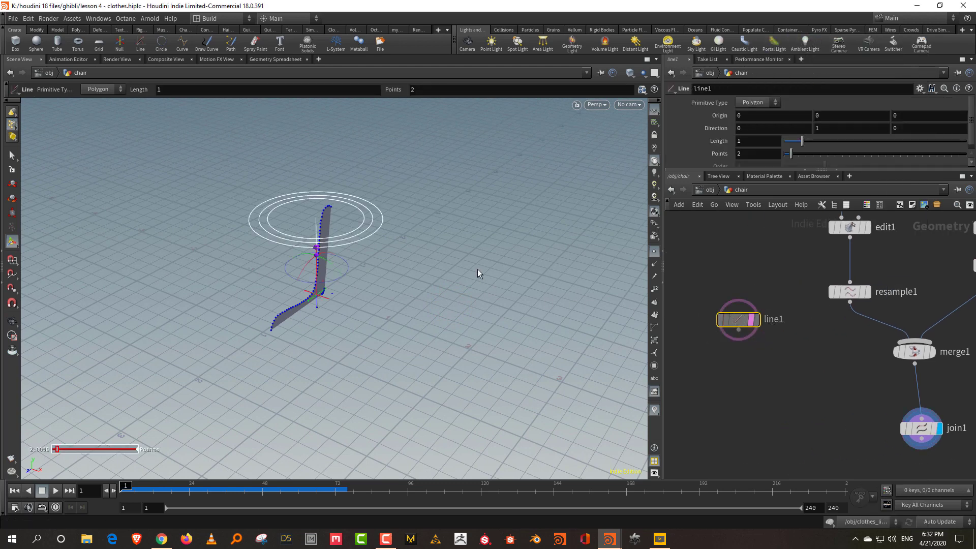
- Point line1 along the X axis with direction 1, 0, 0 and set its length to about 2.01
{"action": "left_click_drag", "start_coordinate": [760, 129], "coordinate": [736, 133]}
{"action": "type", "text": "1"}
{"action": "key", "text": "Tab"}
{"action": "left_click_drag", "start_coordinate": [802, 141], "coordinate": [820, 141]}
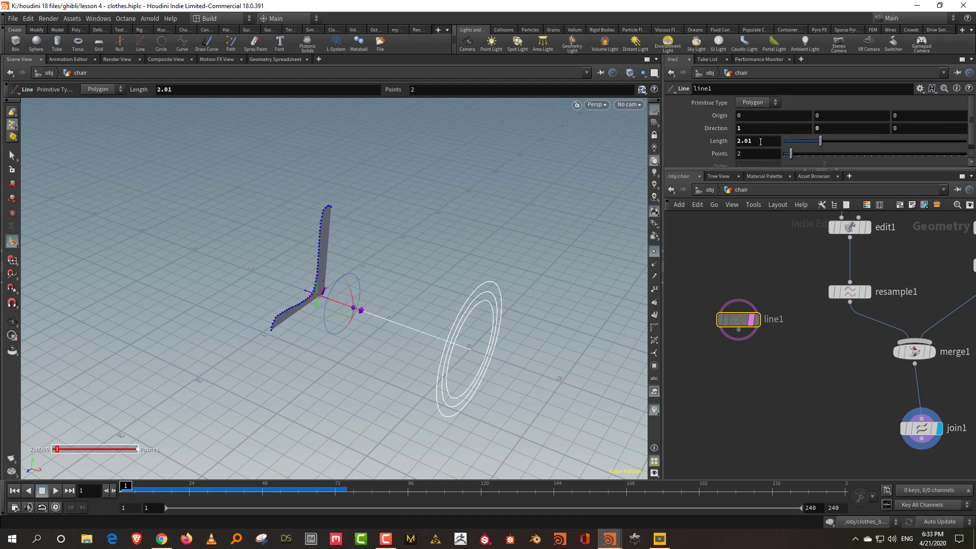
- Center line1 by referencing its length in the X origin as ch("dist")/-2, and display the line
{"action": "right_click", "coordinate": [760, 141]}
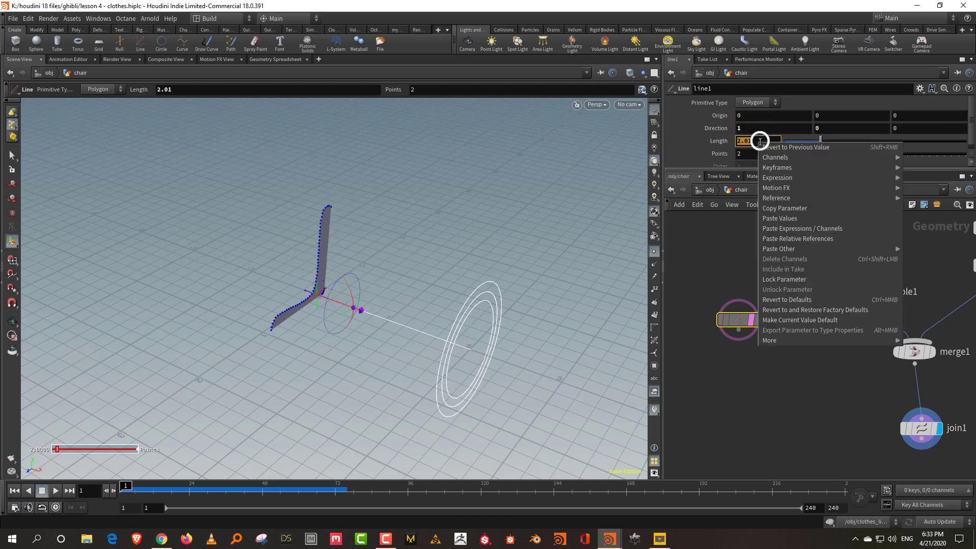
{"action": "left_click", "coordinate": [787, 212]}
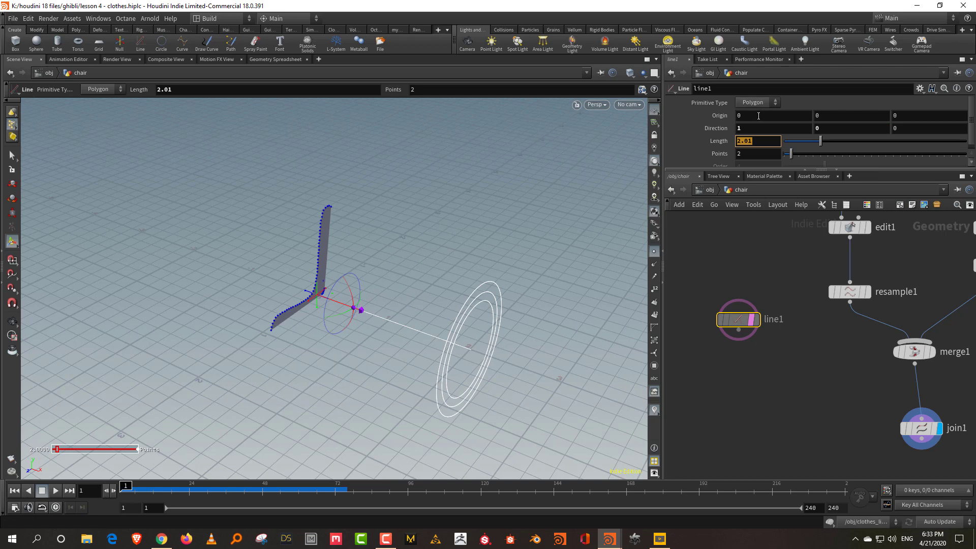
{"action": "right_click", "coordinate": [758, 116]}
{"action": "left_click", "coordinate": [813, 211]}
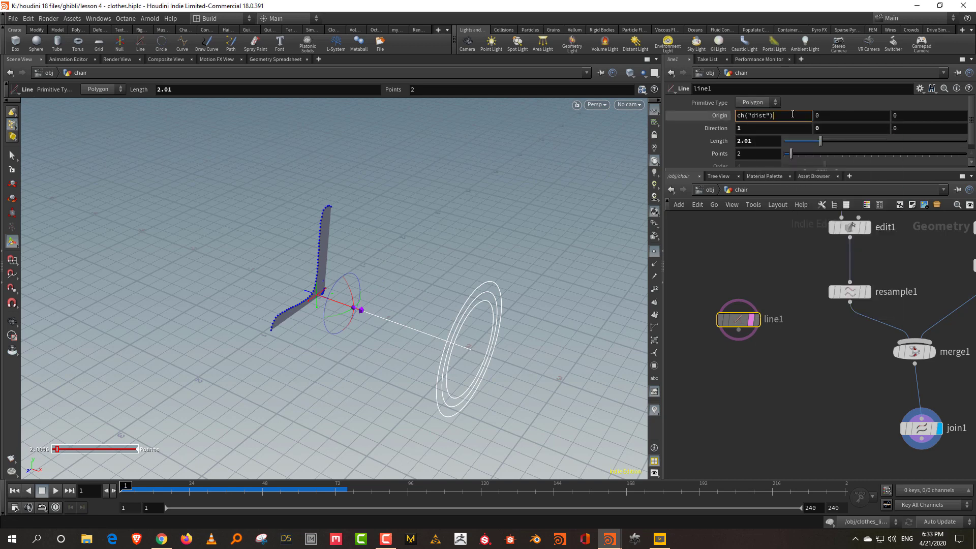
{"action": "type", "text": "/-2"}
{"action": "key", "text": "Return"}
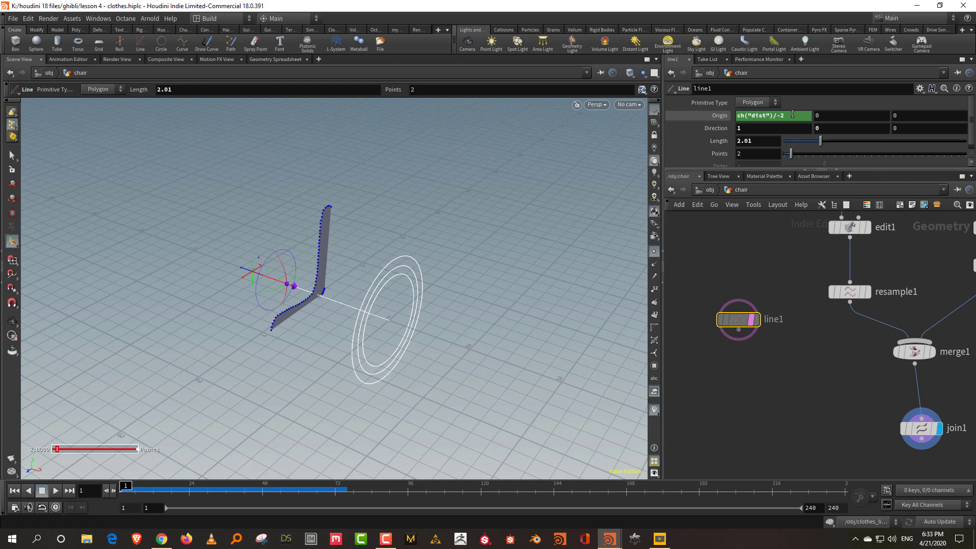
{"action": "left_click", "coordinate": [756, 319]}
- Duplicate resample1 as a second branch from edit1, place the copy near line1 and display it
{"action": "middle_click_drag", "start_coordinate": [874, 295], "coordinate": [836, 295]}
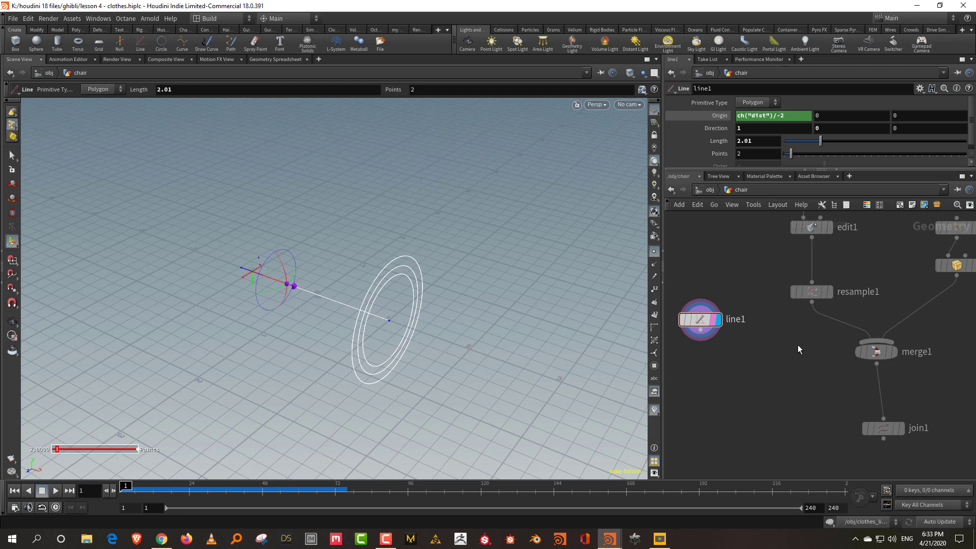
{"action": "middle_click_drag", "start_coordinate": [811, 273], "coordinate": [817, 295]}
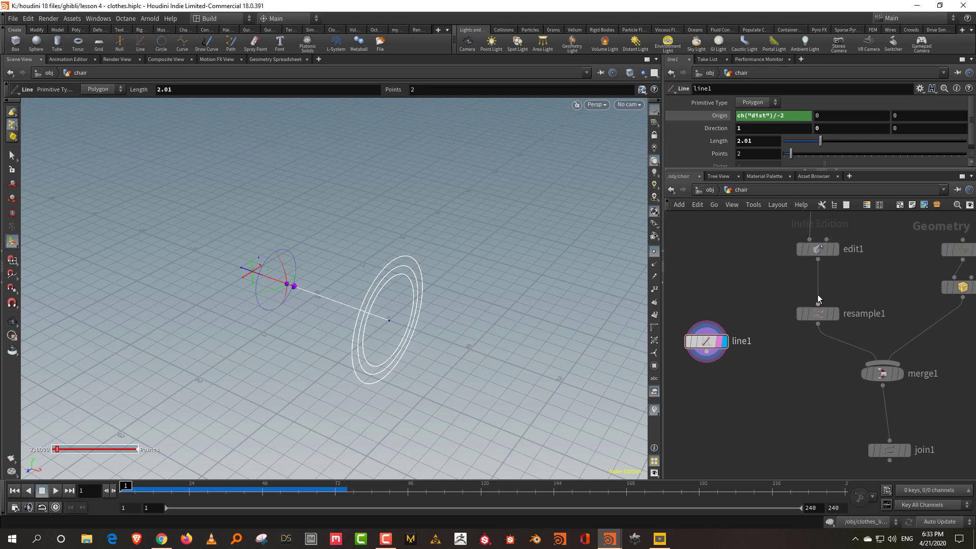
{"action": "mouse_move", "coordinate": [830, 318]}
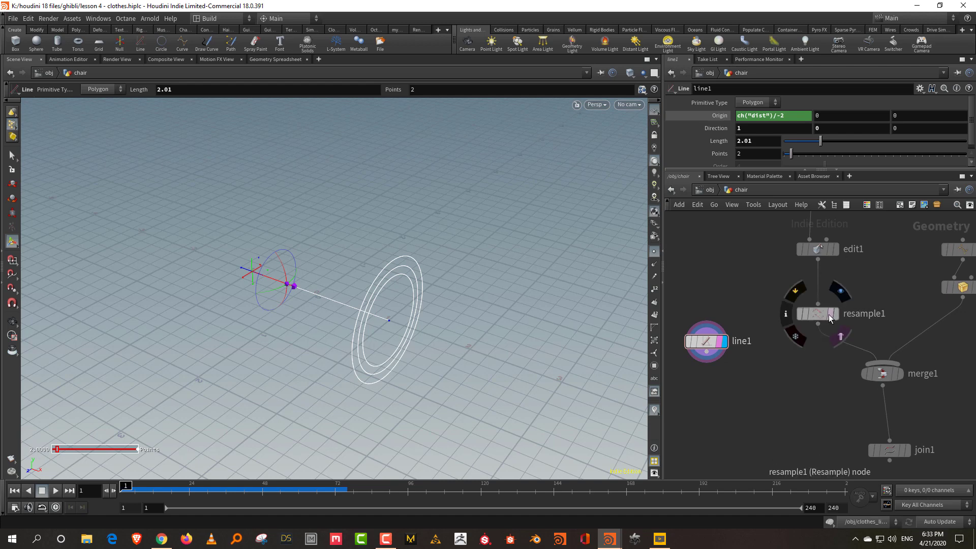
{"action": "left_click_drag", "start_coordinate": [818, 316], "coordinate": [843, 318]}
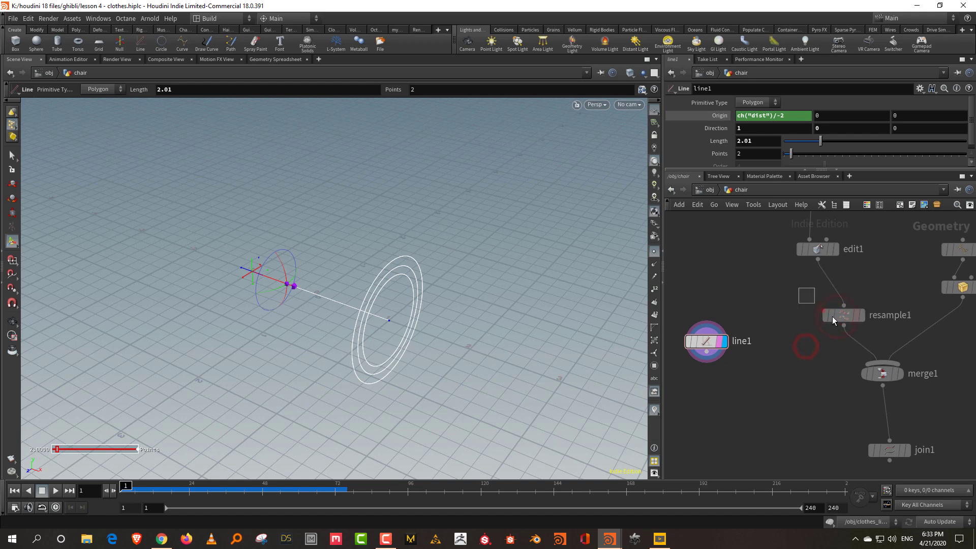
{"action": "left_click", "coordinate": [833, 318]}
{"action": "key", "text": "ctrl+c"}
{"action": "key", "text": "ctrl+v"}
{"action": "left_click_drag", "start_coordinate": [860, 330], "coordinate": [779, 371]}
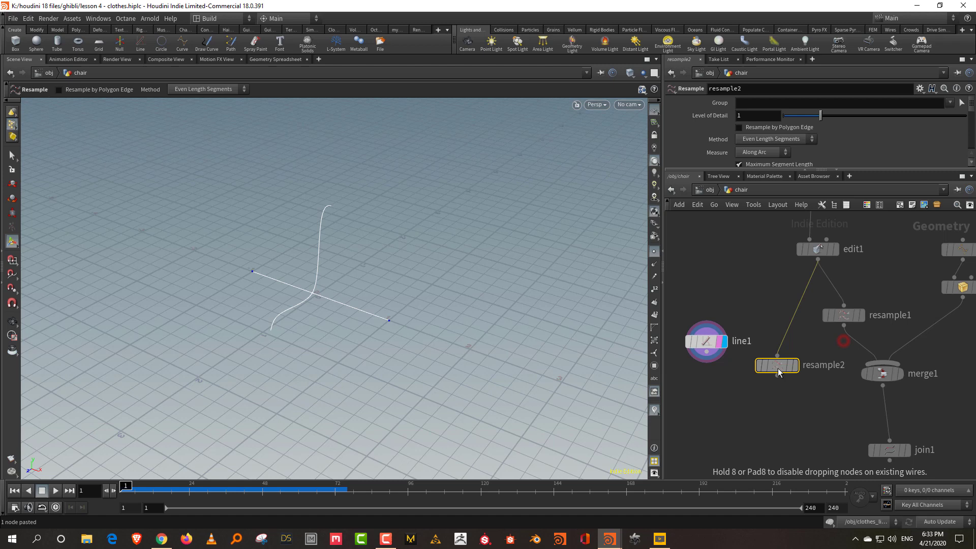
{"action": "left_click", "coordinate": [794, 366]}
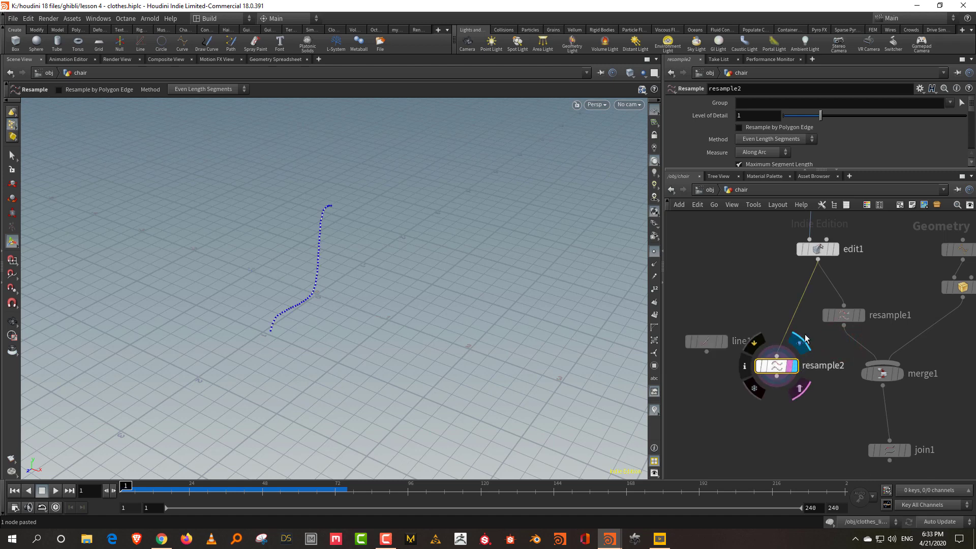
- Switch resample2 from maximum segment length to maximum segments and set it to 15 segments
{"action": "left_click_drag", "start_coordinate": [787, 223], "coordinate": [786, 238]}
{"action": "left_click", "coordinate": [776, 168]}
{"action": "left_click", "coordinate": [770, 187]}
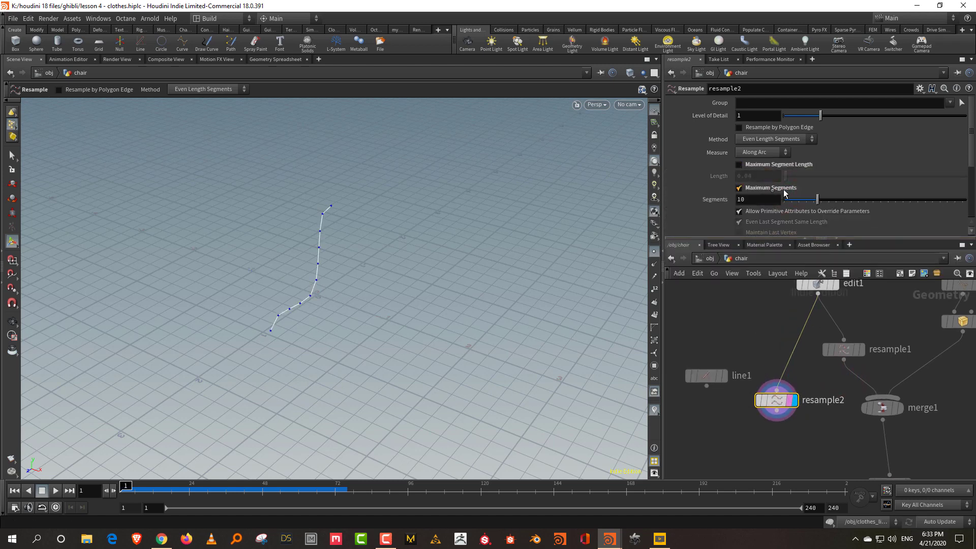
{"action": "key", "text": "Escape"}
{"action": "left_click_drag", "start_coordinate": [464, 341], "coordinate": [438, 335]}
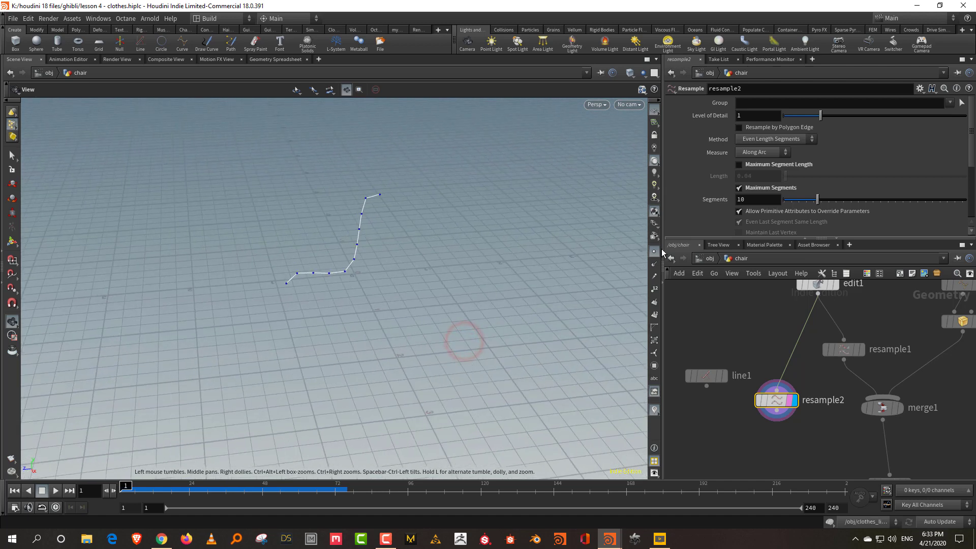
{"action": "left_click_drag", "start_coordinate": [840, 199], "coordinate": [834, 203]}
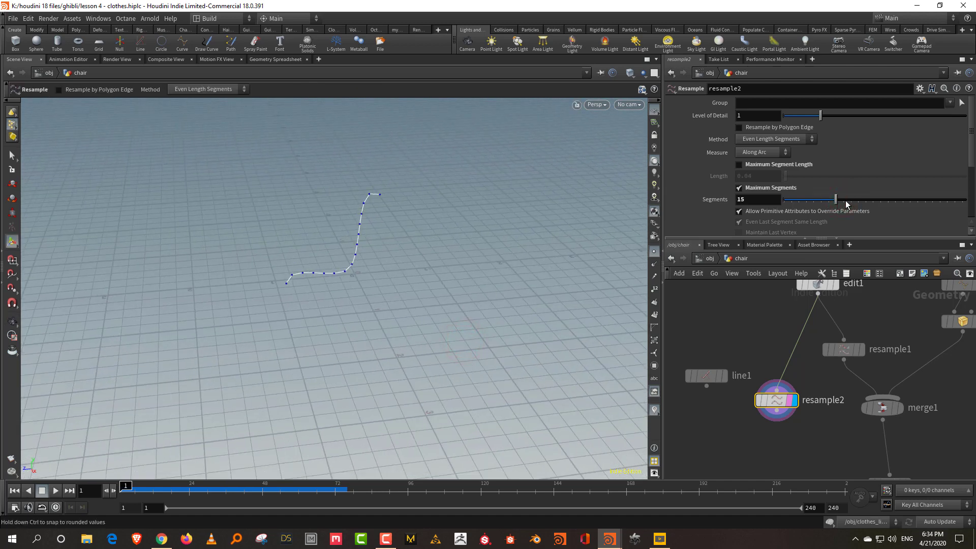
- Add a Sweep node with line1 as the backbone and resample2 as the cross section, and display it
{"action": "middle_click_drag", "start_coordinate": [733, 438], "coordinate": [766, 399]}
{"action": "key", "text": "Tab"}
{"action": "type", "text": "sw"}
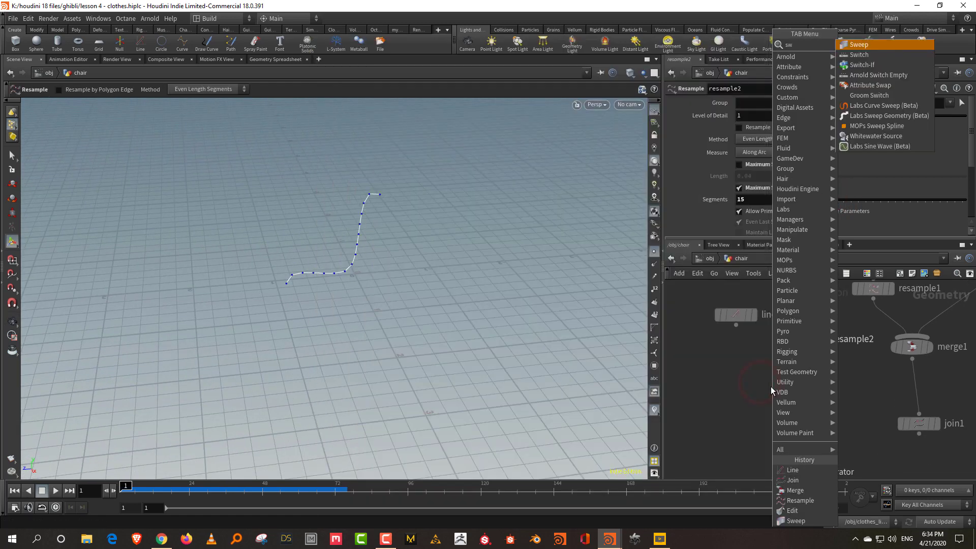
{"action": "type", "text": "ee"}
{"action": "left_click", "coordinate": [864, 47]}
{"action": "left_click", "coordinate": [756, 407]}
{"action": "left_click_drag", "start_coordinate": [736, 325], "coordinate": [747, 397]}
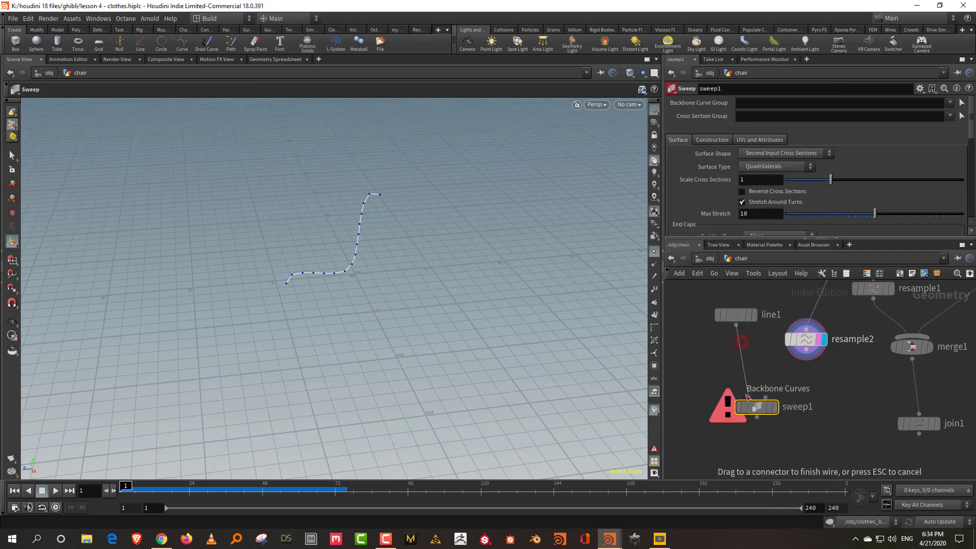
{"action": "left_click", "coordinate": [747, 397]}
{"action": "left_click_drag", "start_coordinate": [806, 358], "coordinate": [765, 397]}
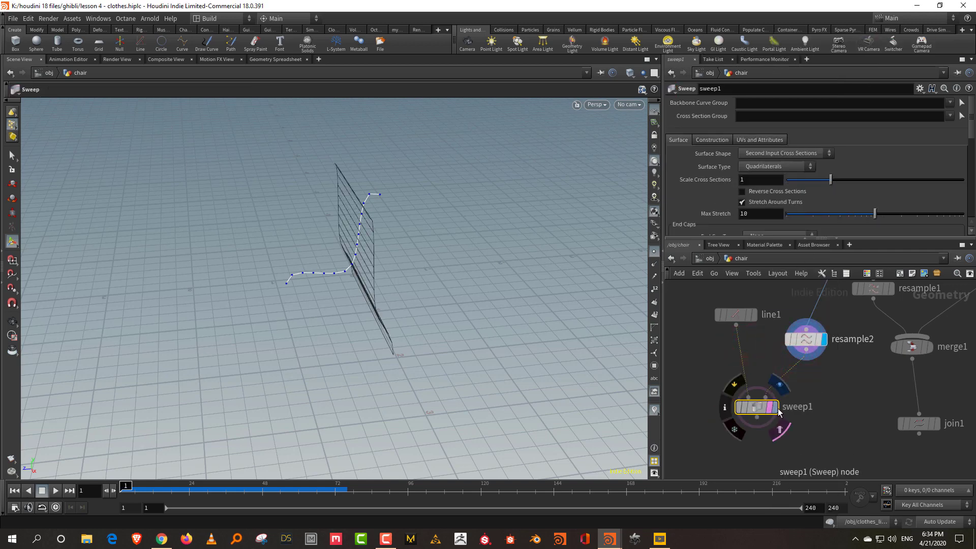
{"action": "left_click", "coordinate": [778, 409]}
- Insert a Transform node between resample2 and sweep1 and set its Y rotation to -90
{"action": "key", "text": "Tab"}
{"action": "type", "text": "tr"}
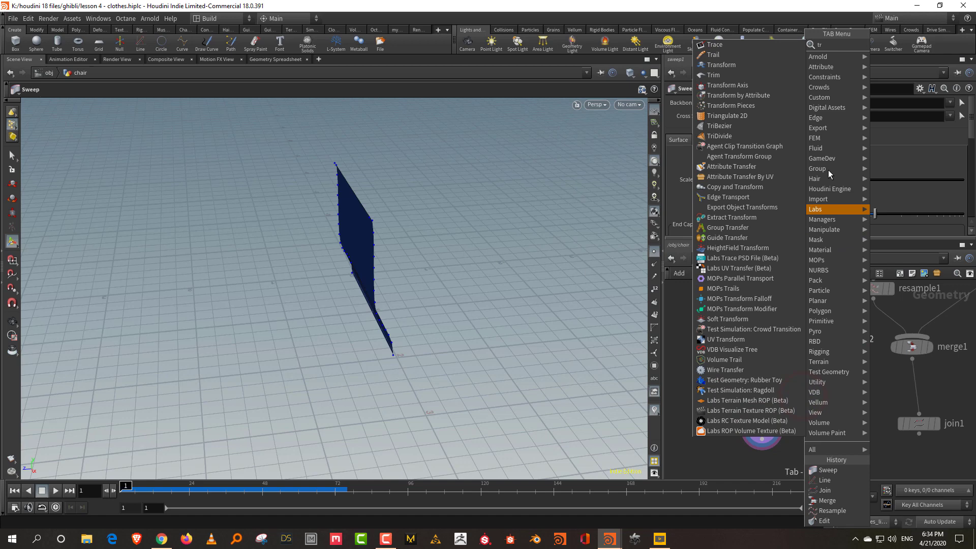
{"action": "left_click", "coordinate": [752, 65]}
{"action": "left_click", "coordinate": [786, 381]}
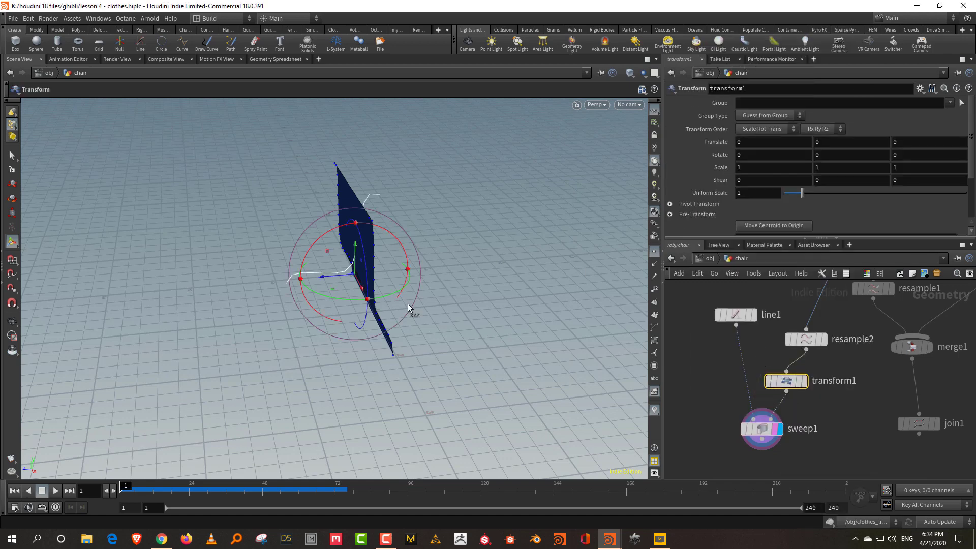
{"action": "left_click_drag", "start_coordinate": [384, 296], "coordinate": [278, 297]}
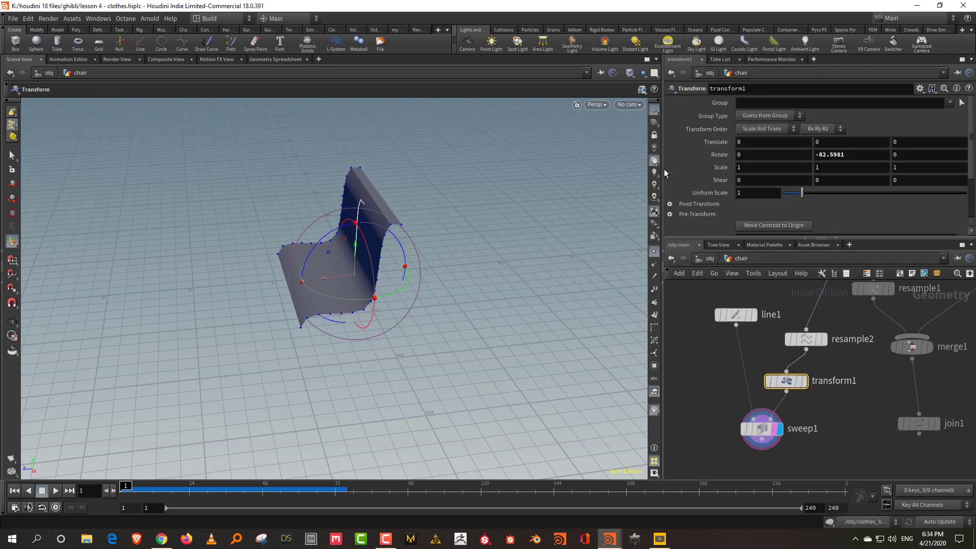
{"action": "double_click", "coordinate": [853, 154]}
{"action": "type", "text": "-90"}
{"action": "key", "text": "Return"}
- Enable Reverse Cross Sections on sweep1 to flip the seat surface
{"action": "left_click", "coordinate": [761, 429]}
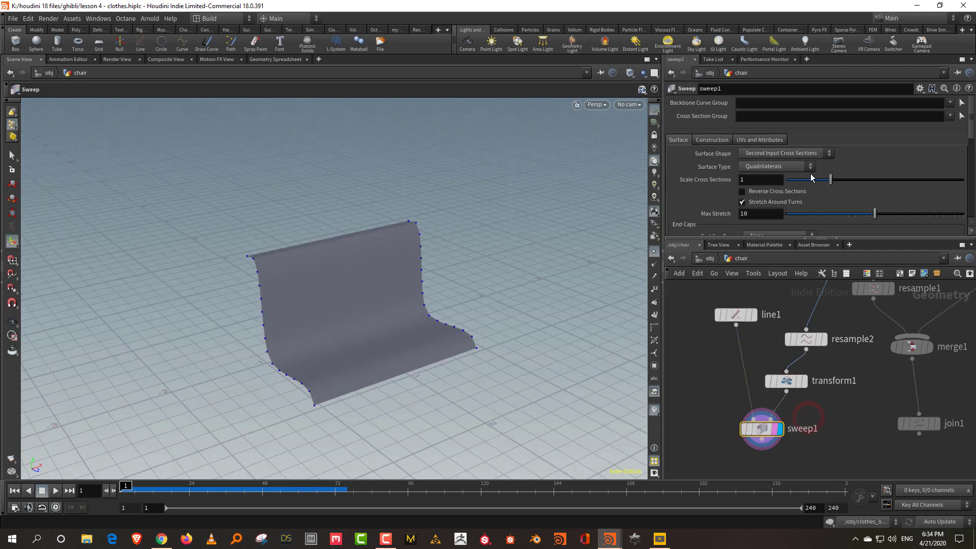
{"action": "left_click_drag", "start_coordinate": [791, 249], "coordinate": [792, 329]}
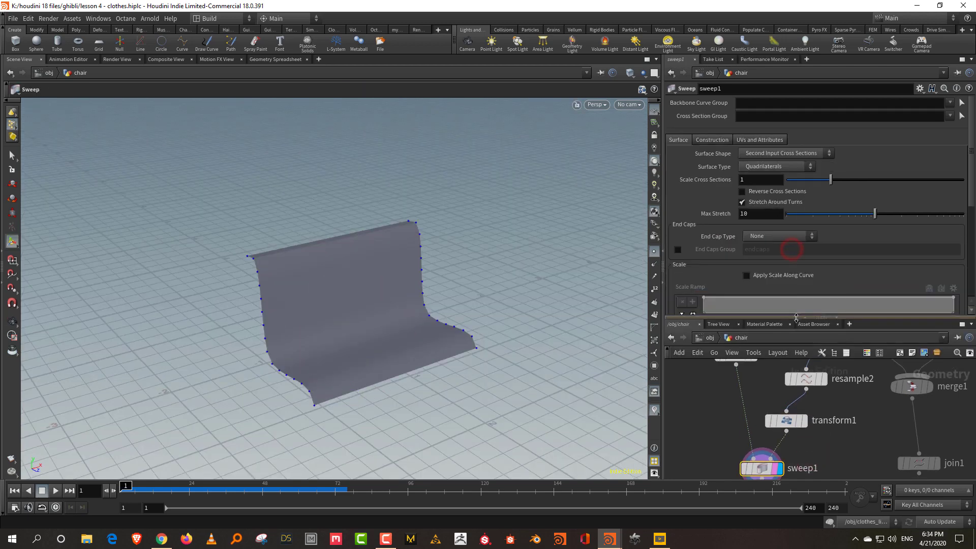
{"action": "scroll", "coordinate": [794, 168], "scroll_direction": "down", "scroll_amount": 1}
{"action": "left_click", "coordinate": [785, 158]}
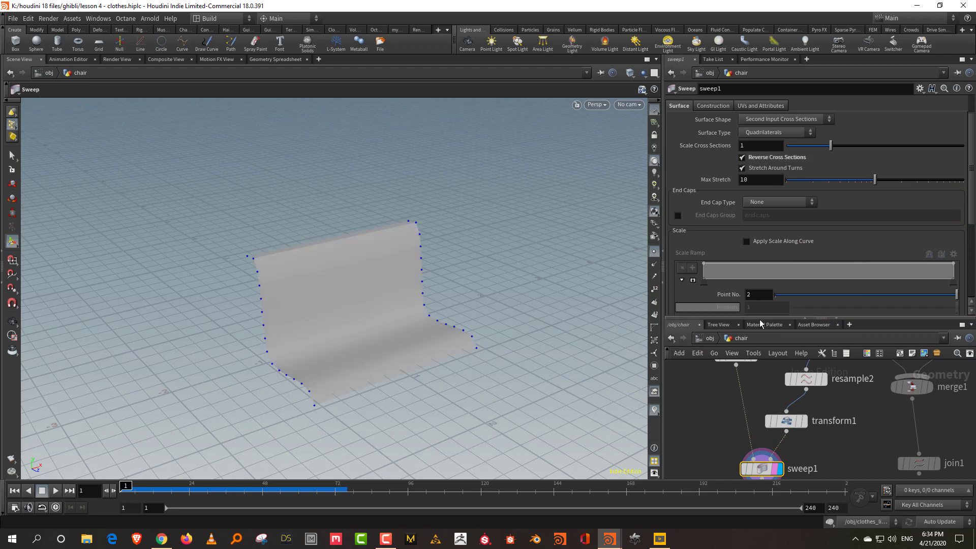
{"action": "left_click_drag", "start_coordinate": [782, 318], "coordinate": [792, 200]}
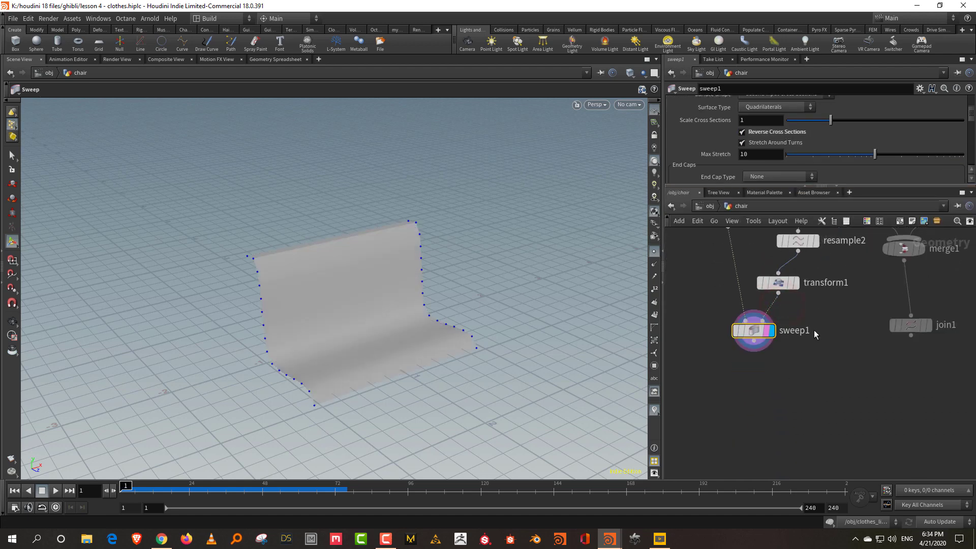
- Add a PolyBevel node after sweep1, display it, and set its group type to Edges
{"action": "key", "text": "Tab"}
{"action": "type", "text": "bev"}
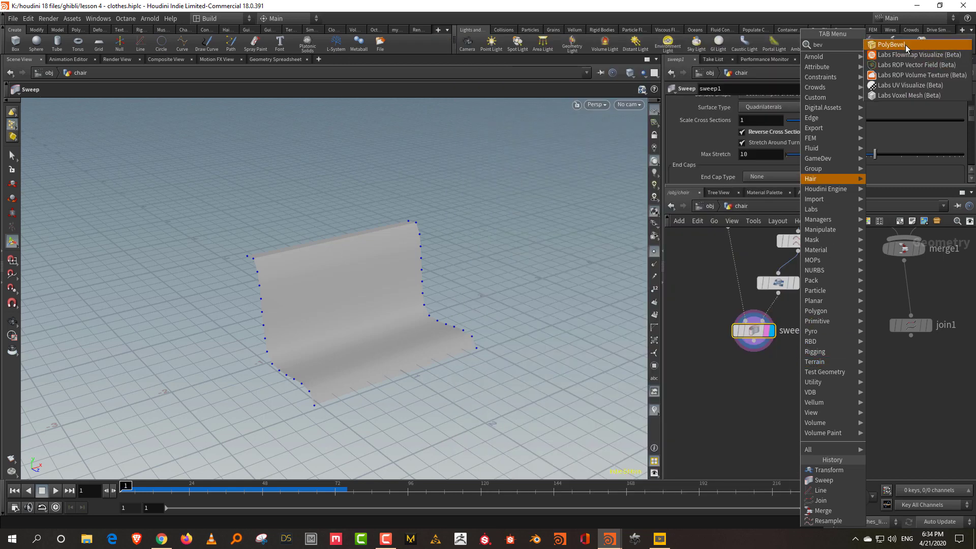
{"action": "left_click", "coordinate": [904, 44]}
{"action": "left_click", "coordinate": [762, 393]}
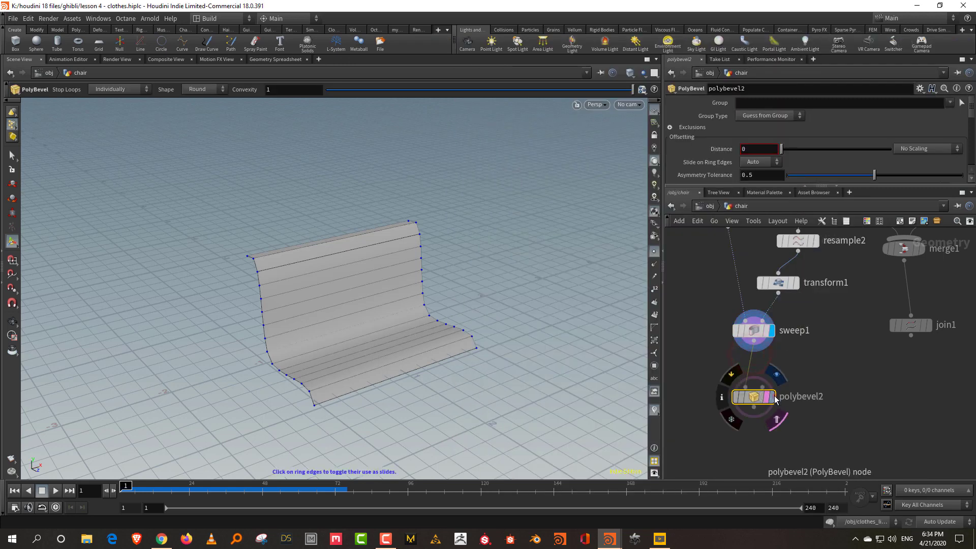
{"action": "left_click", "coordinate": [779, 115]}
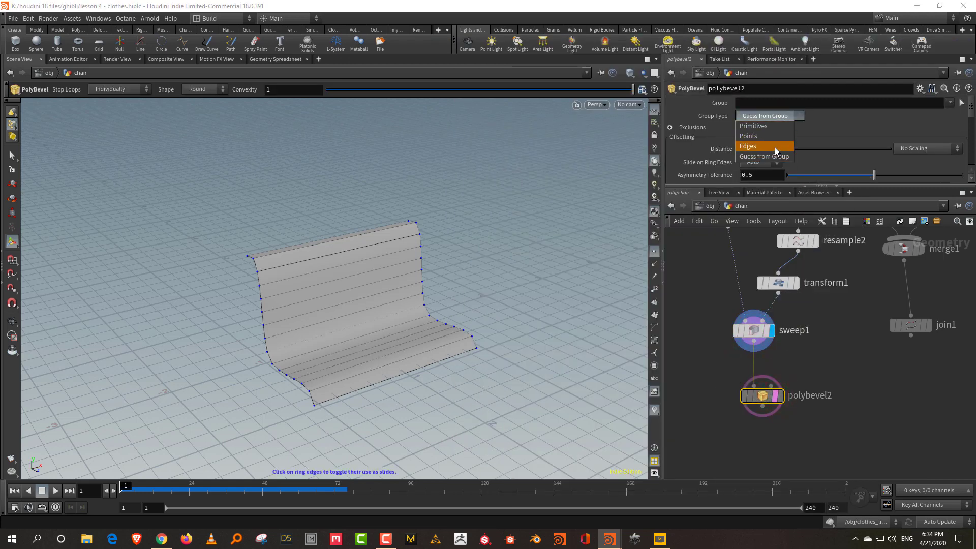
{"action": "left_click", "coordinate": [775, 148]}
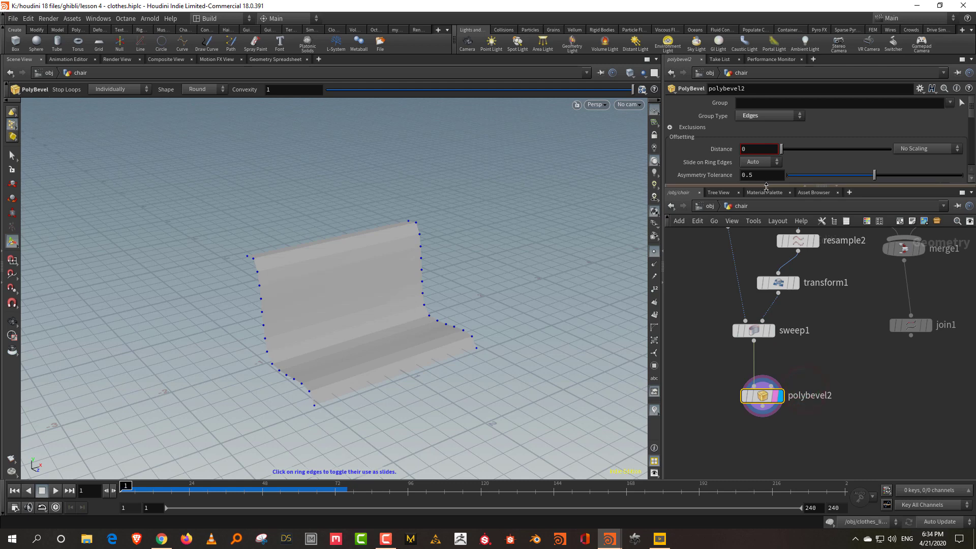
- Set polybevel2's distance to 0.01 and check the beveled edges in wireframe shading
{"action": "left_click_drag", "start_coordinate": [766, 186], "coordinate": [765, 229]}
{"action": "key", "text": "w"}
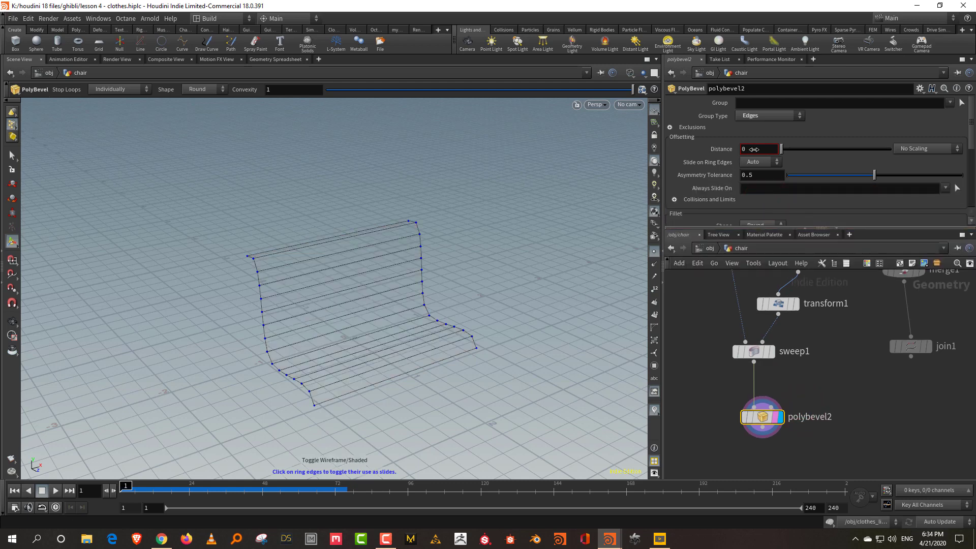
{"action": "mouse_move", "coordinate": [753, 149]}
{"action": "middle_mouse_down"}
{"action": "mouse_move", "coordinate": [751, 163]}
{"action": "mouse_move", "coordinate": [765, 163]}
{"action": "middle_mouse_up"}
{"action": "key", "text": "Escape"}
{"action": "left_click_drag", "start_coordinate": [538, 301], "coordinate": [422, 309]}
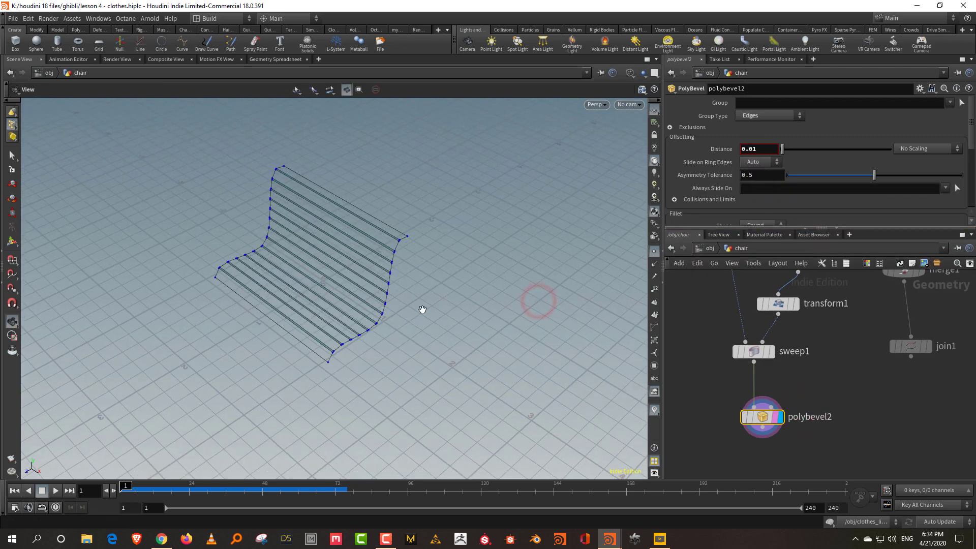
{"action": "scroll", "coordinate": [371, 327], "scroll_direction": "up", "scroll_amount": 5}
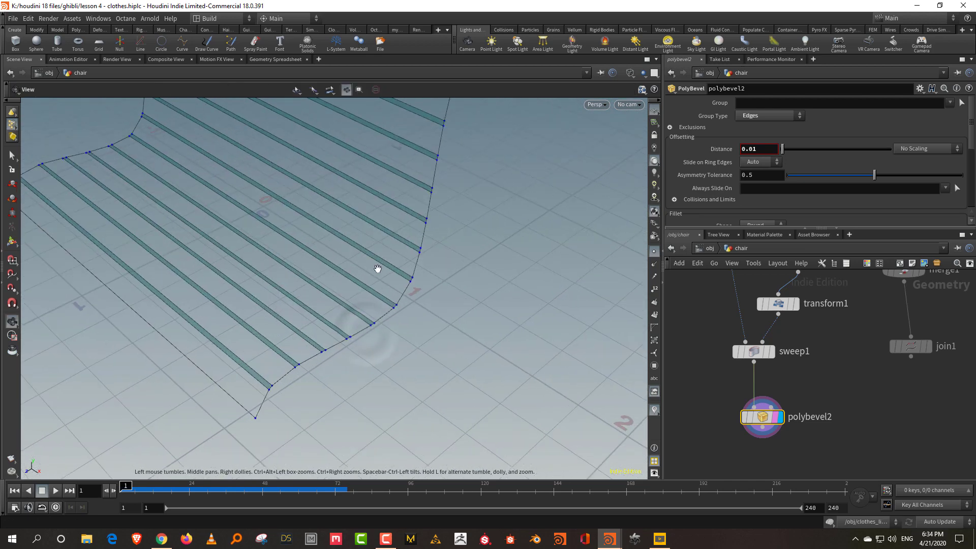
{"action": "scroll", "coordinate": [377, 269], "scroll_direction": "up", "scroll_amount": 5}
{"action": "key", "text": "Return"}
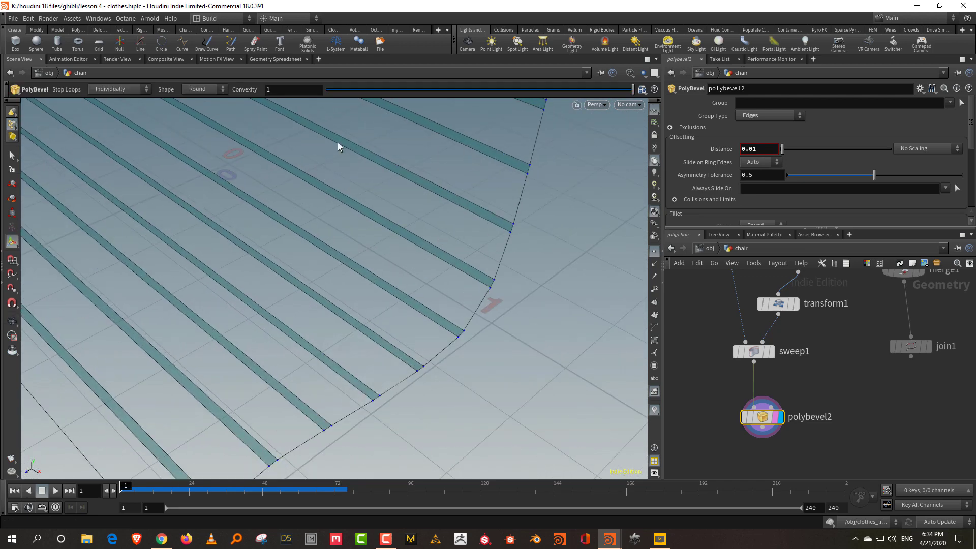
- Set polybevel2's fillet shape to None to leave open gaps between the slats
{"action": "scroll", "coordinate": [793, 212], "scroll_direction": "down", "scroll_amount": 2}
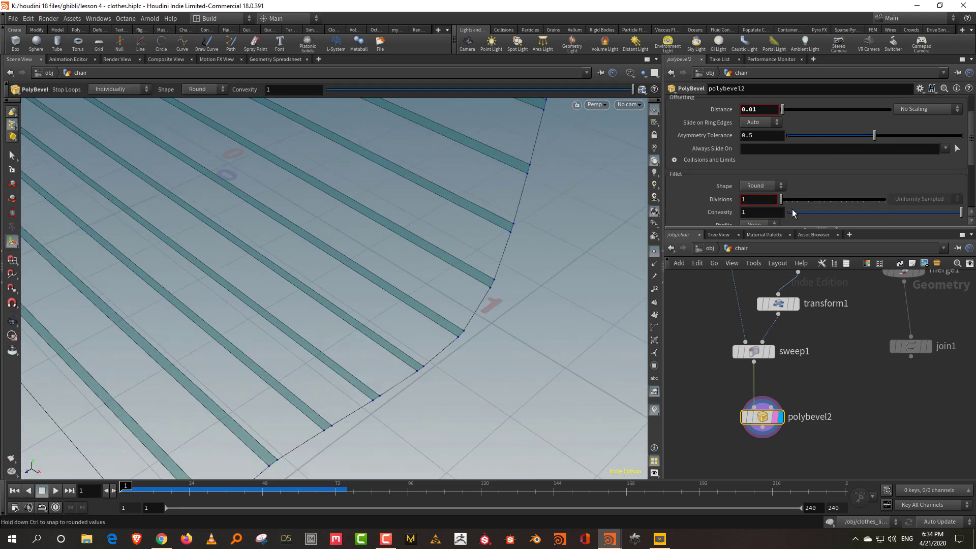
{"action": "left_click", "coordinate": [760, 187]}
{"action": "left_click", "coordinate": [758, 199]}
{"action": "key", "text": "Escape"}
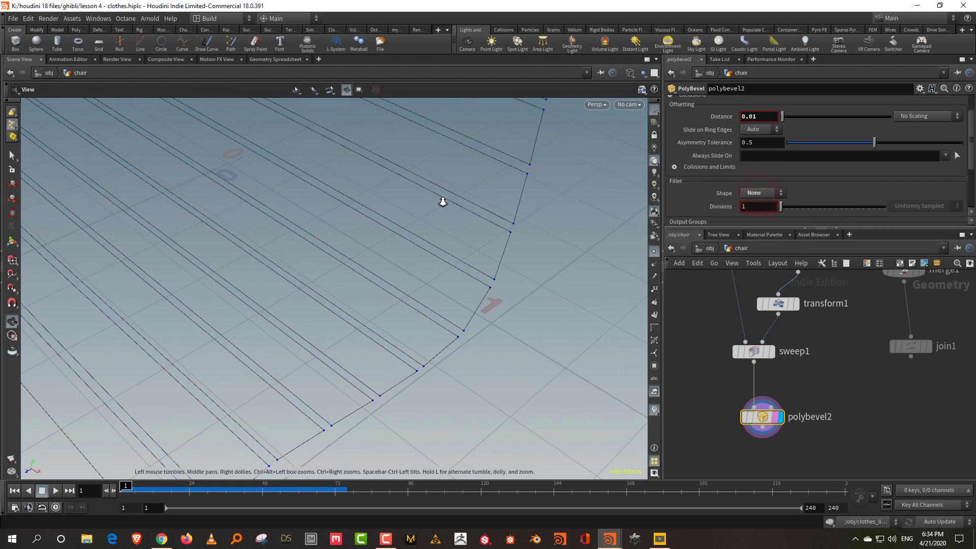
{"action": "left_click_drag", "start_coordinate": [442, 203], "coordinate": [413, 259]}
{"action": "key", "text": "Return"}
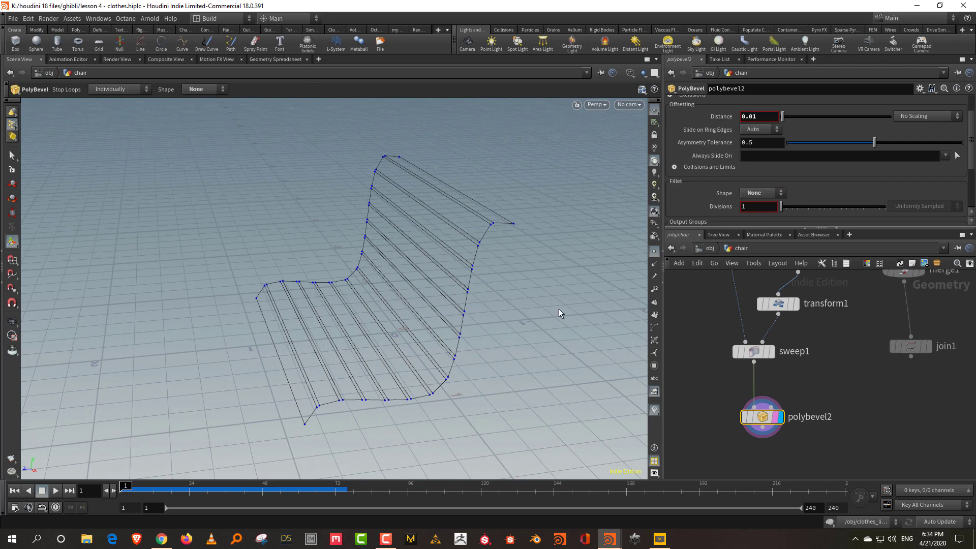
{"action": "key", "text": "Tab"}
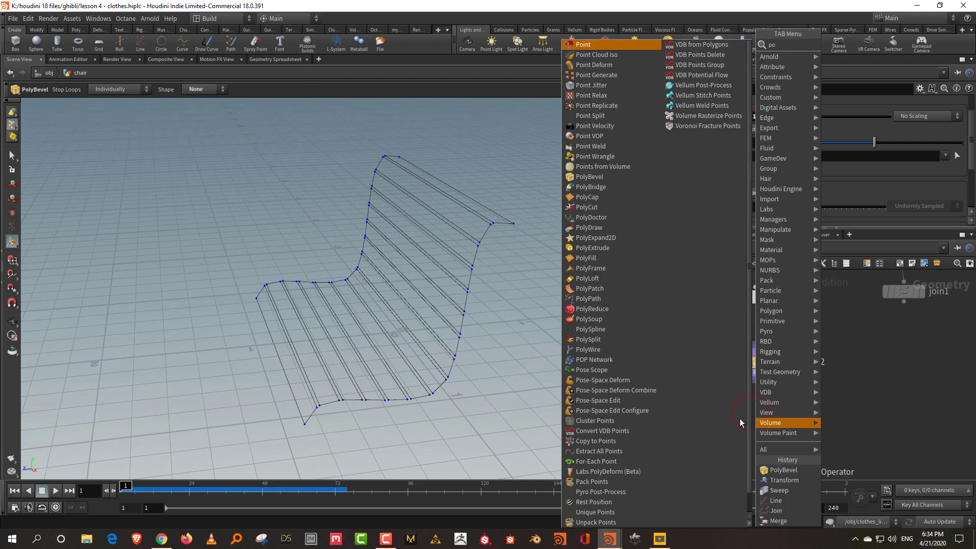
{"action": "type", "text": "polybev"}
{"action": "key", "text": "Escape"}
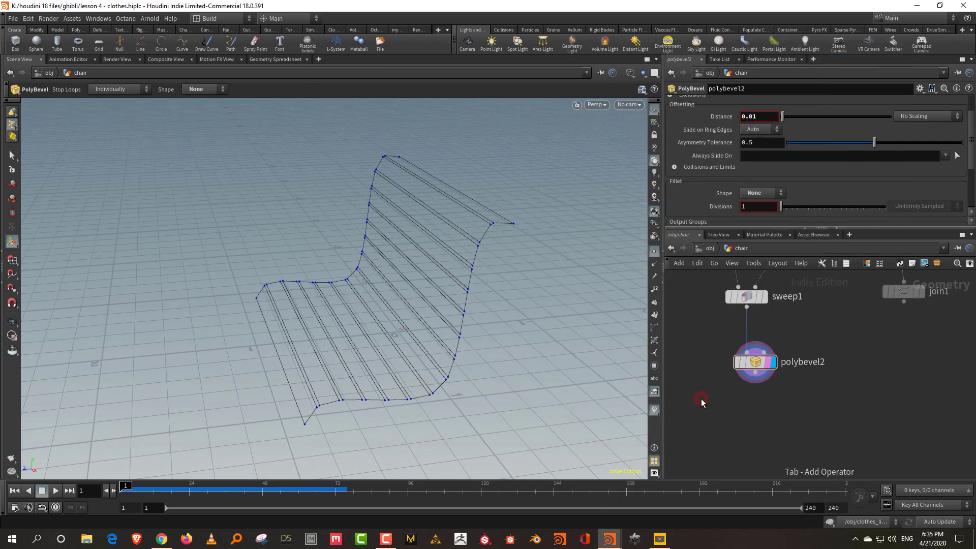
- Add a PolyExtrude node below polybevel2, connect it to polybevel2's output, and display it
{"action": "key", "text": "Tab"}
{"action": "type", "text": "extru"}
{"action": "left_click", "coordinate": [799, 66]}
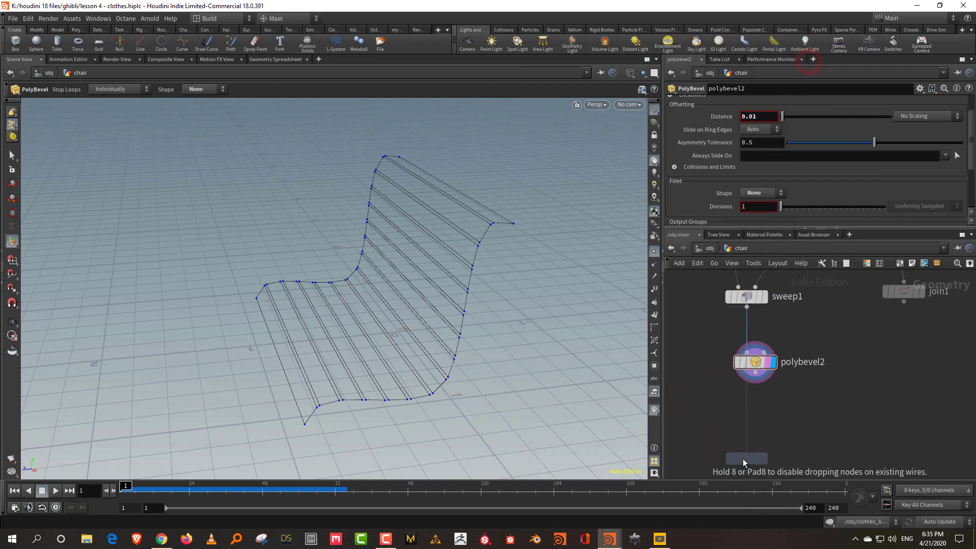
{"action": "left_click", "coordinate": [744, 458]}
{"action": "left_click_drag", "start_coordinate": [754, 373], "coordinate": [731, 425]}
{"action": "left_click", "coordinate": [737, 448]}
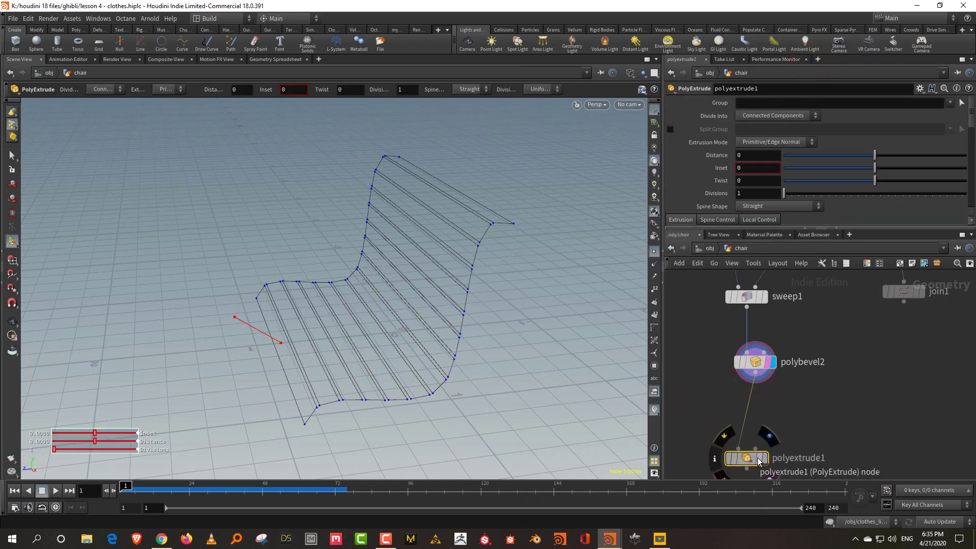
{"action": "left_click", "coordinate": [765, 458]}
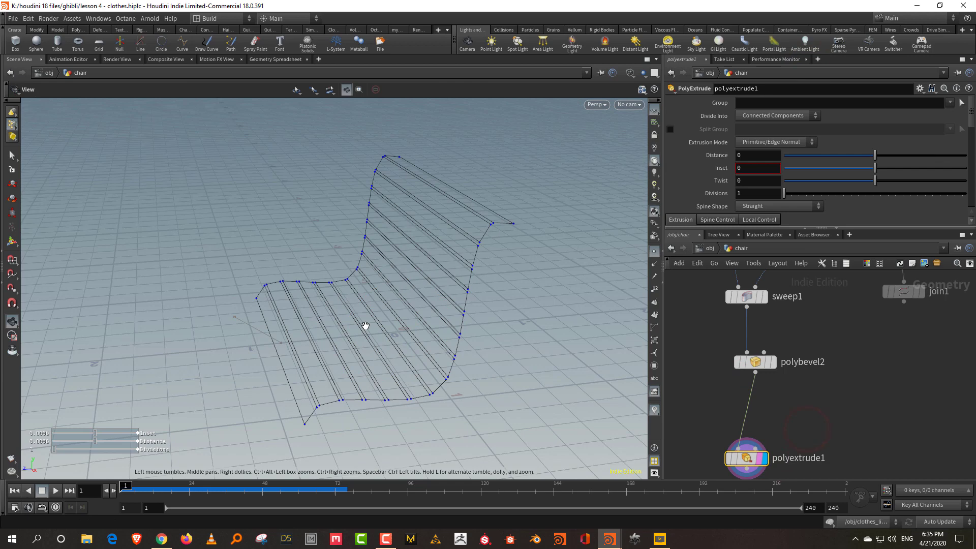
- Extrude the slats by about 0.0237, enable Output Back on polyextrude1, and return to shaded display
{"action": "left_click_drag", "start_coordinate": [366, 326], "coordinate": [332, 333], "text": "alt"}
{"action": "scroll", "coordinate": [332, 331], "scroll_direction": "up", "scroll_amount": 1}
{"action": "left_click_drag", "start_coordinate": [257, 320], "coordinate": [262, 324]}
{"action": "scroll", "coordinate": [727, 184], "scroll_direction": "down", "scroll_amount": 5}
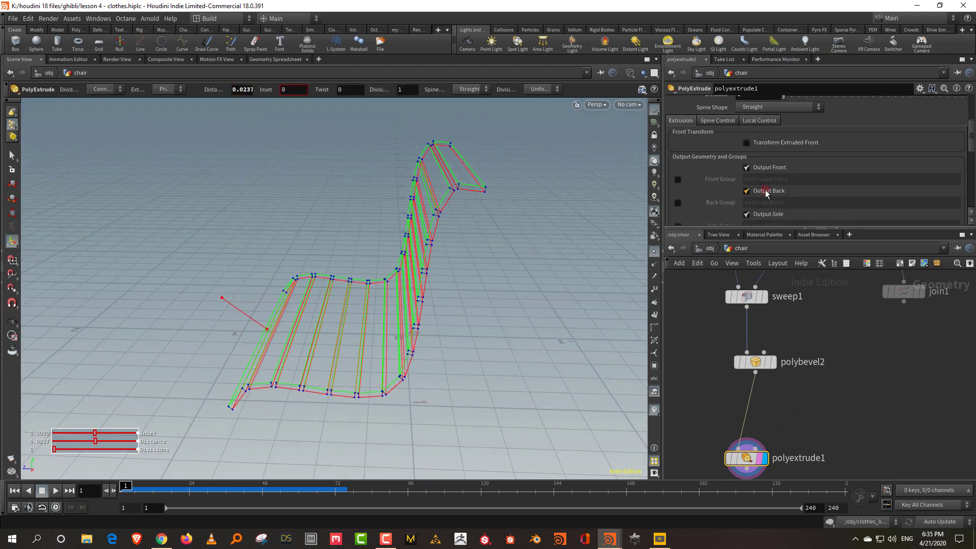
{"action": "mouse_move", "coordinate": [516, 291]}
{"action": "left_mouse_down", "text": "alt"}
{"action": "mouse_move", "coordinate": [483, 288]}
{"action": "mouse_move", "coordinate": [494, 287]}
{"action": "left_mouse_up", "text": "alt"}
{"action": "key", "text": "w"}
{"action": "mouse_move", "coordinate": [455, 246]}
{"action": "left_mouse_down", "text": "alt"}
{"action": "mouse_move", "coordinate": [524, 247]}
{"action": "mouse_move", "coordinate": [616, 270]}
{"action": "mouse_move", "coordinate": [514, 237]}
{"action": "mouse_move", "coordinate": [482, 276]}
{"action": "mouse_move", "coordinate": [550, 271]}
{"action": "left_mouse_up", "text": "alt"}
- Add another PolyBevel node after polyextrude1 and display it
{"action": "middle_click_drag", "start_coordinate": [792, 407], "coordinate": [797, 328]}
{"action": "scroll", "coordinate": [797, 328], "scroll_direction": "up", "scroll_amount": 1}
{"action": "key", "text": "Tab"}
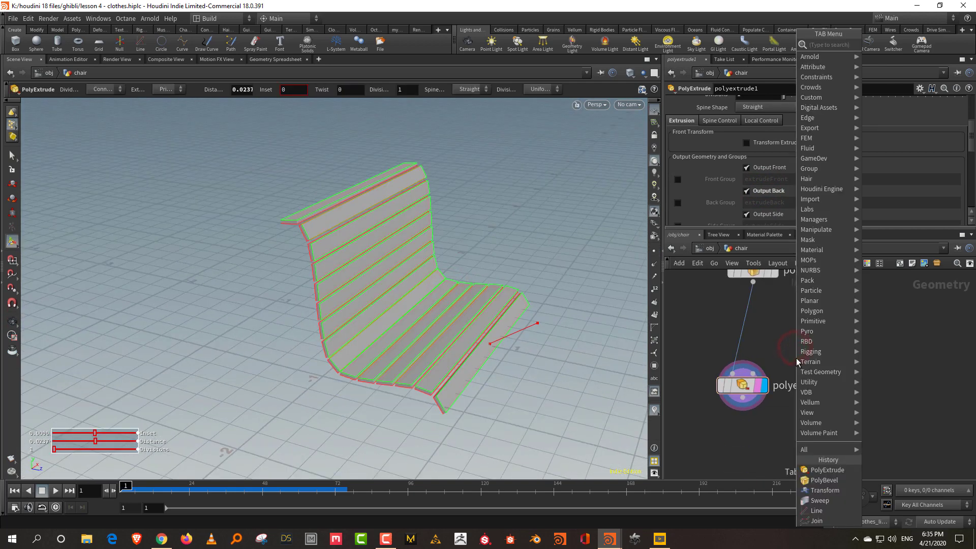
{"action": "mouse_move", "coordinate": [822, 188]}
{"action": "left_click", "coordinate": [892, 41]}
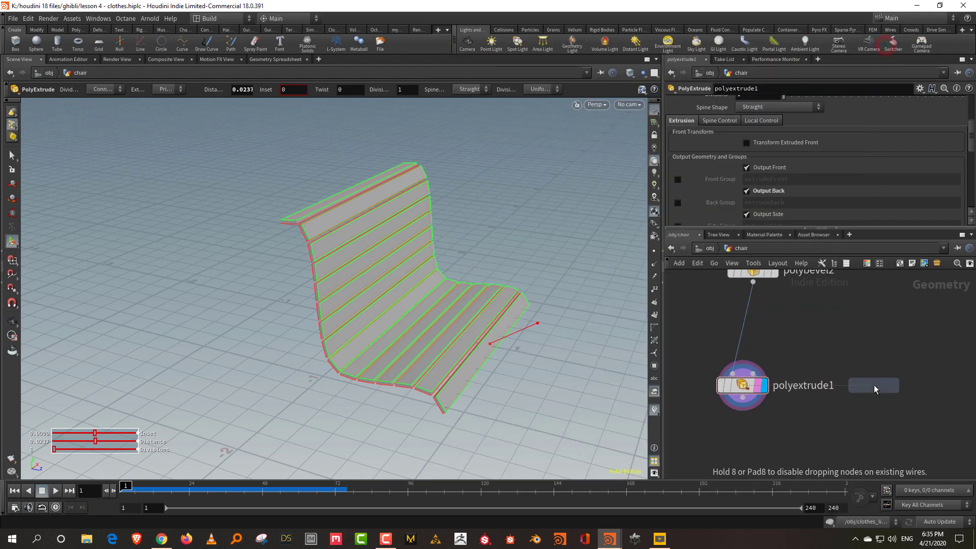
{"action": "left_click", "coordinate": [736, 395]}
{"action": "left_click", "coordinate": [736, 340]}
{"action": "left_click", "coordinate": [725, 383]}
{"action": "left_click", "coordinate": [754, 394]}
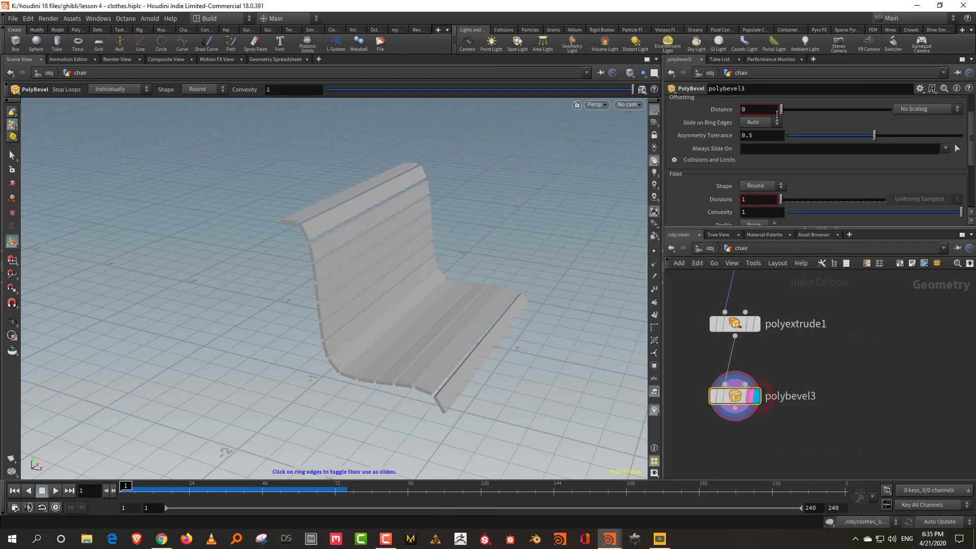
- Set polybevel3's group type to Edges and its distance to 0.002 to bevel the slat edges
{"action": "left_click", "coordinate": [776, 115]}
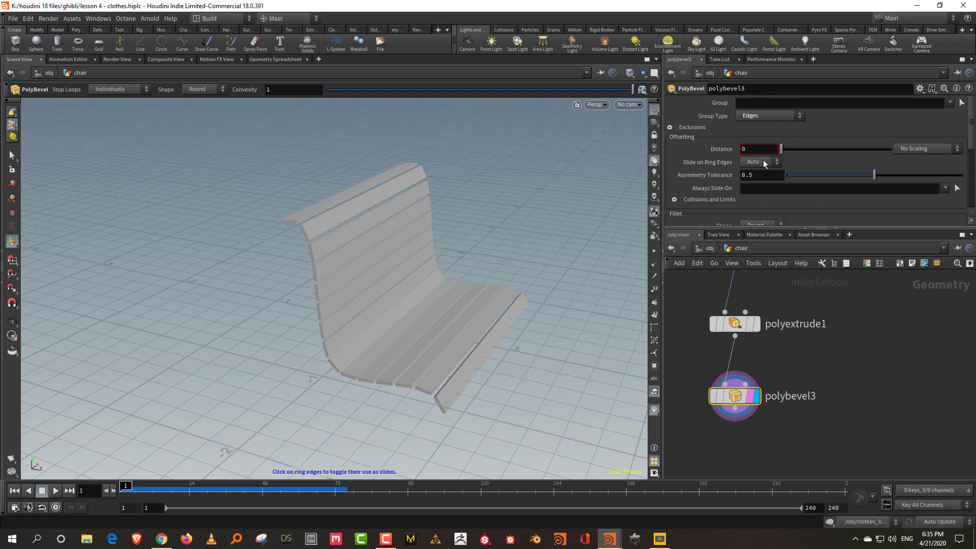
{"action": "middle_click_drag", "start_coordinate": [761, 181], "coordinate": [780, 178]}
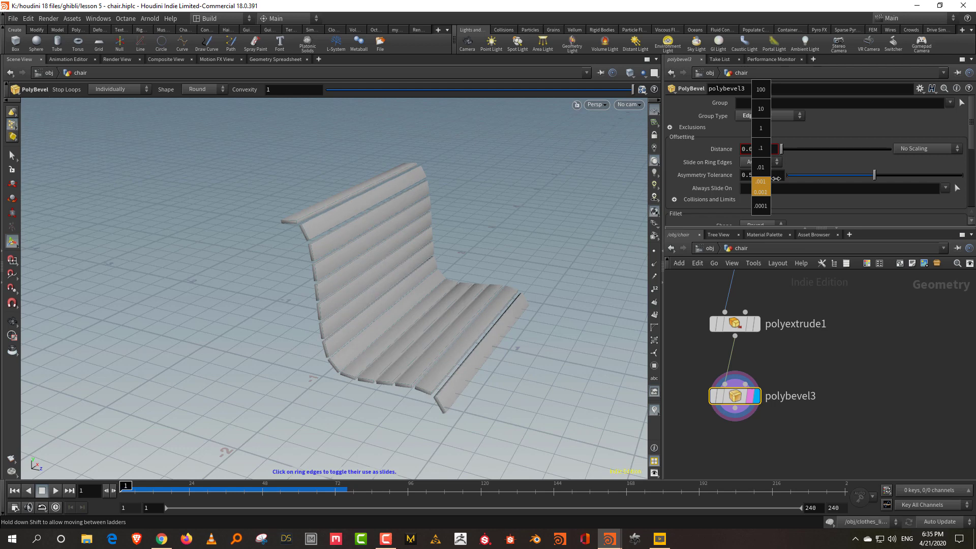
{"action": "key", "text": "Escape"}
{"action": "right_click_drag", "start_coordinate": [323, 343], "coordinate": [360, 130]}
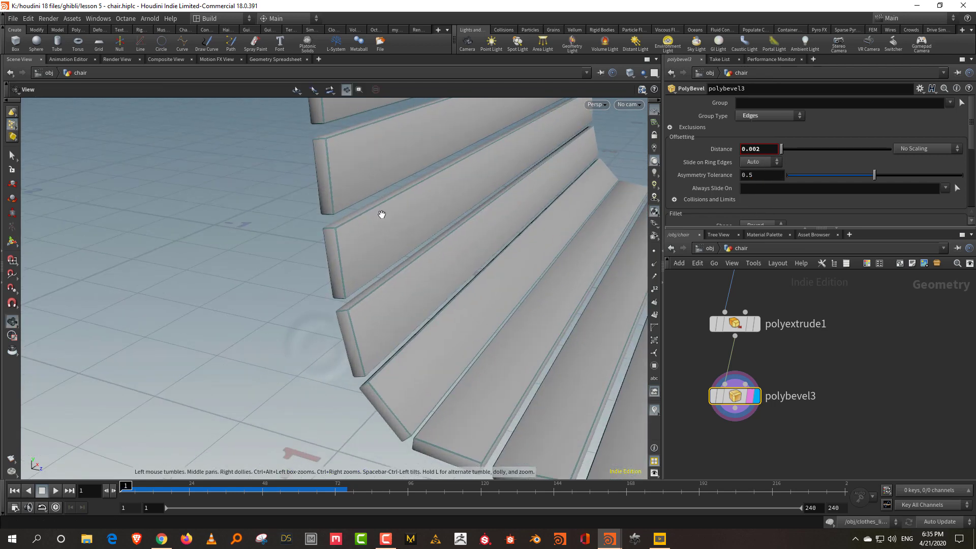
{"action": "left_click_drag", "start_coordinate": [381, 216], "coordinate": [406, 222]}
{"action": "scroll", "coordinate": [770, 188], "scroll_direction": "down", "scroll_amount": 3}
{"action": "scroll", "coordinate": [791, 424], "scroll_direction": "down", "scroll_amount": 6}
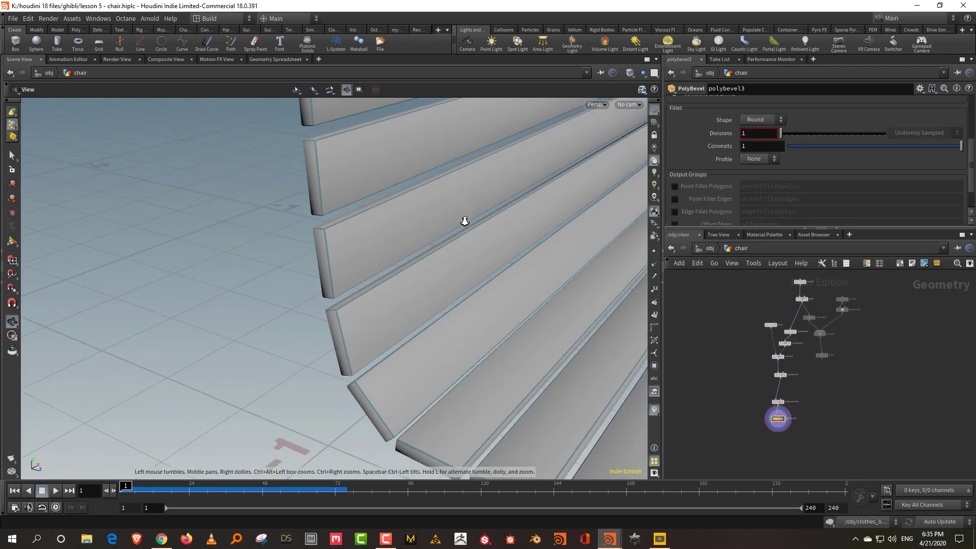
{"action": "right_click_drag", "start_coordinate": [462, 211], "coordinate": [451, 353], "text": "alt"}
{"action": "middle_click_drag", "start_coordinate": [451, 353], "coordinate": [418, 416], "text": "alt"}
- Change the network wiring style to rounded and display join1 with the side frame profile
{"action": "scroll", "coordinate": [836, 352], "scroll_direction": "up", "scroll_amount": 6}
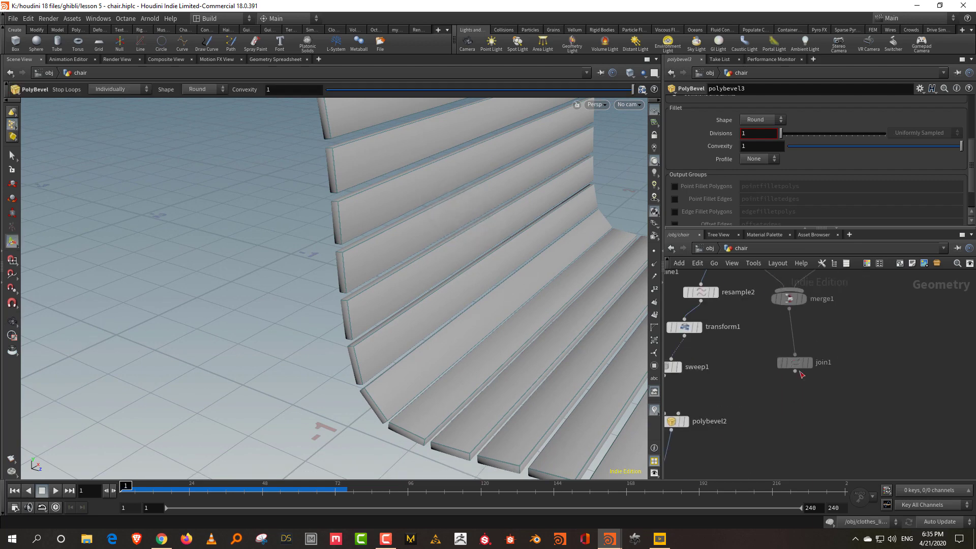
{"action": "key", "text": "shift+s"}
{"action": "scroll", "coordinate": [853, 334], "scroll_direction": "down", "scroll_amount": 2}
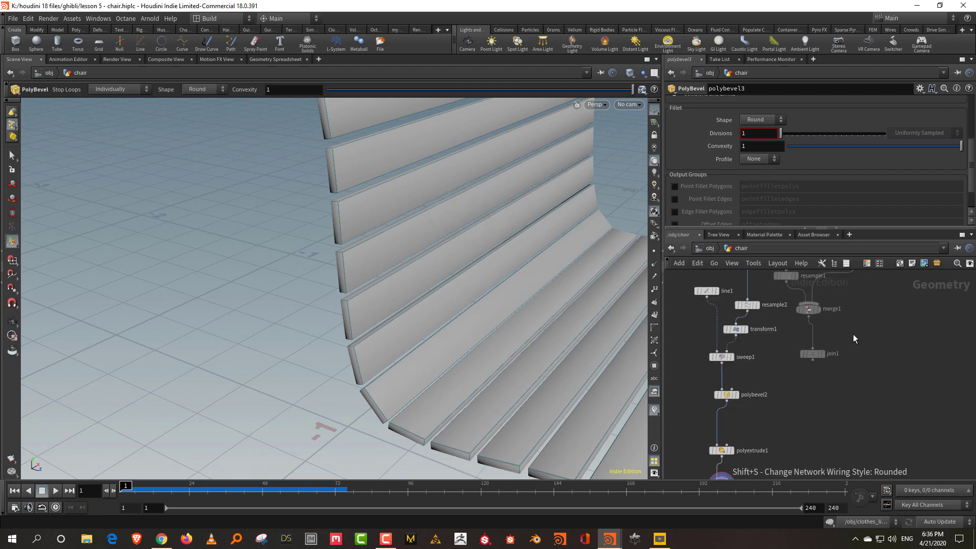
{"action": "left_click", "coordinate": [822, 354]}
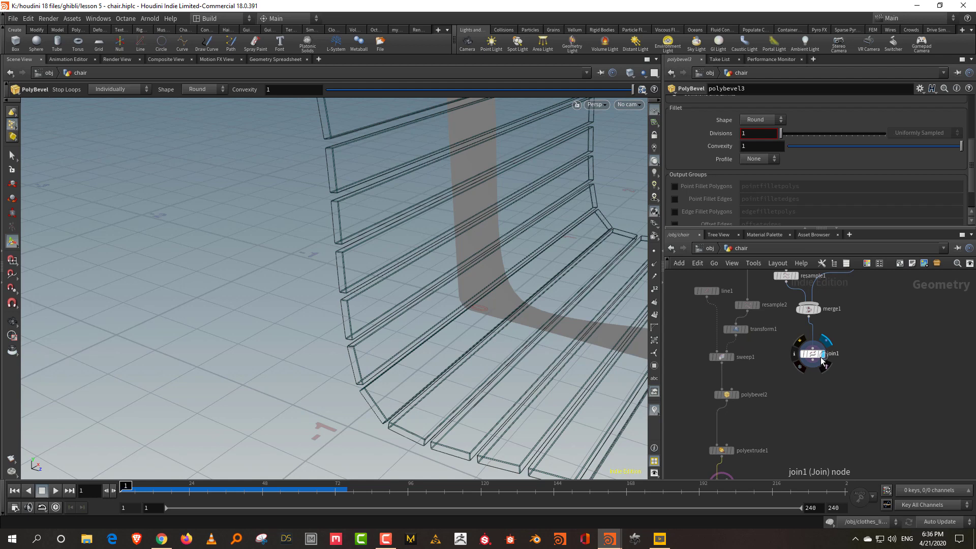
{"action": "left_click_drag", "start_coordinate": [512, 327], "coordinate": [503, 310]}
- Add a Labs Thicken node below join1, connect it to join1's output, and display it
{"action": "key", "text": "Tab"}
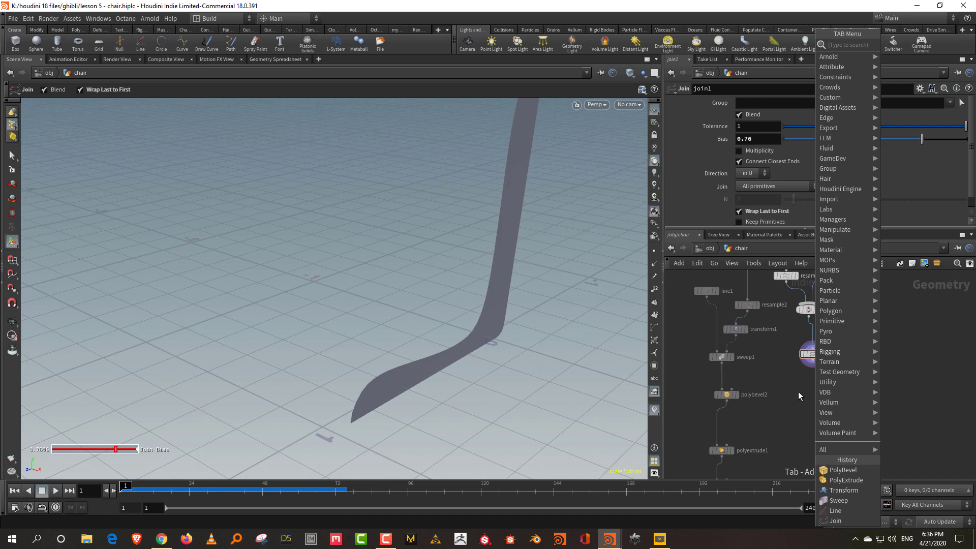
{"action": "left_click", "coordinate": [794, 404]}
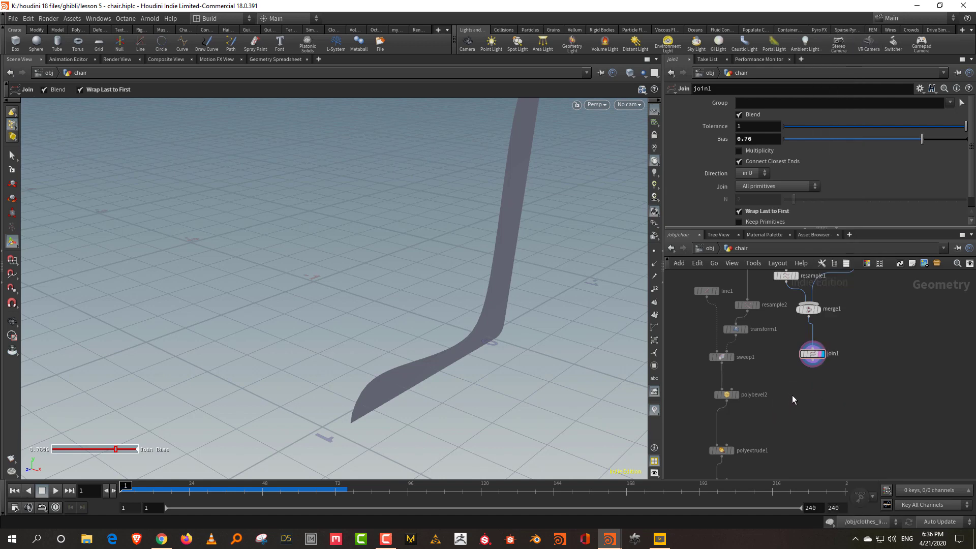
{"action": "key", "text": "Tab"}
{"action": "type", "text": "thi"}
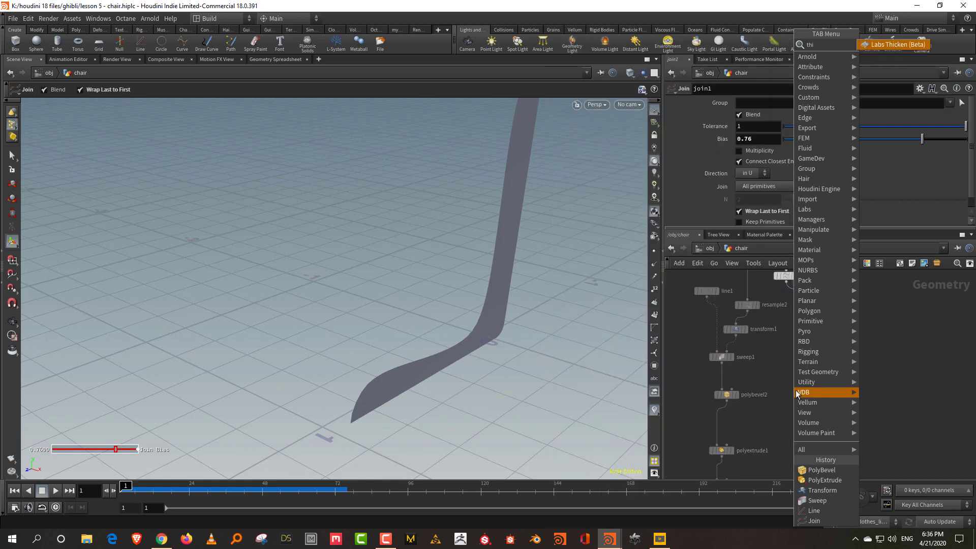
{"action": "key", "text": "Return"}
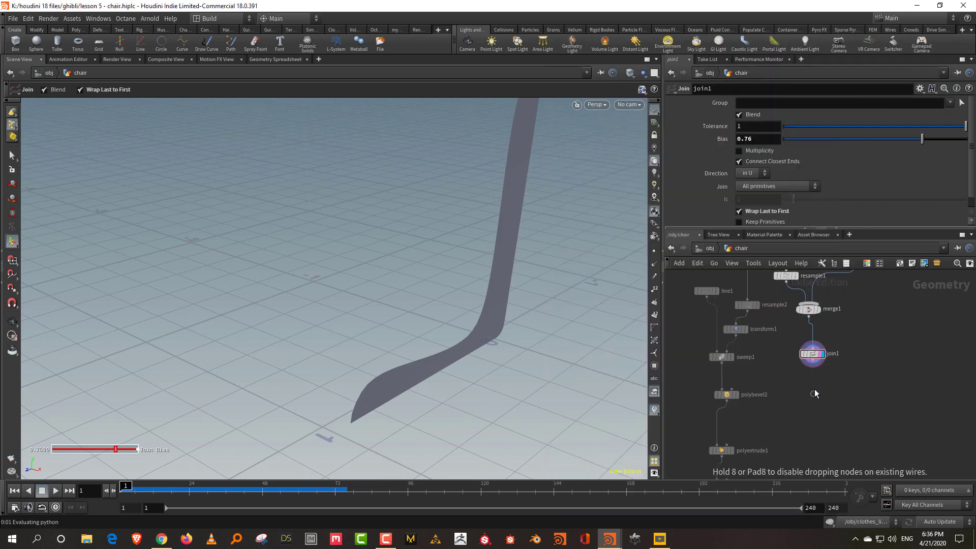
{"action": "left_click", "coordinate": [815, 394]}
{"action": "left_click_drag", "start_coordinate": [810, 371], "coordinate": [817, 395]}
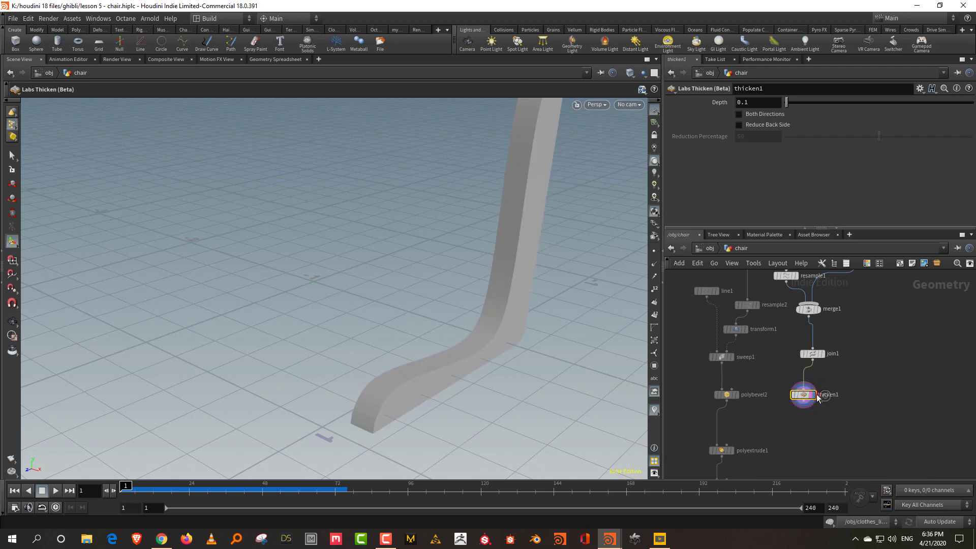
- Enable Both Directions on thicken1 and set its depth to 0.02
{"action": "left_click", "coordinate": [765, 116]}
{"action": "key", "text": "w"}
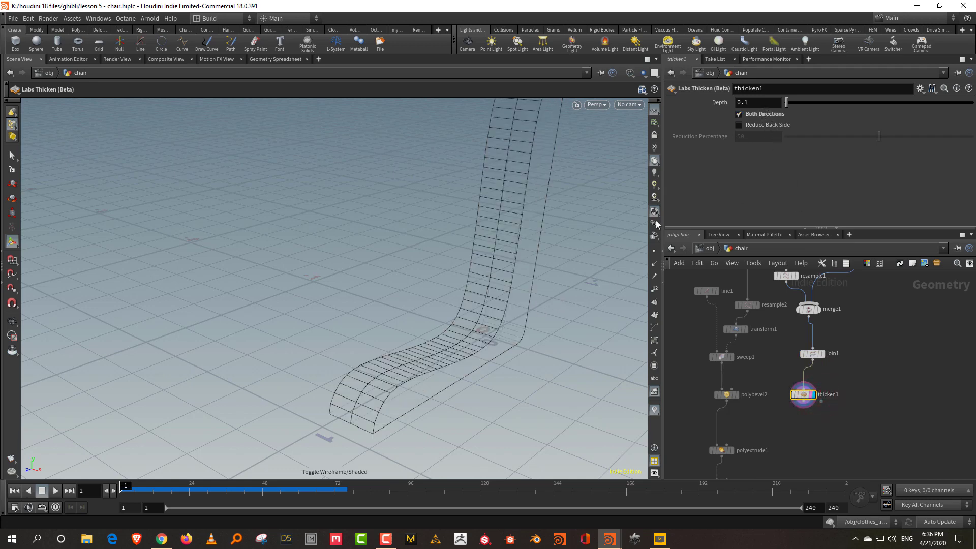
{"action": "mouse_move", "coordinate": [768, 102]}
{"action": "middle_mouse_down"}
{"action": "mouse_move", "coordinate": [764, 122]}
{"action": "mouse_move", "coordinate": [719, 131]}
{"action": "middle_mouse_up"}
{"action": "key", "text": "w"}
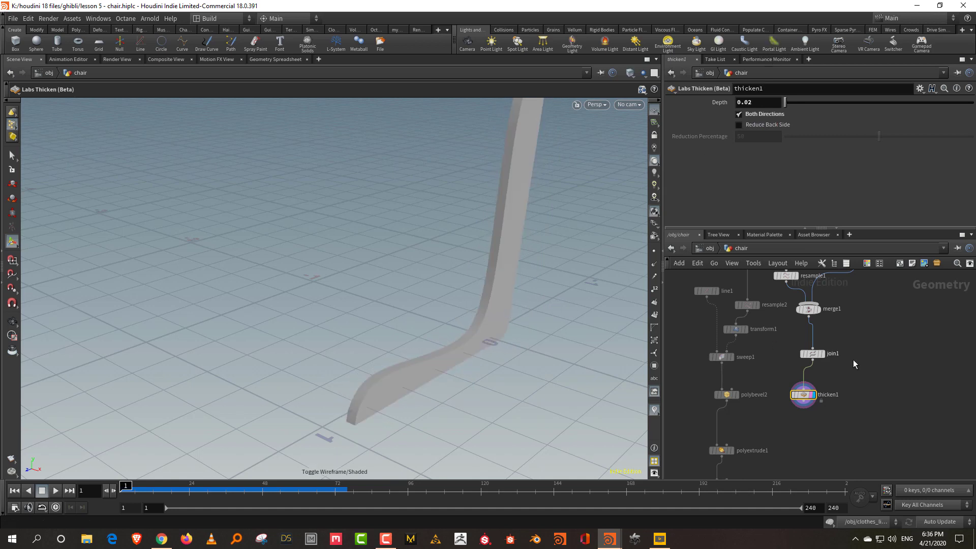
- Move join1 and thicken1 together away from the slat node chain to make room below merge1
{"action": "middle_click_drag", "start_coordinate": [864, 348], "coordinate": [856, 366]}
{"action": "left_click_drag", "start_coordinate": [860, 353], "coordinate": [865, 417]}
{"action": "left_click_drag", "start_coordinate": [829, 388], "coordinate": [836, 410]}
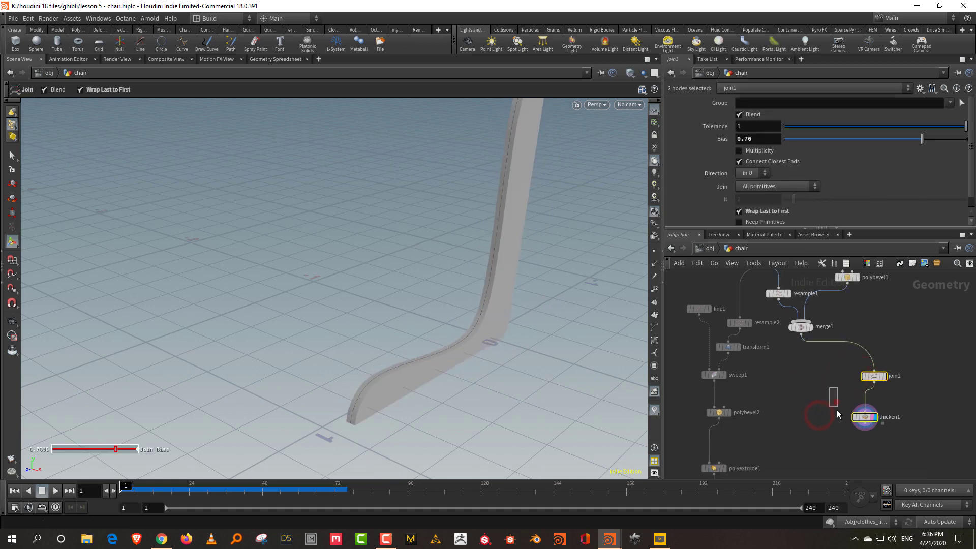
- Move line1 away from the slat node chain and template polybevel3 so the slats overlay the side frame
{"action": "left_click", "coordinate": [837, 414]}
{"action": "left_click", "coordinate": [700, 307]}
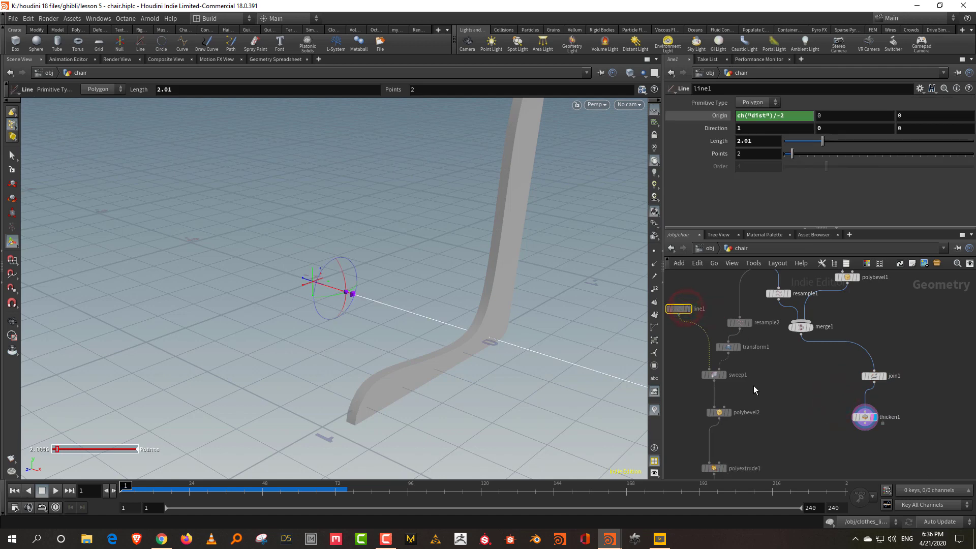
{"action": "mouse_move", "coordinate": [533, 303]}
{"action": "left_mouse_down", "text": "alt"}
{"action": "mouse_move", "coordinate": [492, 304]}
{"action": "mouse_move", "coordinate": [527, 289]}
{"action": "left_mouse_up", "text": "alt"}
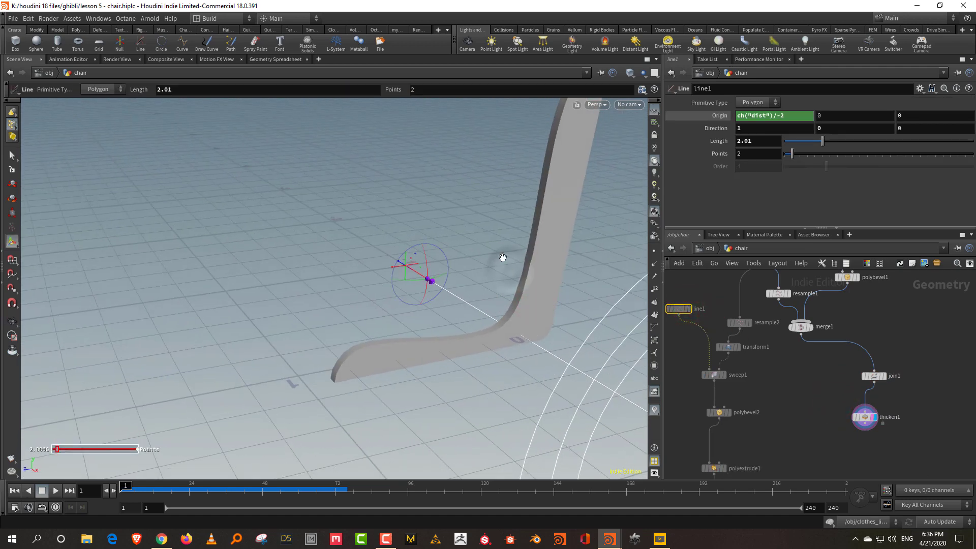
{"action": "right_click_drag", "start_coordinate": [502, 258], "coordinate": [507, 312], "text": "alt"}
{"action": "middle_click_drag", "start_coordinate": [507, 312], "coordinate": [479, 314], "text": "alt"}
{"action": "middle_click_drag", "start_coordinate": [780, 391], "coordinate": [783, 331]}
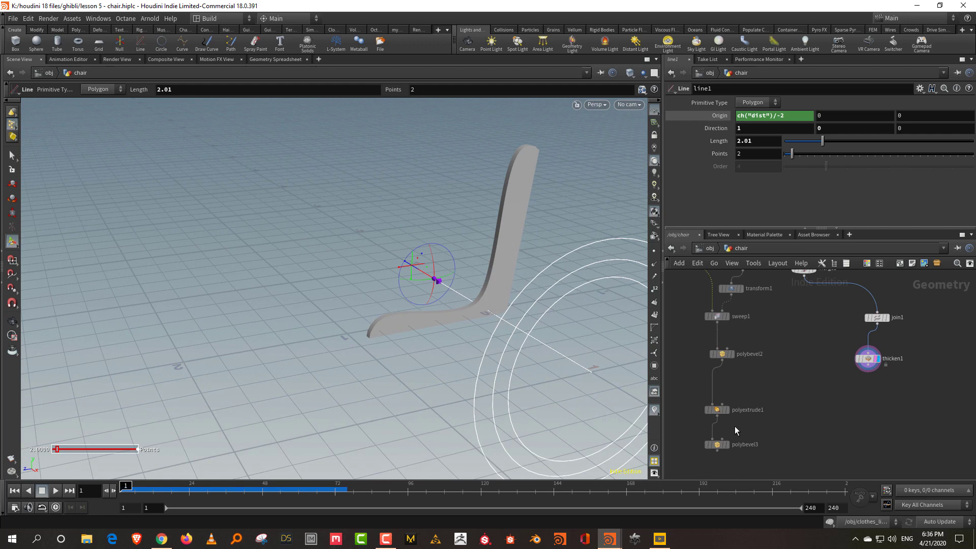
{"action": "left_click", "coordinate": [717, 444]}
- Add a Transform node, feed line1 into it, and set its uniform scale to 0.81
{"action": "key", "text": "Tab"}
{"action": "type", "text": "tr"}
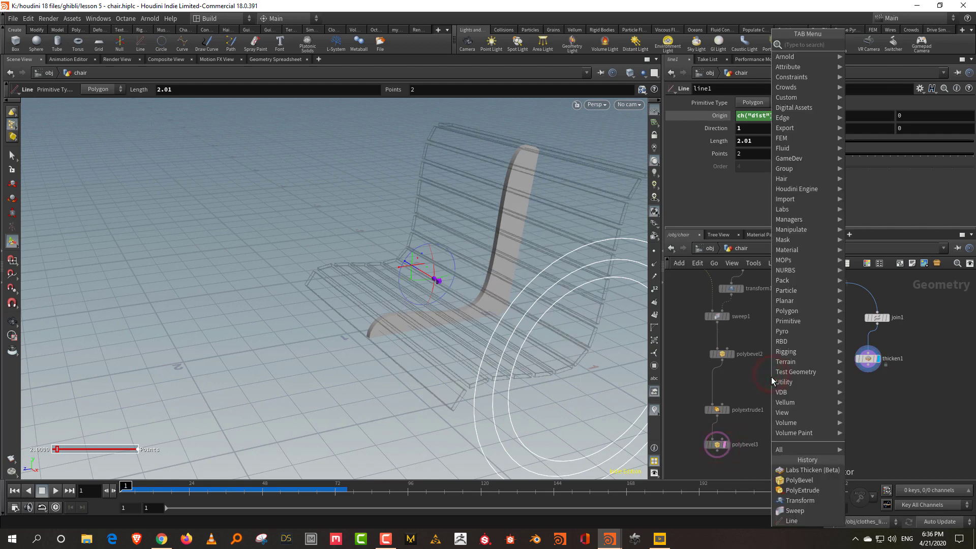
{"action": "left_click", "coordinate": [864, 65]}
{"action": "left_click", "coordinate": [812, 346]}
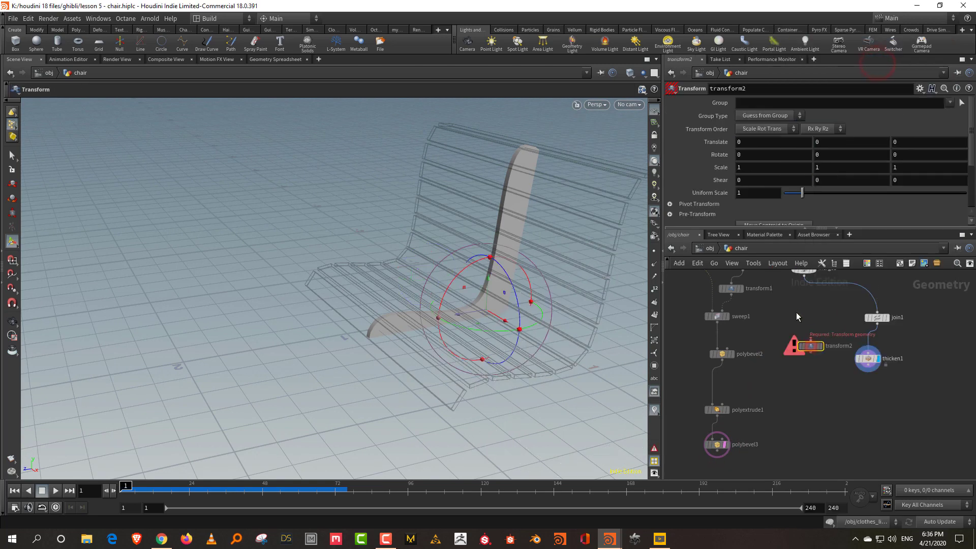
{"action": "left_click_drag", "start_coordinate": [692, 306], "coordinate": [813, 381]}
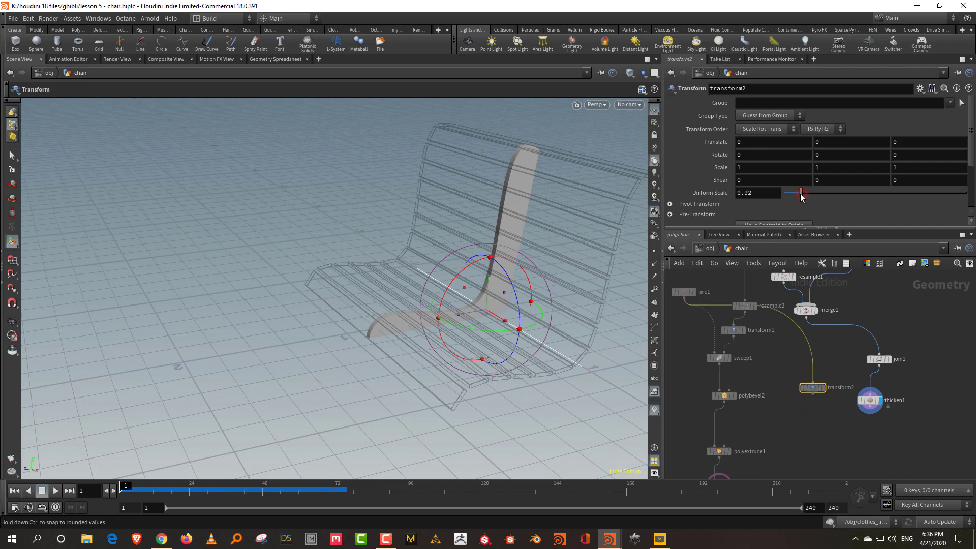
{"action": "middle_click_drag", "start_coordinate": [827, 403], "coordinate": [814, 367]}
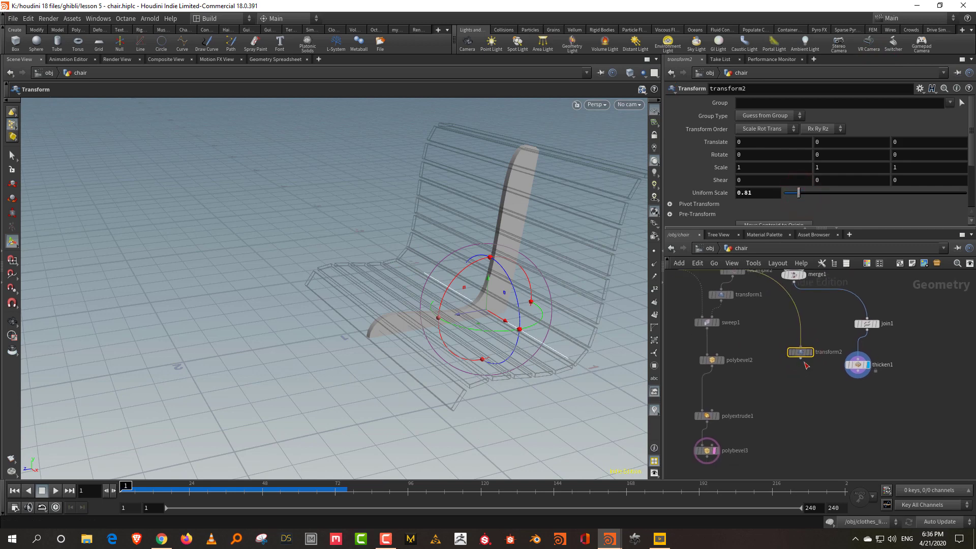
- Add a Copy to Points node below transform2
{"action": "key", "text": "Tab"}
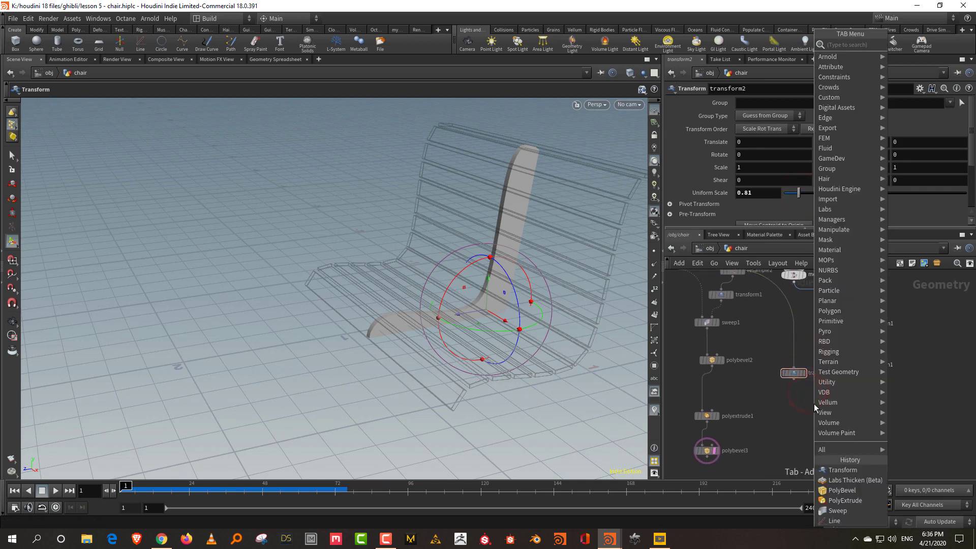
{"action": "type", "text": "cop"}
{"action": "left_click", "coordinate": [789, 58]}
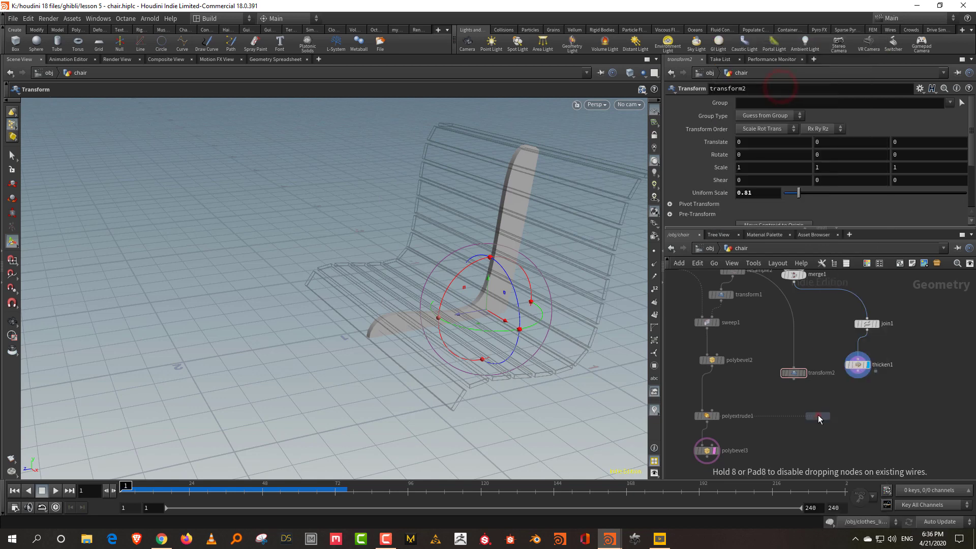
{"action": "left_click", "coordinate": [818, 415]}
- Add a Resample node below transform2, connect it to transform2's output, and display it
{"action": "key", "text": "Tab"}
{"action": "type", "text": "res"}
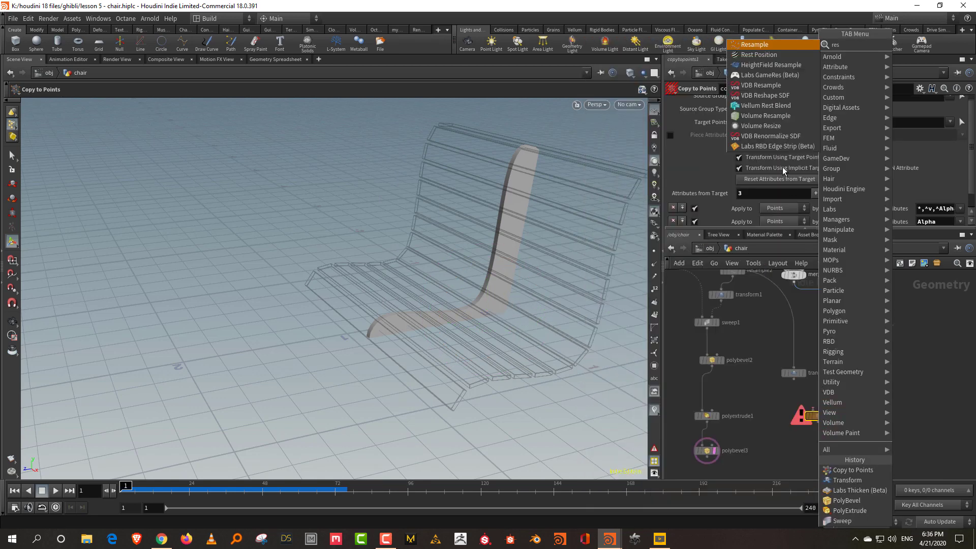
{"action": "left_click", "coordinate": [777, 45]}
{"action": "left_click", "coordinate": [800, 401]}
{"action": "left_click", "coordinate": [793, 380]}
{"action": "left_click", "coordinate": [809, 401]}
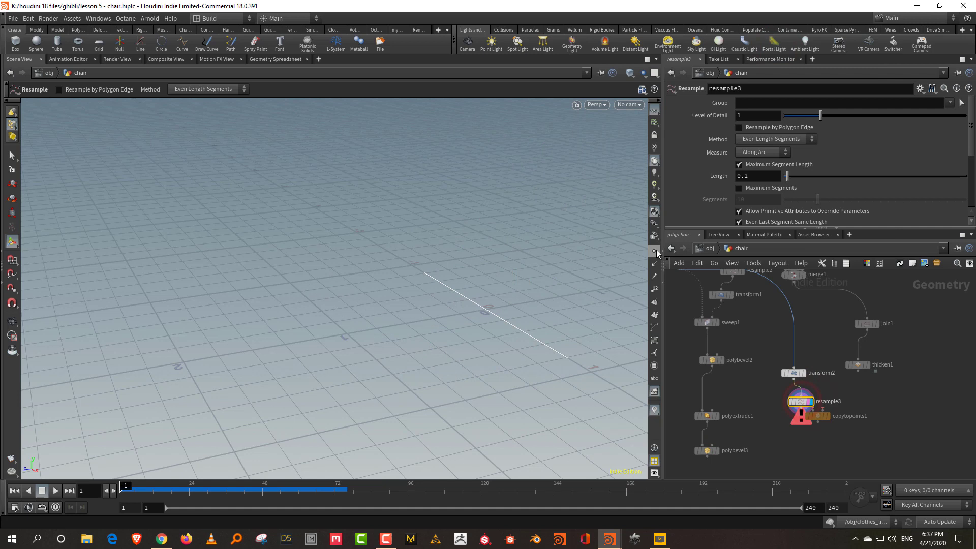
- Limit resample3 by Maximum Segments instead of Maximum Segment Length, with 3 segments
{"action": "left_click", "coordinate": [781, 162]}
{"action": "left_click", "coordinate": [767, 165]}
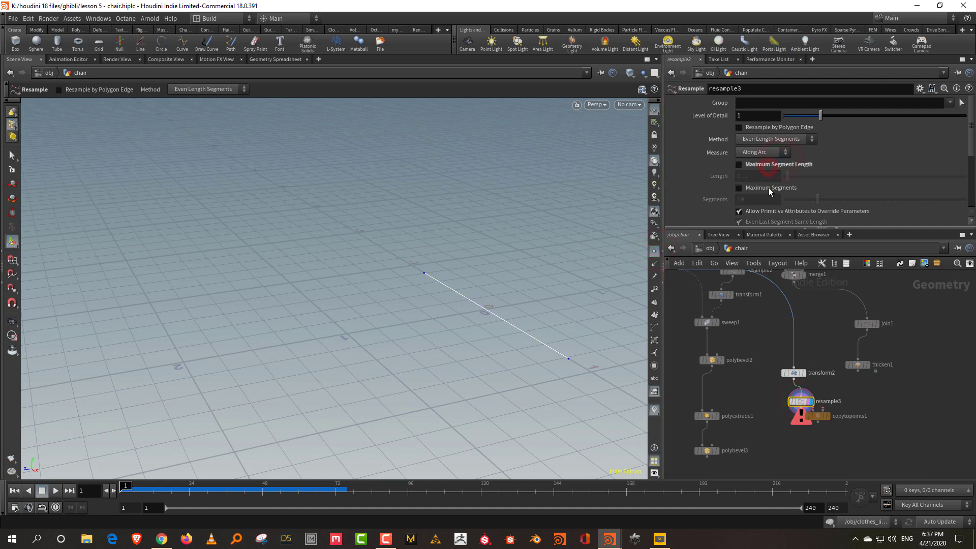
{"action": "left_click", "coordinate": [769, 187]}
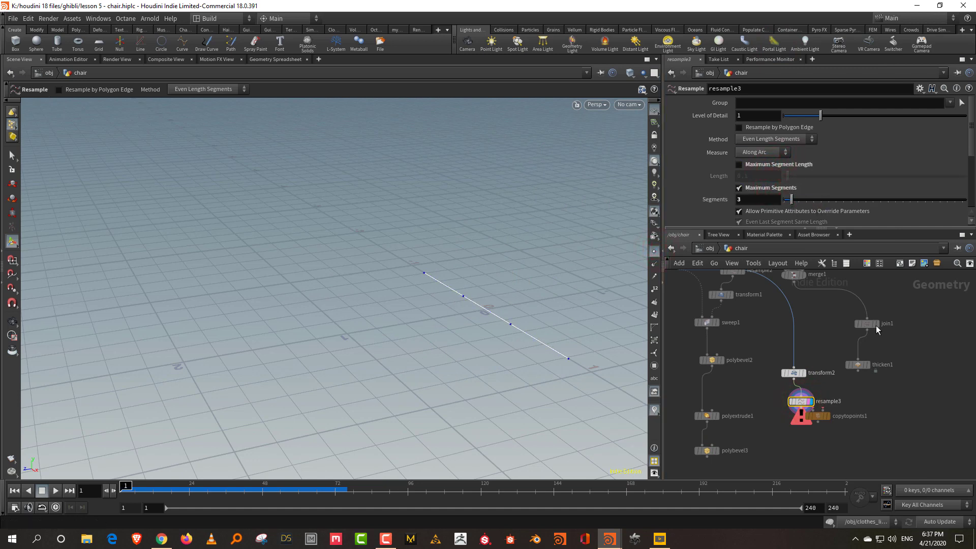
- Connect thicken1 to the first input and resample3 to the second input of copytopoints1, and display the copied frames
{"action": "middle_click_drag", "start_coordinate": [902, 401], "coordinate": [889, 355]}
{"action": "left_click_drag", "start_coordinate": [804, 370], "coordinate": [812, 404]}
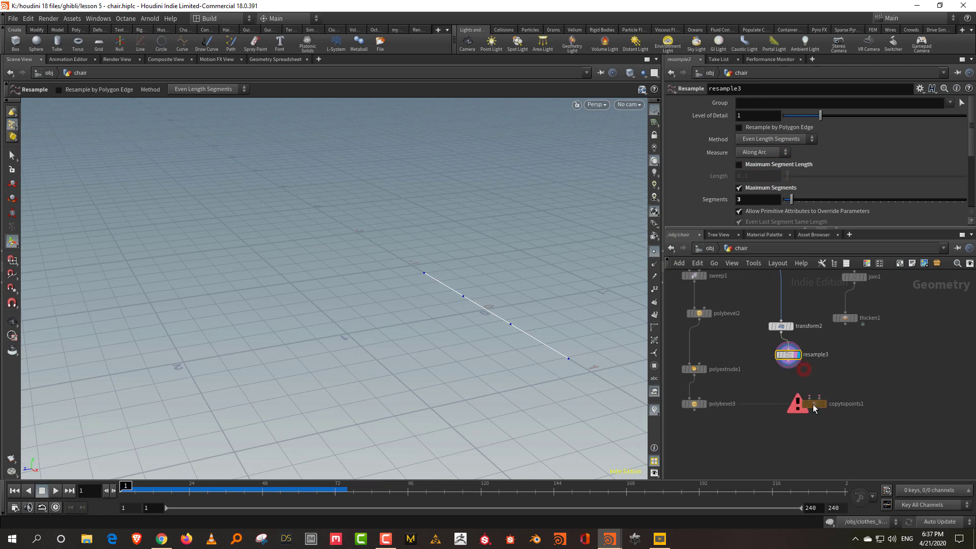
{"action": "left_click_drag", "start_coordinate": [791, 368], "coordinate": [819, 398]}
{"action": "left_click", "coordinate": [809, 397]}
{"action": "left_click", "coordinate": [822, 404]}
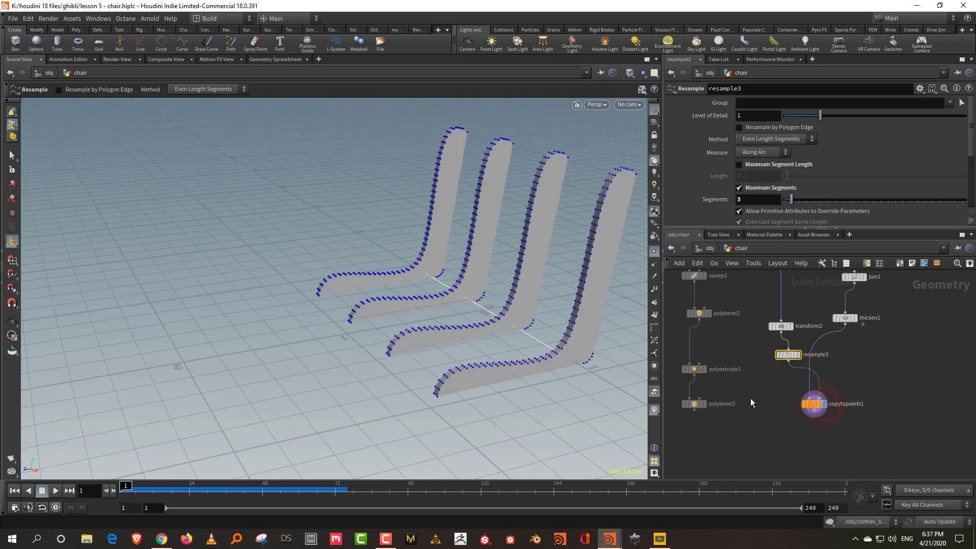
- Turn off point display, merge polybevel3 and copytopoints1 in a new Merge node, and display the merged chair
{"action": "middle_click_drag", "start_coordinate": [751, 399], "coordinate": [770, 330]}
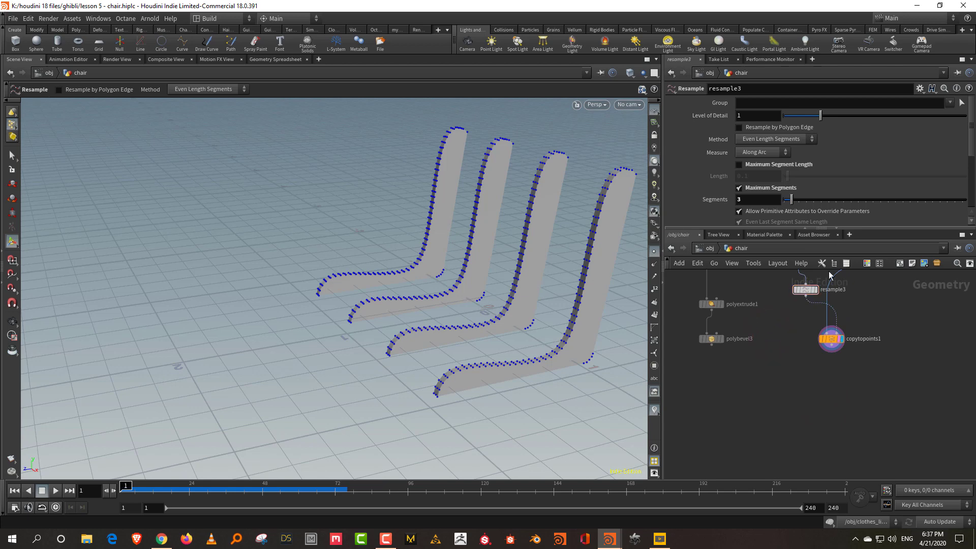
{"action": "left_click", "coordinate": [653, 251]}
{"action": "left_click", "coordinate": [798, 386]}
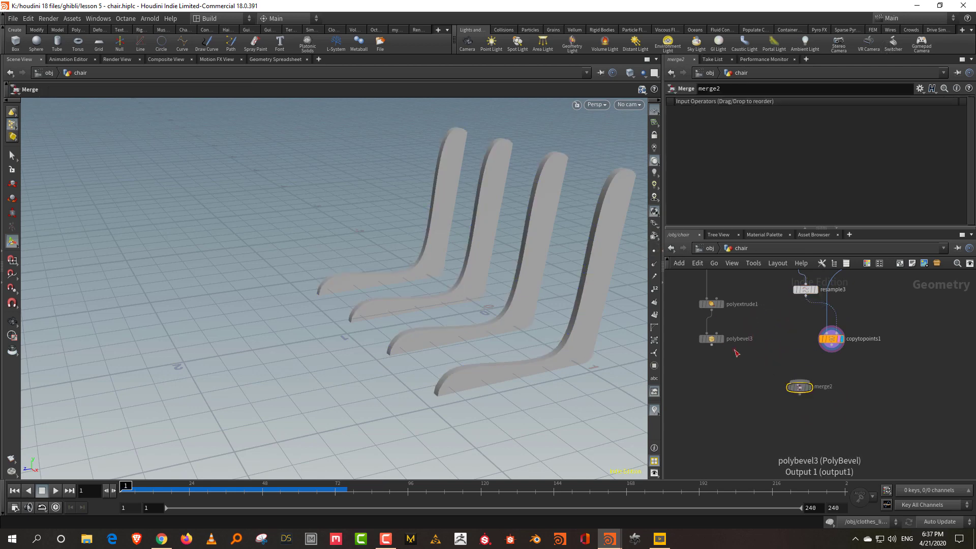
{"action": "left_click_drag", "start_coordinate": [712, 345], "coordinate": [797, 380]}
{"action": "left_click_drag", "start_coordinate": [831, 345], "coordinate": [802, 381]}
{"action": "left_click", "coordinate": [809, 387]}
{"action": "key", "text": "Escape"}
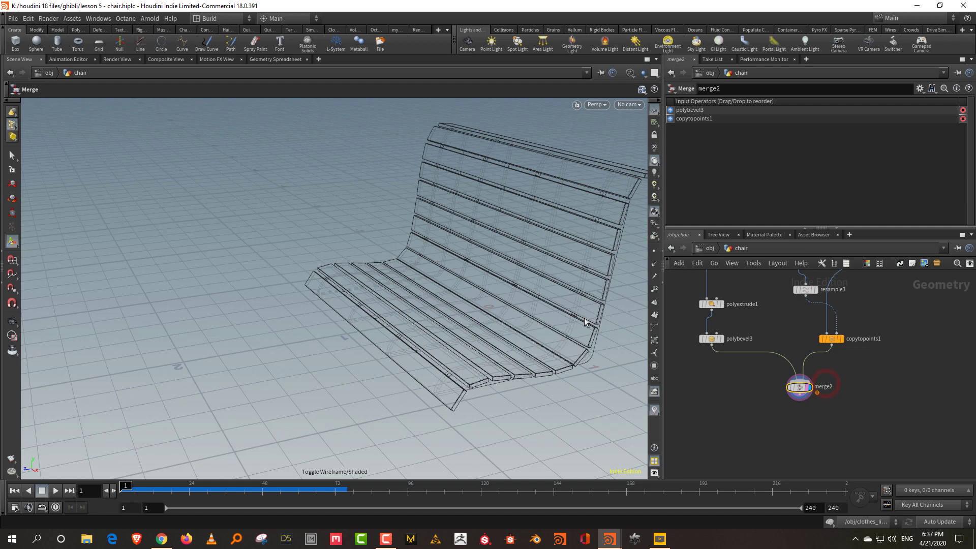
- Inspect the slat shading and the attribute information of copytopoints1, thicken1 and join1
{"action": "mouse_move", "coordinate": [584, 318]}
{"action": "left_mouse_down"}
{"action": "mouse_move", "coordinate": [631, 317]}
{"action": "mouse_move", "coordinate": [563, 304]}
{"action": "mouse_move", "coordinate": [578, 314]}
{"action": "left_mouse_up"}
{"action": "left_click", "coordinate": [813, 342]}
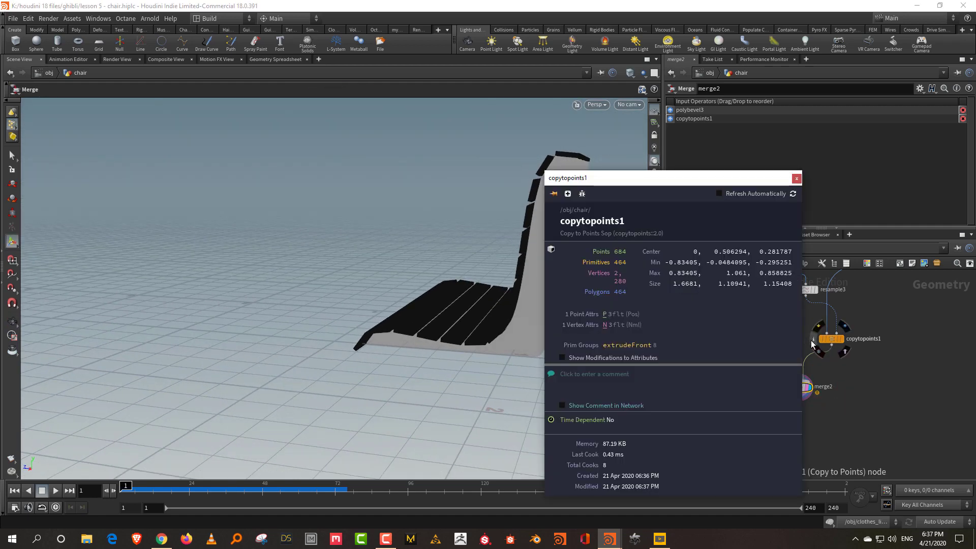
{"action": "left_click", "coordinate": [884, 310]}
{"action": "middle_click_drag", "start_coordinate": [871, 314], "coordinate": [836, 411]}
{"action": "left_click", "coordinate": [850, 353]}
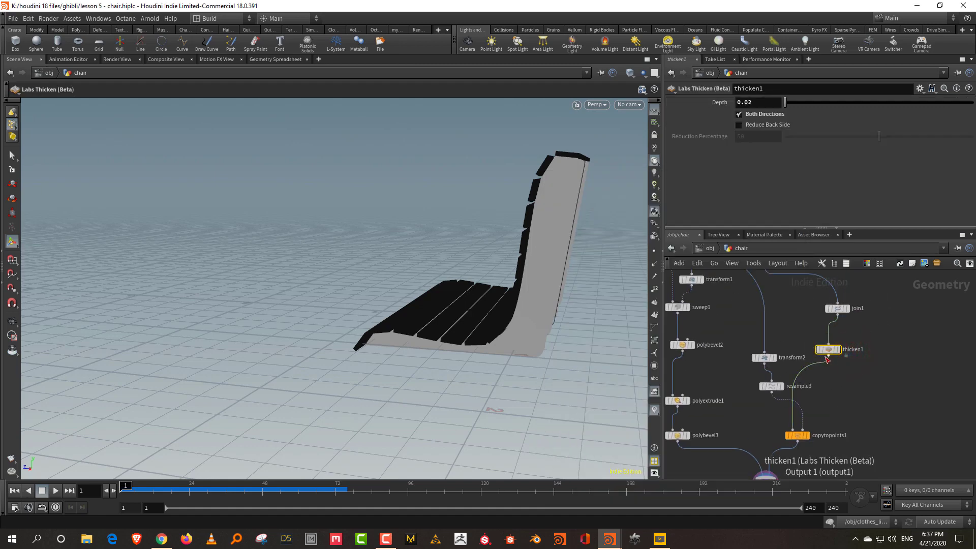
{"action": "left_click", "coordinate": [811, 349]}
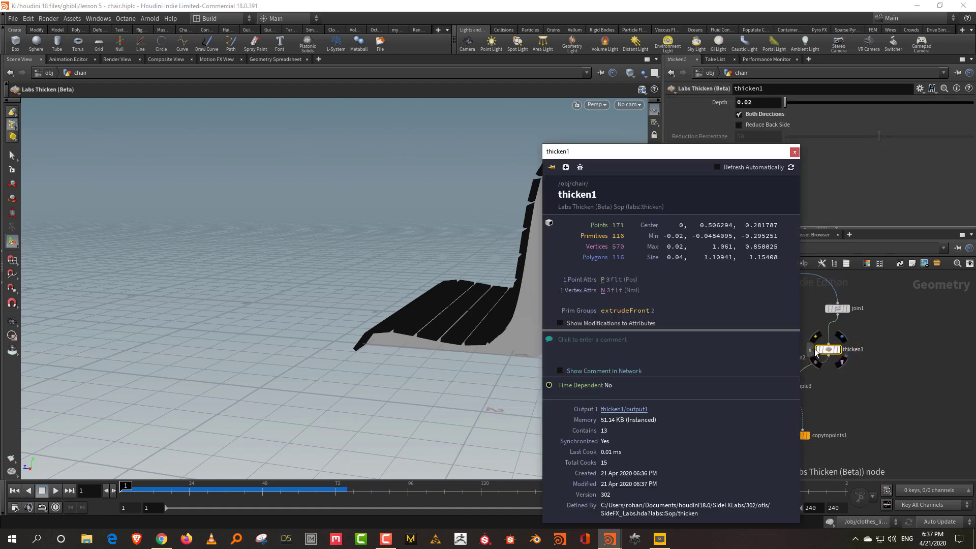
{"action": "left_click", "coordinate": [820, 309]}
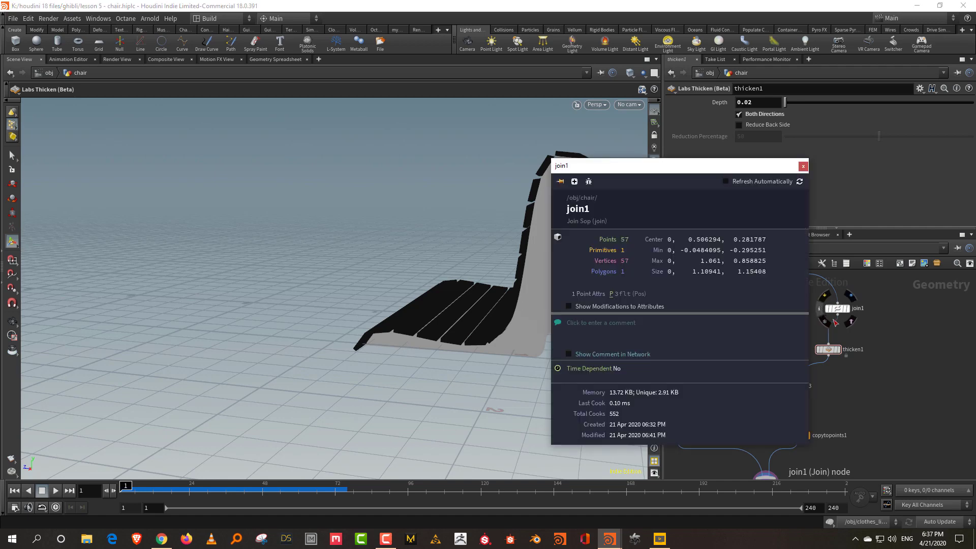
- Insert an Attribute Delete node between copytopoints1 and merge2 that removes the vertex attribute N
{"action": "middle_click_drag", "start_coordinate": [840, 407], "coordinate": [858, 390]}
{"action": "key", "text": "Tab"}
{"action": "type", "text": "del"}
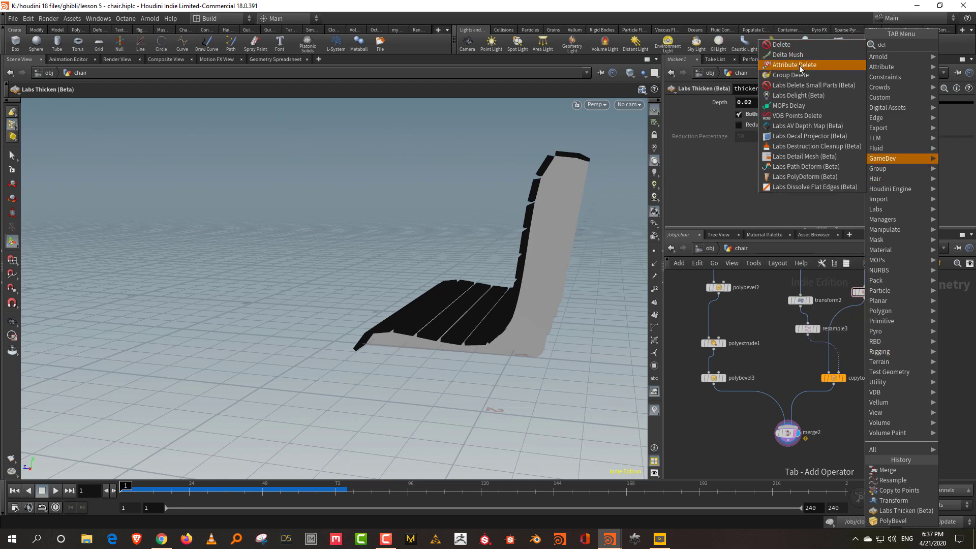
{"action": "left_click", "coordinate": [800, 65]}
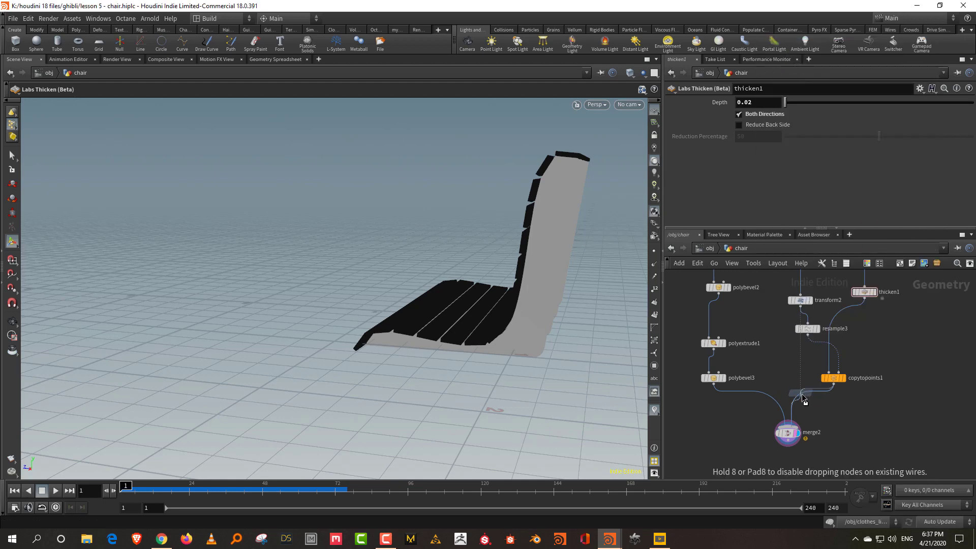
{"action": "left_click", "coordinate": [803, 398]}
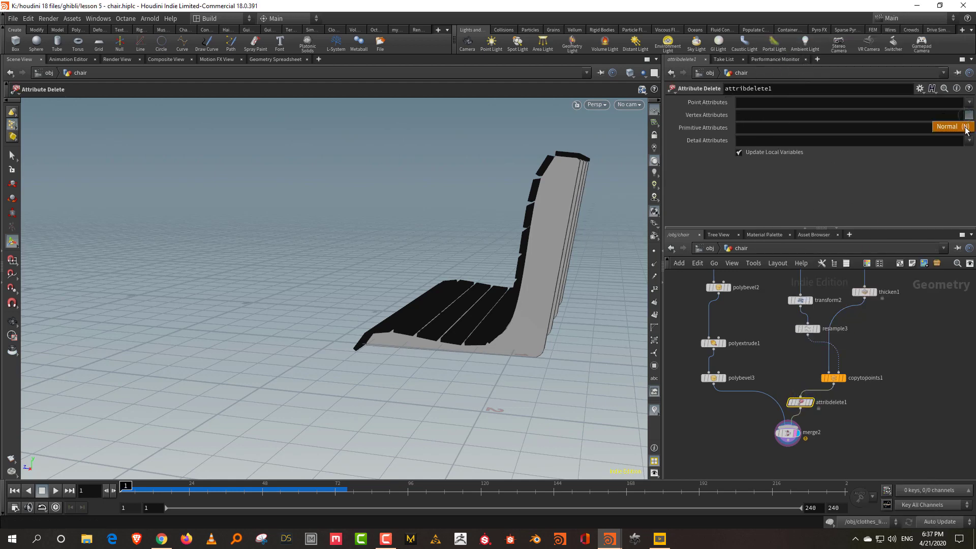
{"action": "left_click", "coordinate": [966, 126]}
{"action": "key", "text": "Escape"}
- Check the chair's shading, compare it with the finished bench in the tranquil1.hiplc window, and return to the chair file
{"action": "mouse_move", "coordinate": [518, 319]}
{"action": "left_mouse_down"}
{"action": "mouse_move", "coordinate": [623, 326]}
{"action": "mouse_move", "coordinate": [349, 305]}
{"action": "mouse_move", "coordinate": [508, 304]}
{"action": "mouse_move", "coordinate": [620, 345]}
{"action": "left_mouse_up"}
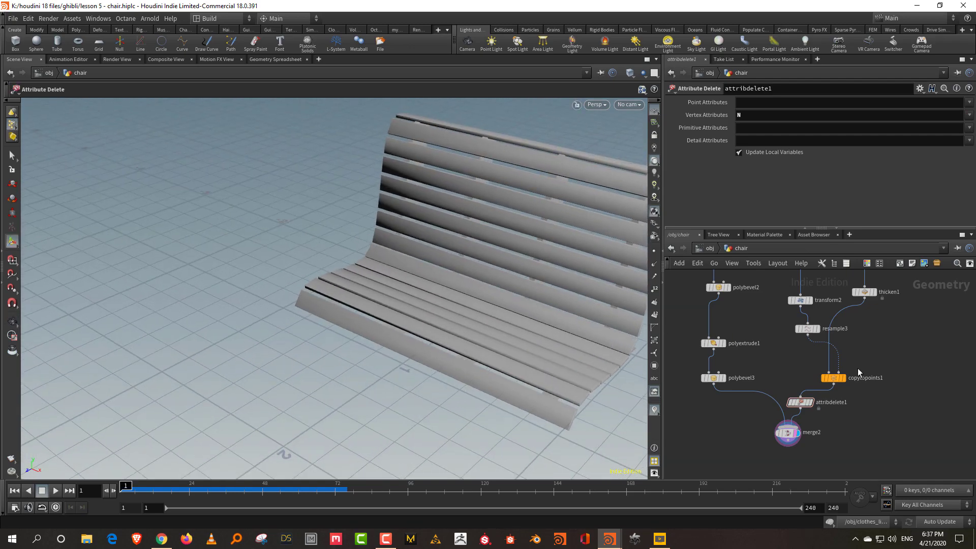
{"action": "middle_click_drag", "start_coordinate": [913, 360], "coordinate": [888, 389]}
{"action": "left_click_drag", "start_coordinate": [601, 384], "coordinate": [420, 359]}
{"action": "key", "text": "Escape"}
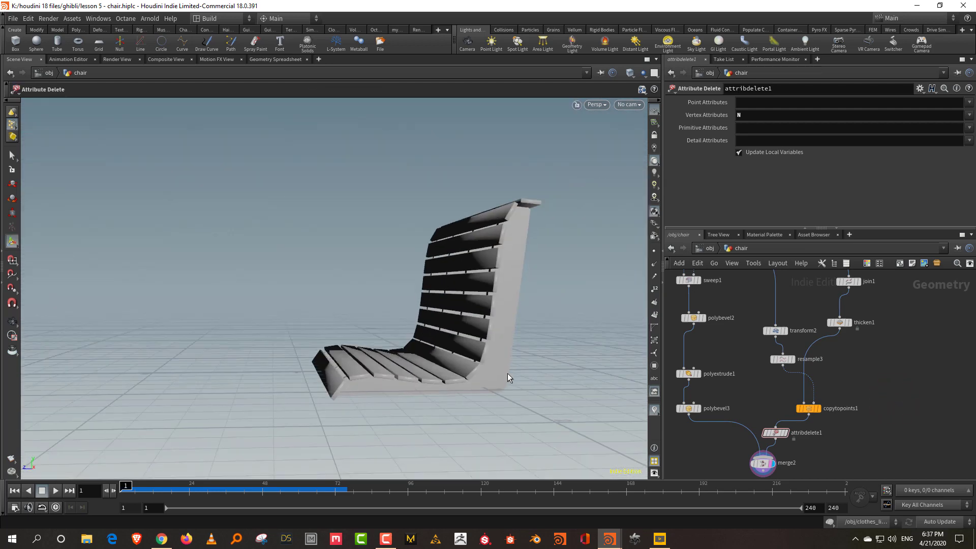
{"action": "mouse_move", "coordinate": [610, 538]}
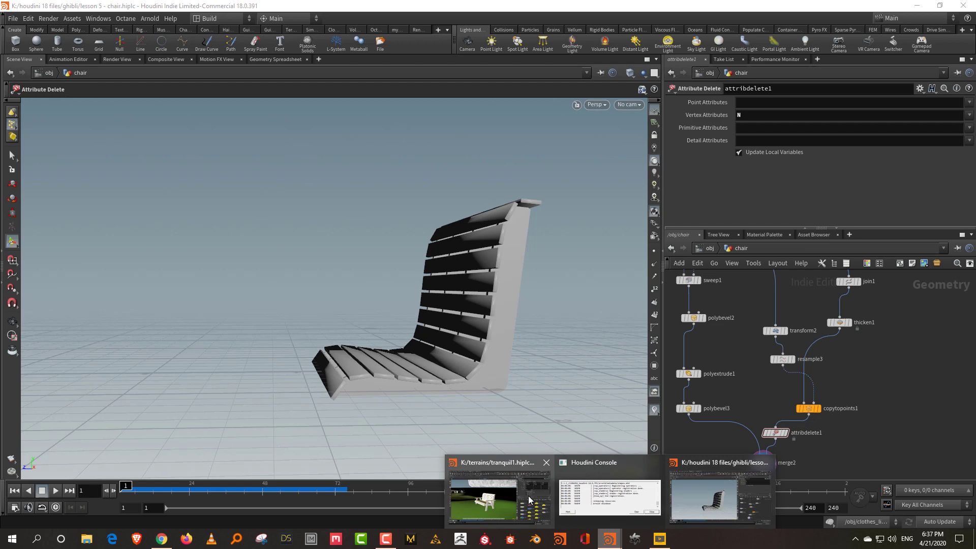
{"action": "left_click", "coordinate": [529, 495]}
{"action": "scroll", "coordinate": [399, 345], "scroll_direction": "up", "scroll_amount": 3}
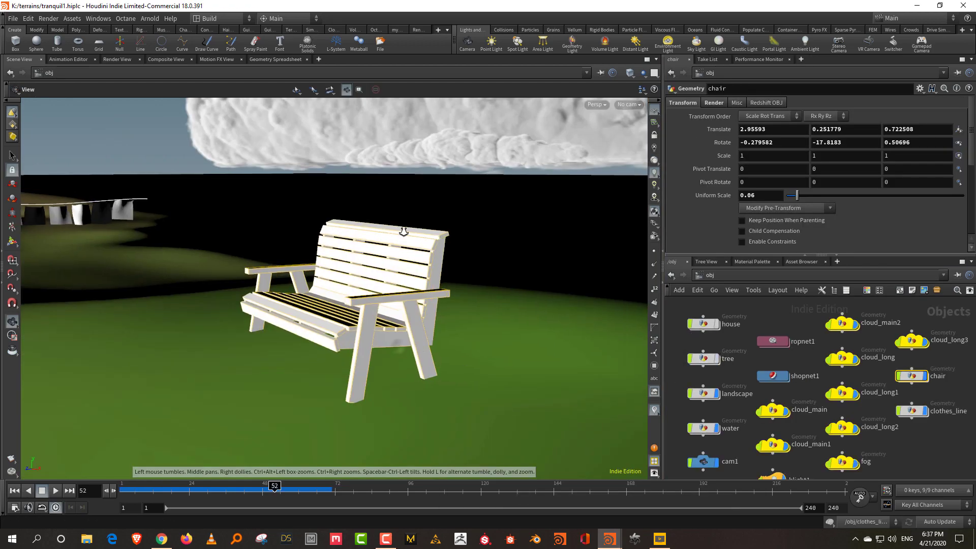
{"action": "left_click_drag", "start_coordinate": [368, 281], "coordinate": [434, 289]}
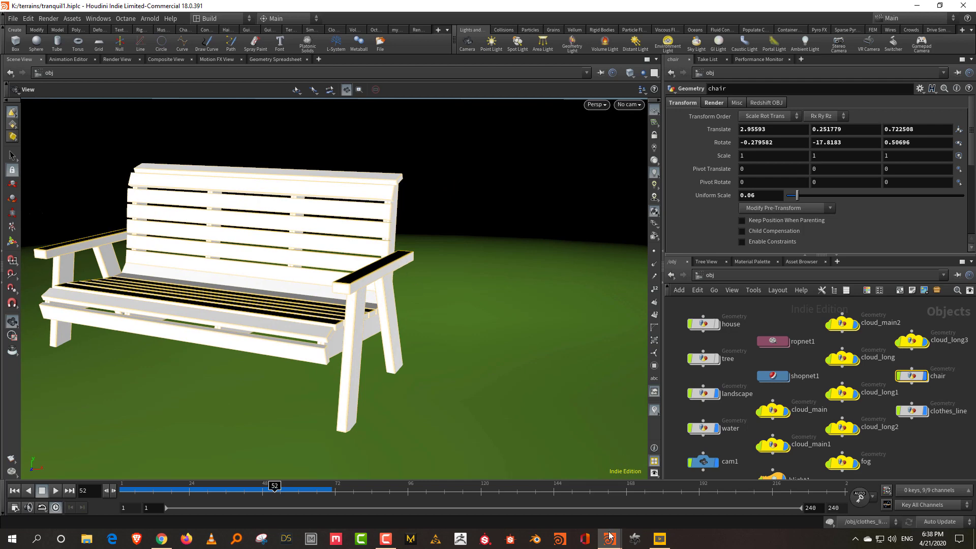
{"action": "mouse_move", "coordinate": [609, 538]}
{"action": "left_click", "coordinate": [607, 495]}
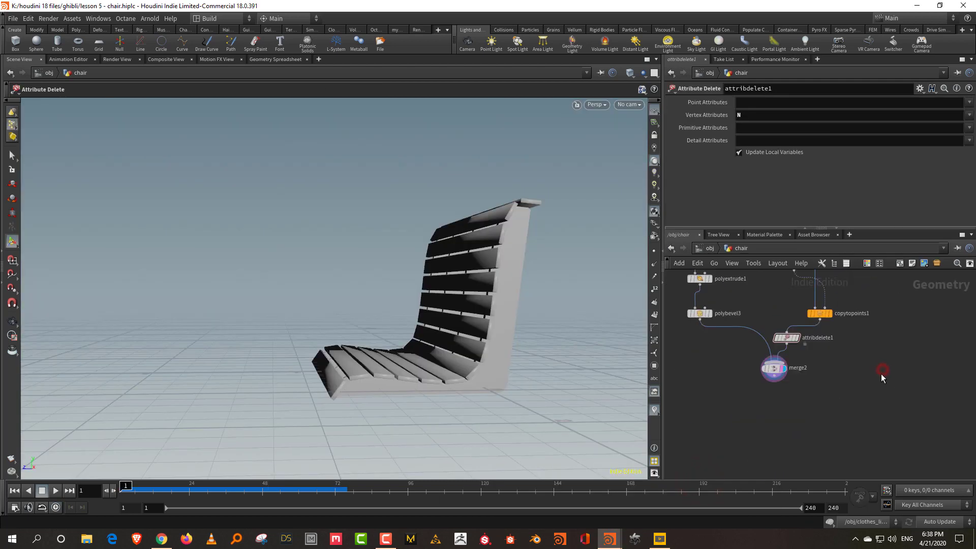
- Add a Transform node below merge2, display it, and raise the chair about 0.51 units in Y
{"action": "key", "text": "Tab"}
{"action": "type", "text": "tr"}
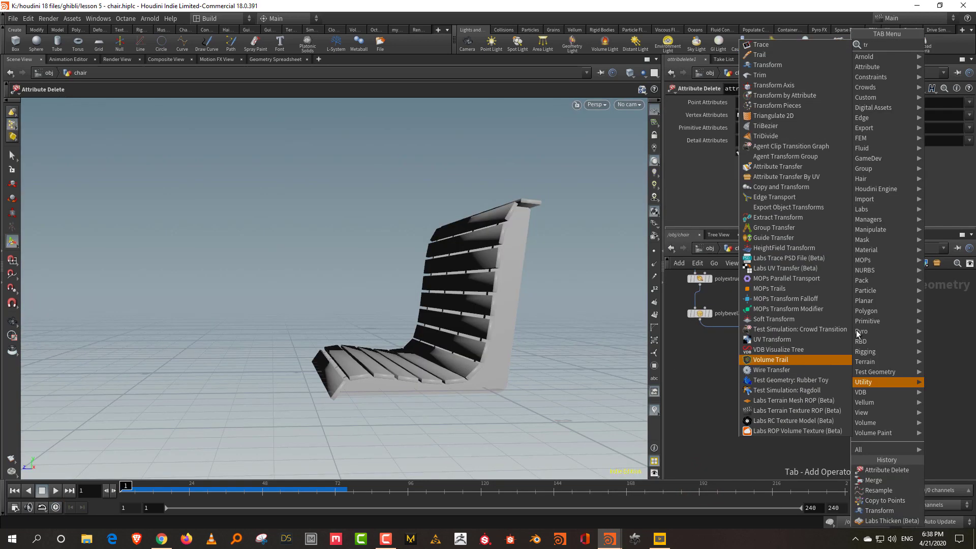
{"action": "left_click", "coordinate": [785, 77]}
{"action": "left_click", "coordinate": [775, 441]}
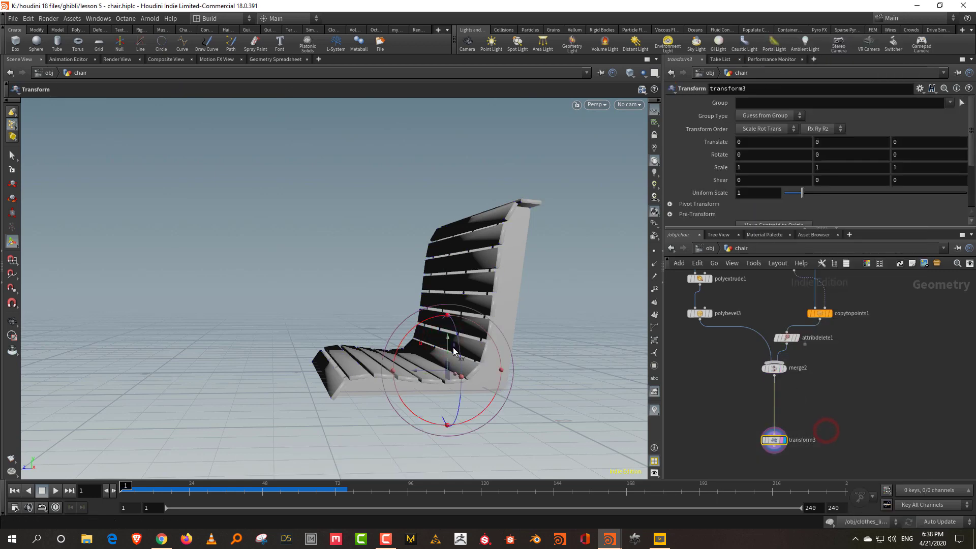
{"action": "left_click_drag", "start_coordinate": [449, 339], "coordinate": [455, 275]}
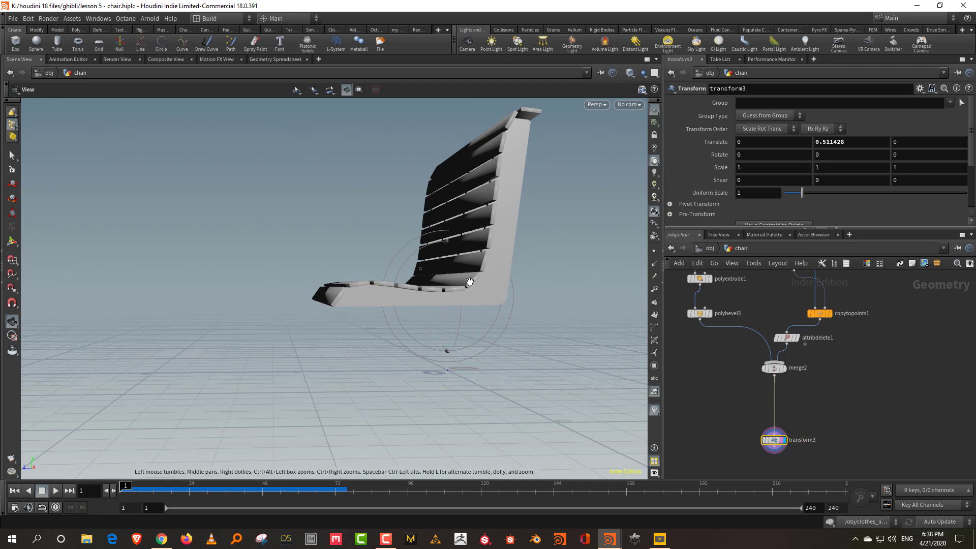
- Place a new Line node beside transform3 and show the chair from the right side view for building the legs
{"action": "key", "text": "space+4"}
{"action": "mouse_move", "coordinate": [417, 233]}
{"action": "left_mouse_down"}
{"action": "mouse_move", "coordinate": [418, 220]}
{"action": "mouse_move", "coordinate": [418, 244]}
{"action": "left_mouse_up"}
{"action": "left_click", "coordinate": [871, 409]}
{"action": "middle_click_drag", "start_coordinate": [839, 397], "coordinate": [915, 306]}
{"action": "key", "text": "Tab"}
{"action": "type", "text": "li"}
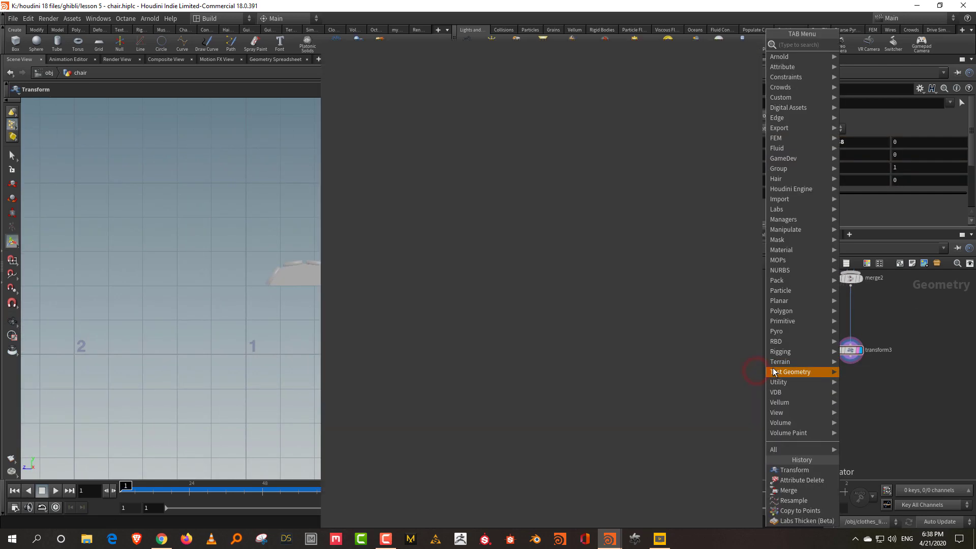
{"action": "left_click", "coordinate": [868, 44]}
{"action": "left_click", "coordinate": [729, 361]}
- Add a Transform node fed by line2, display it, and rotate the line about 15.9 degrees in X
{"action": "key", "text": "Tab"}
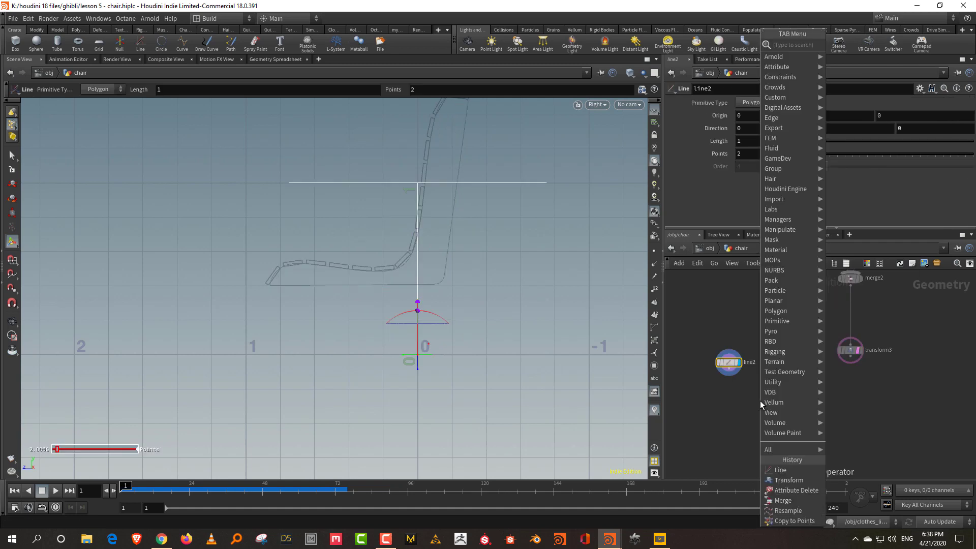
{"action": "mouse_move", "coordinate": [793, 330]}
{"action": "left_click", "coordinate": [866, 68]}
{"action": "left_click", "coordinate": [748, 413]}
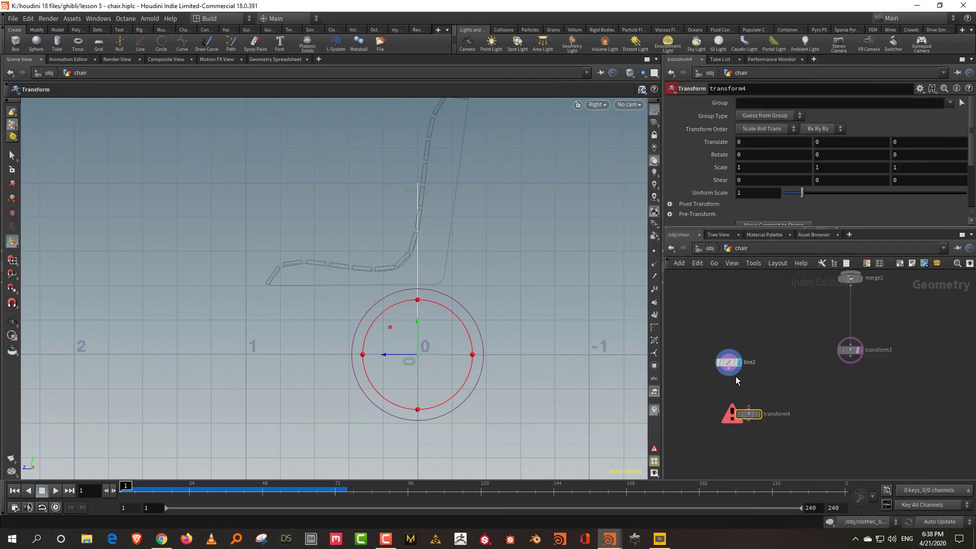
{"action": "left_click_drag", "start_coordinate": [728, 369], "coordinate": [749, 409]}
{"action": "left_click", "coordinate": [758, 414]}
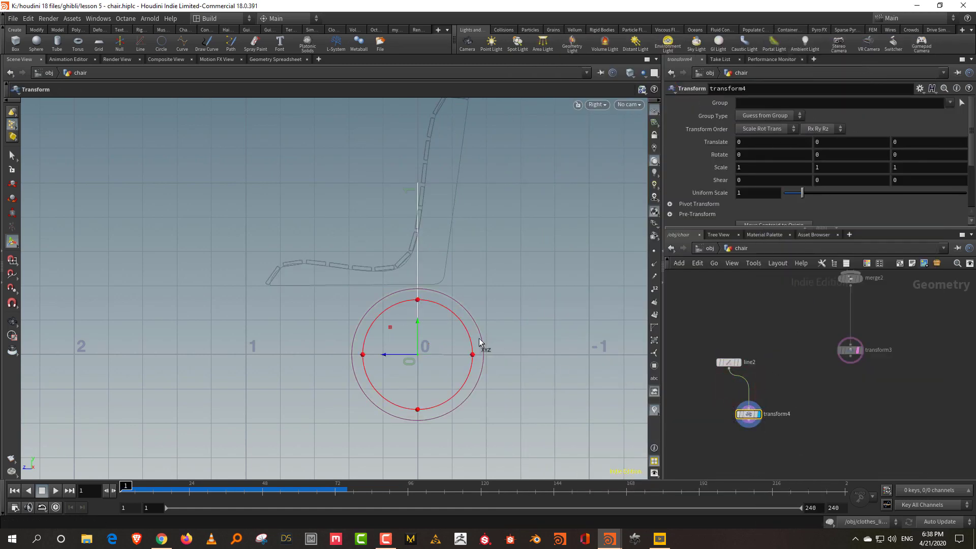
{"action": "left_click_drag", "start_coordinate": [471, 339], "coordinate": [462, 328]}
- Duplicate transform4 as a second branch of line2 and rotate the copy to about -11.4 degrees in X
{"action": "key", "text": "ctrl+c"}
{"action": "key", "text": "ctrl+v"}
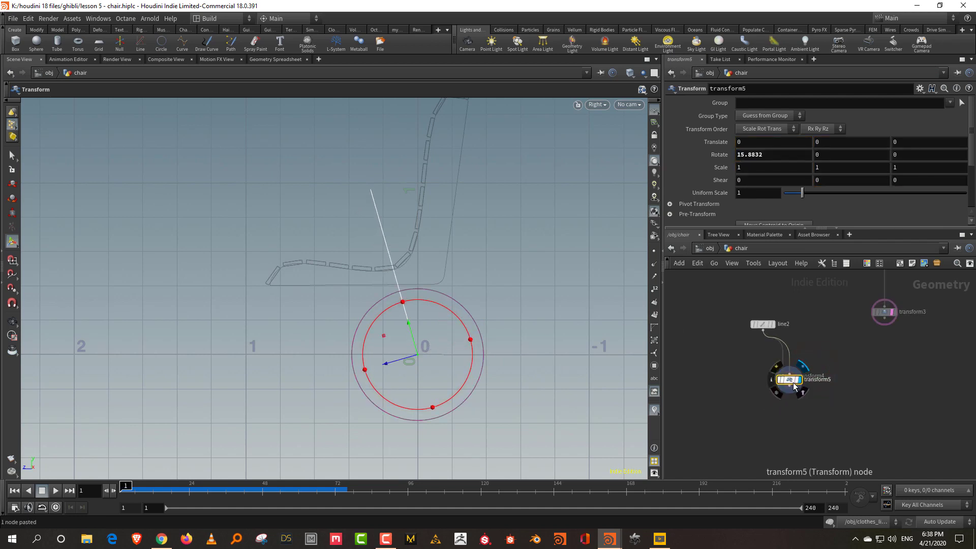
{"action": "left_click_drag", "start_coordinate": [794, 387], "coordinate": [731, 388]}
{"action": "left_click_drag", "start_coordinate": [463, 326], "coordinate": [479, 349]}
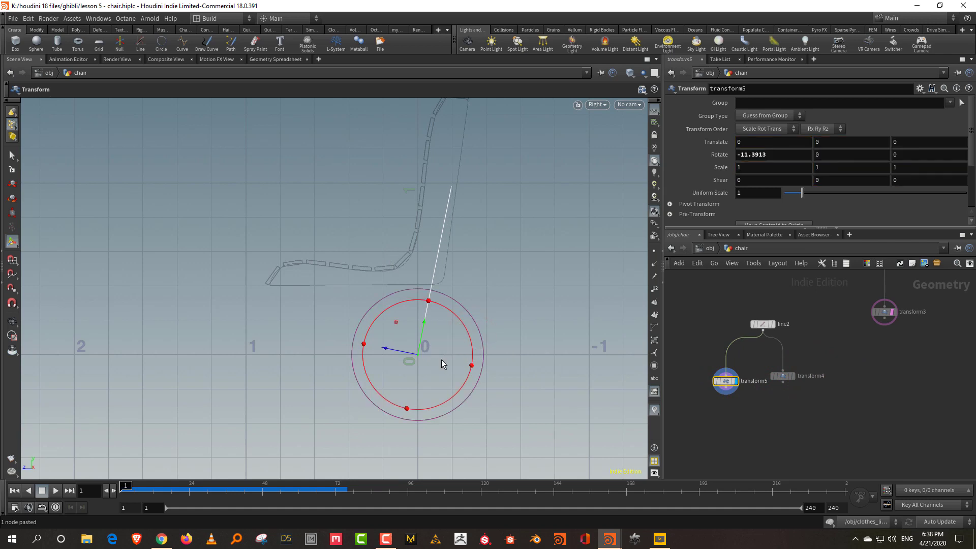
- Align the handle of transform5 to the world axes and move its line to about 0.75 in Z
{"action": "right_click", "coordinate": [417, 357]}
{"action": "mouse_move", "coordinate": [468, 265]}
{"action": "left_click", "coordinate": [549, 274]}
{"action": "left_click_drag", "start_coordinate": [402, 359], "coordinate": [273, 359]}
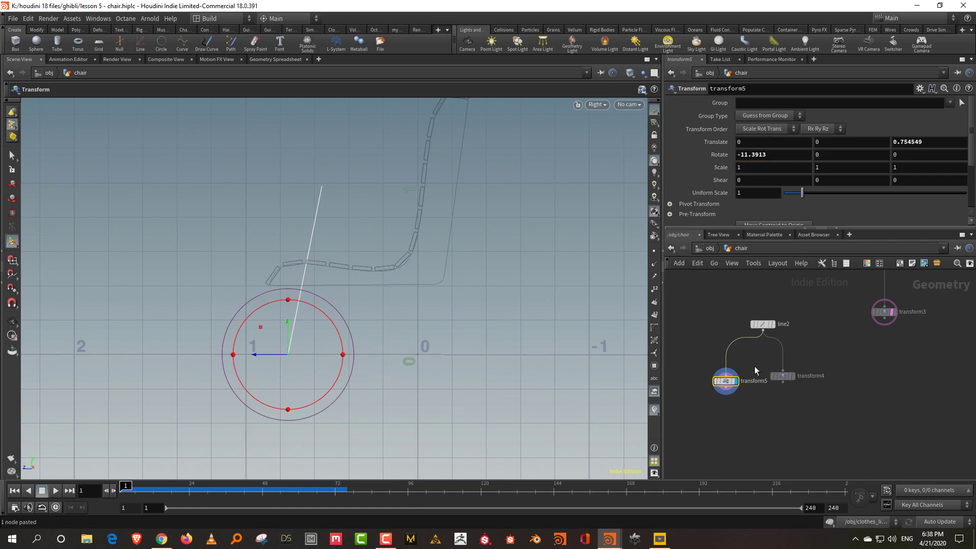
- Compare both leg lines, shorten line2 to a length of 0.87, and shift the transform4 node slightly lower
{"action": "mouse_move", "coordinate": [792, 379]}
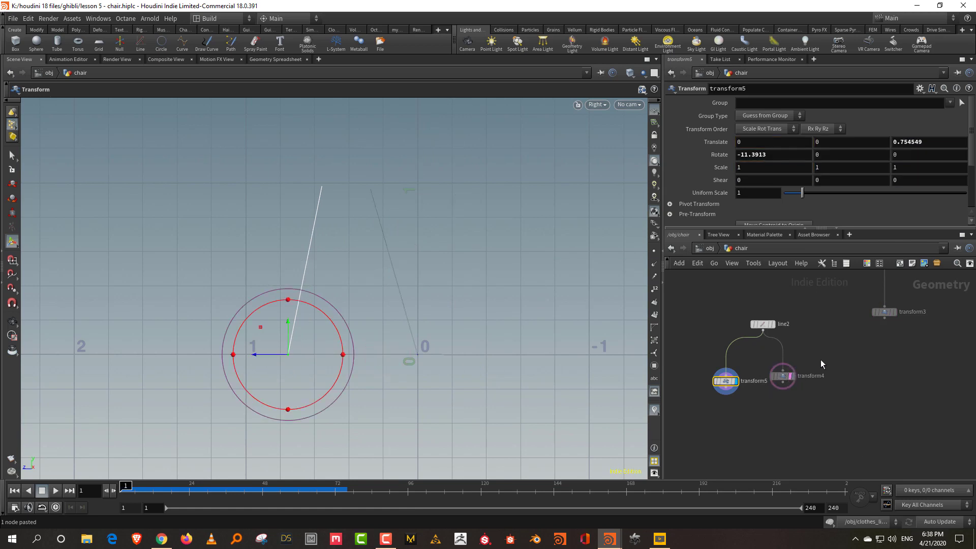
{"action": "left_click_drag", "start_coordinate": [802, 304], "coordinate": [725, 343]}
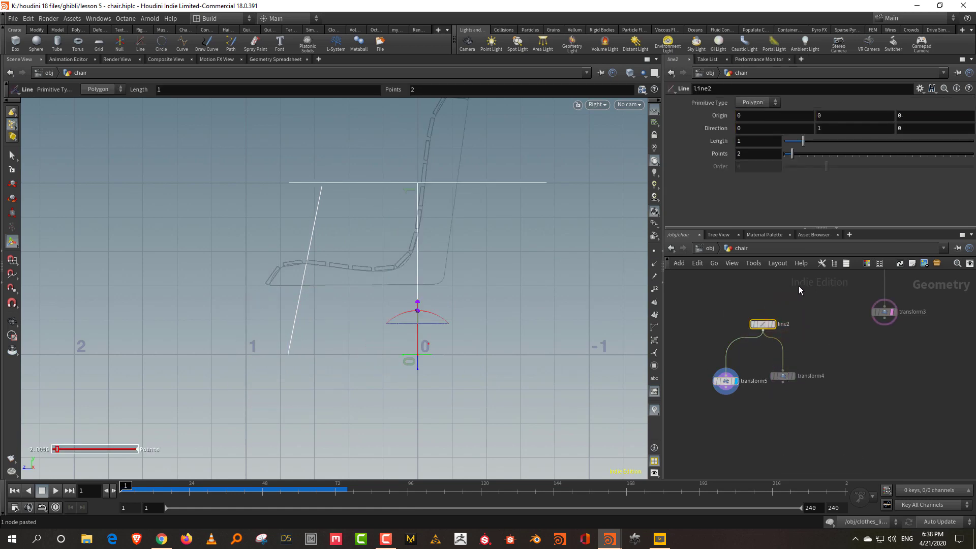
{"action": "middle_click_drag", "start_coordinate": [761, 147], "coordinate": [689, 172]}
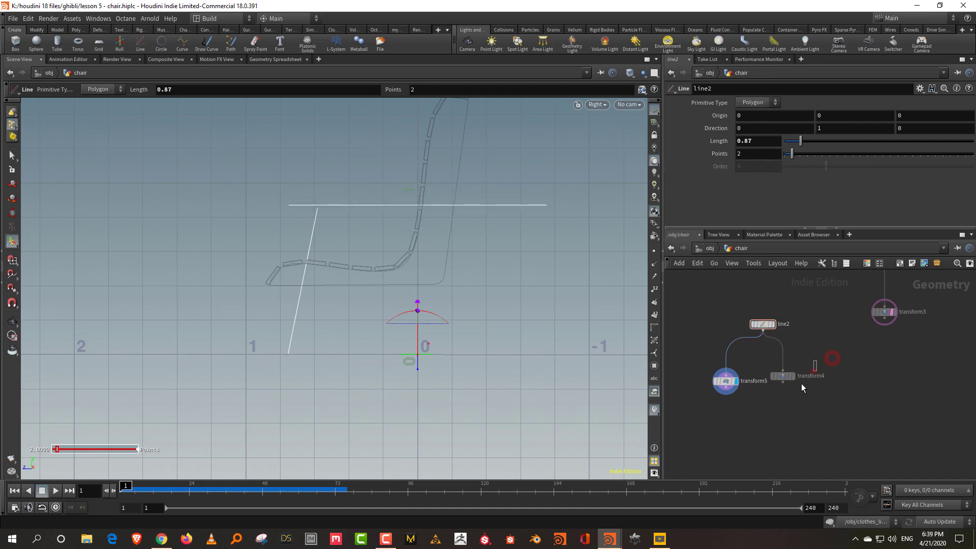
{"action": "mouse_move", "coordinate": [801, 384]}
{"action": "left_mouse_down"}
{"action": "mouse_move", "coordinate": [787, 381]}
{"action": "mouse_move", "coordinate": [797, 394]}
{"action": "left_mouse_up"}
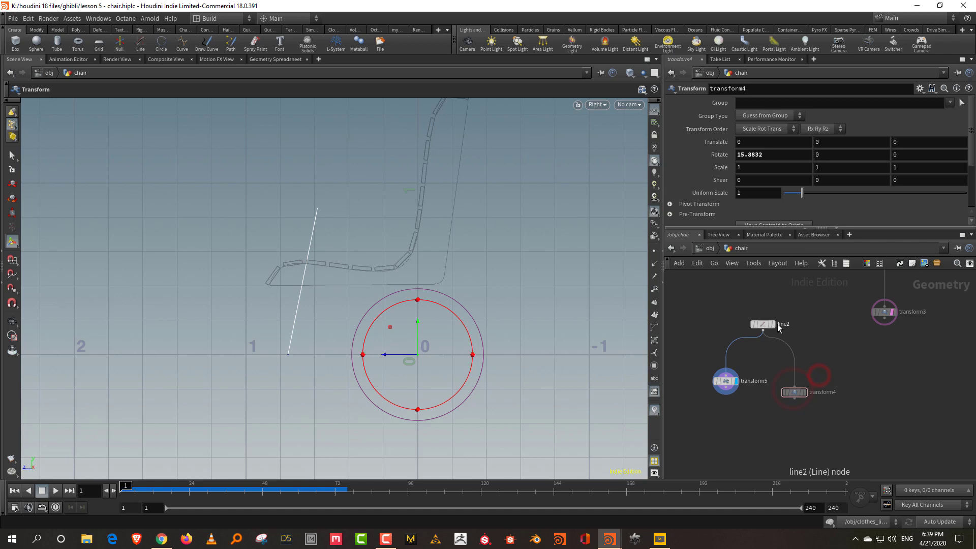
- Add a third Transform node fed by line2, display it, and rotate its line 90 degrees in X
{"action": "key", "text": "Tab"}
{"action": "mouse_move", "coordinate": [849, 287]}
{"action": "left_click", "coordinate": [764, 68]}
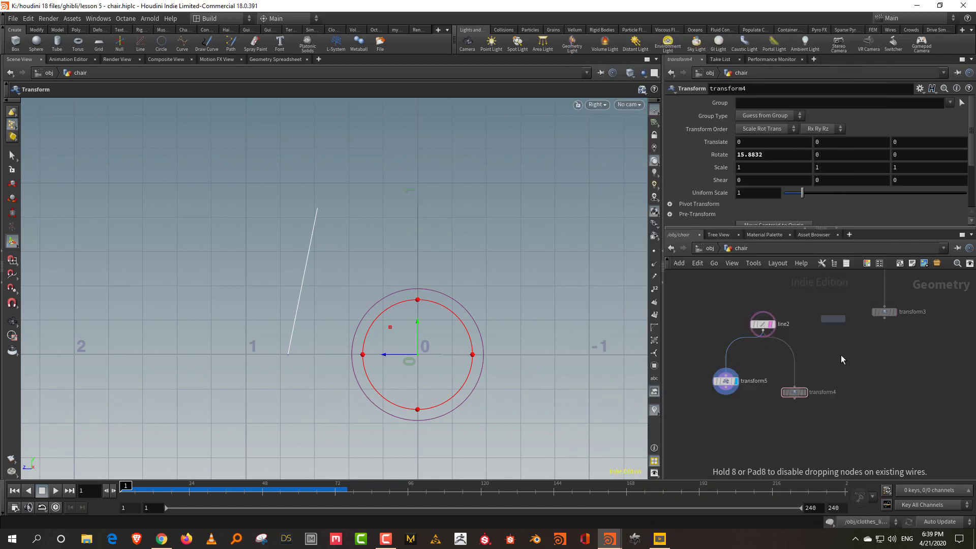
{"action": "left_click", "coordinate": [841, 359]}
{"action": "left_click_drag", "start_coordinate": [794, 340], "coordinate": [857, 385]}
{"action": "left_click", "coordinate": [867, 392]}
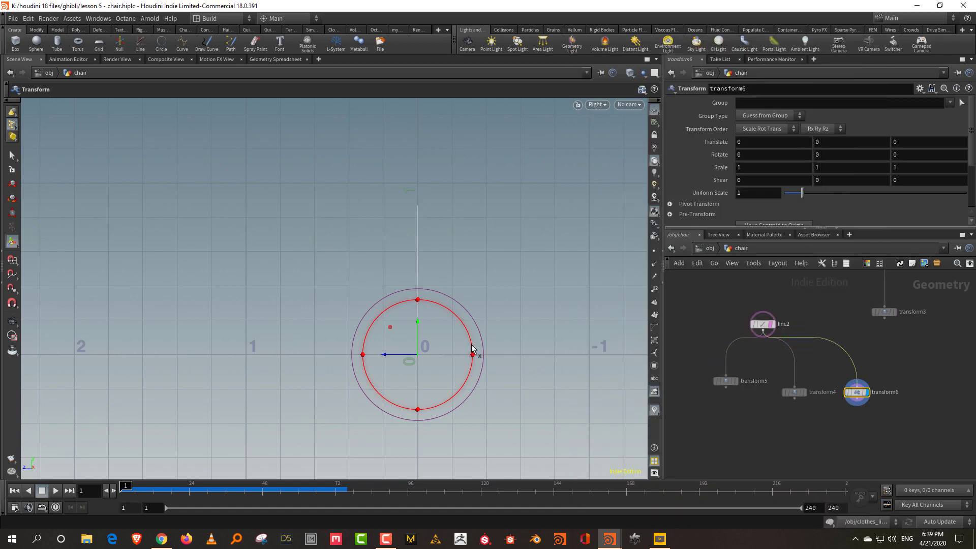
{"action": "left_click_drag", "start_coordinate": [474, 345], "coordinate": [409, 309]}
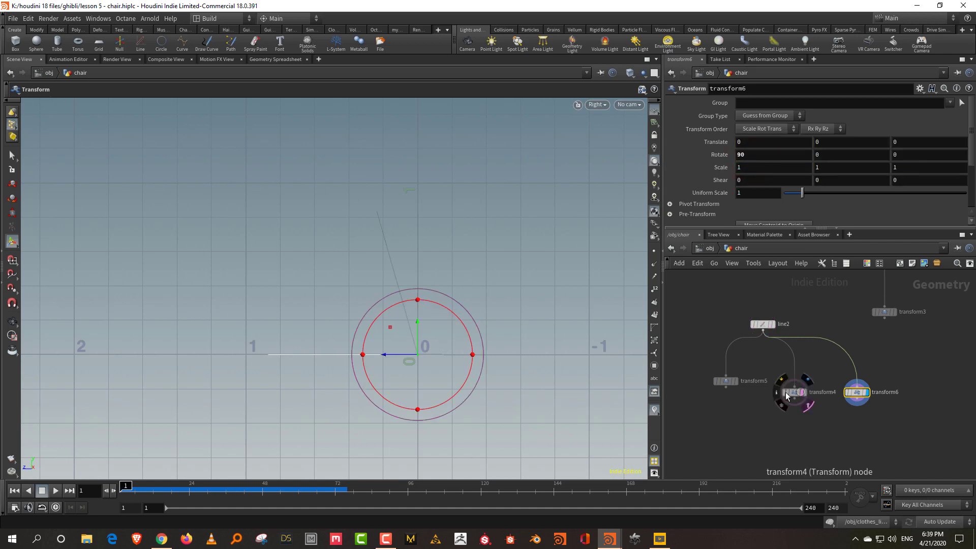
- Move the transform6 crossbar to about 0.84 in Y and -0.20 in Z, and set its uniform scale to 1.15
{"action": "left_click_drag", "start_coordinate": [416, 331], "coordinate": [418, 191]}
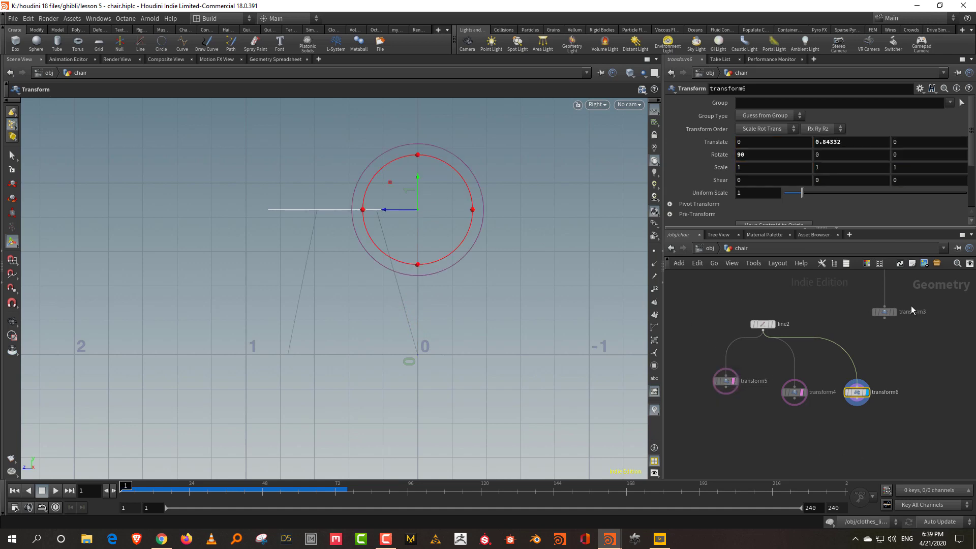
{"action": "left_click", "coordinate": [894, 312]}
{"action": "left_click_drag", "start_coordinate": [402, 209], "coordinate": [443, 206]}
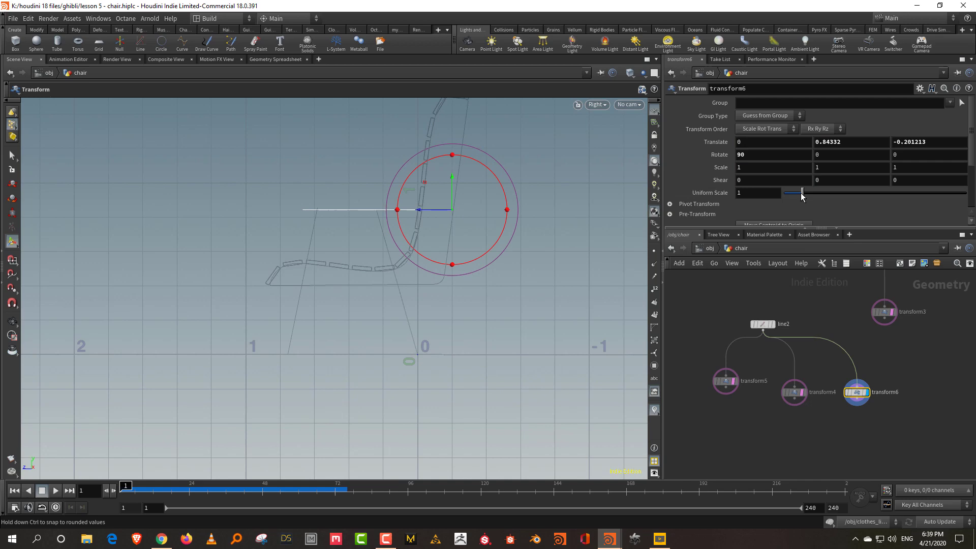
{"action": "left_click_drag", "start_coordinate": [809, 194], "coordinate": [805, 193]}
- Place a Sweep node and a Merge node below the three leg transforms
{"action": "middle_click_drag", "start_coordinate": [804, 435], "coordinate": [804, 396]}
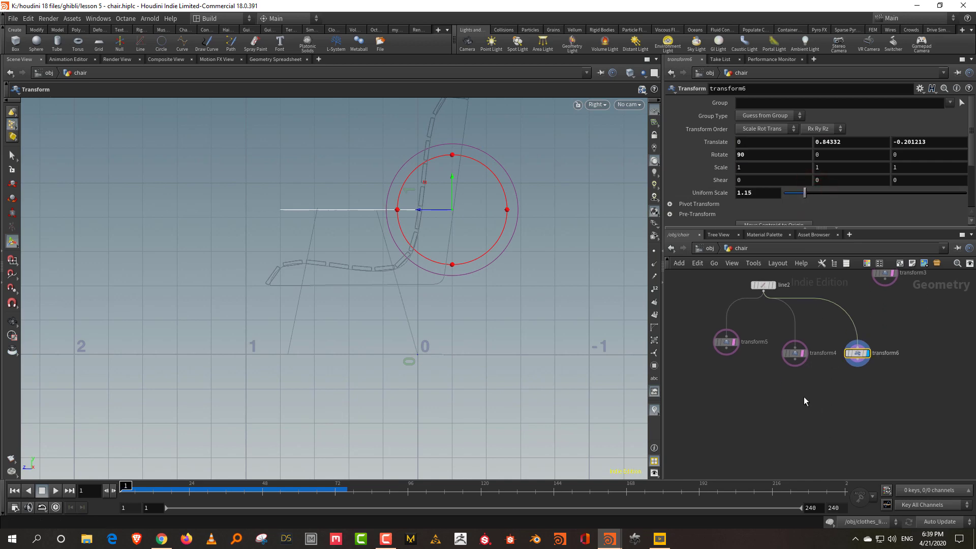
{"action": "left_click", "coordinate": [809, 411]}
{"action": "key", "text": "Tab"}
{"action": "type", "text": "sw"}
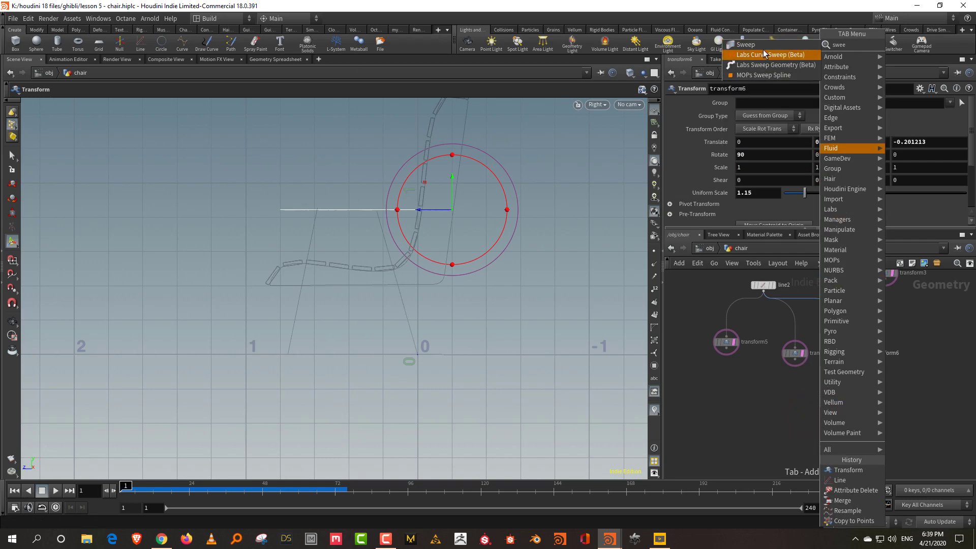
{"action": "key", "text": "Return"}
{"action": "key", "text": "Tab"}
{"action": "type", "text": "mer"}
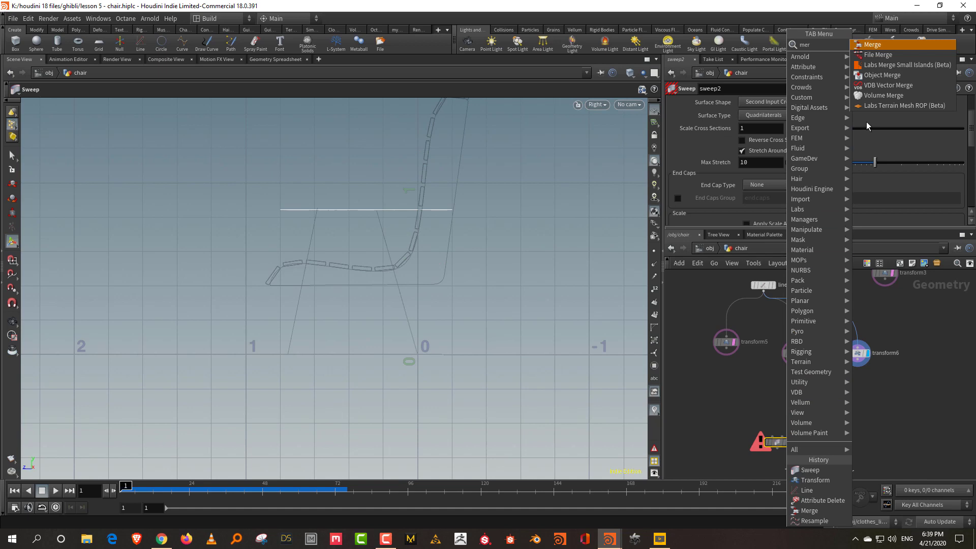
{"action": "left_click", "coordinate": [872, 44]}
{"action": "left_click", "coordinate": [768, 404]}
- Wire all three leg transforms into merge3, feed merge3 into sweep2, and display the sweep
{"action": "left_click_drag", "start_coordinate": [697, 371], "coordinate": [868, 323]}
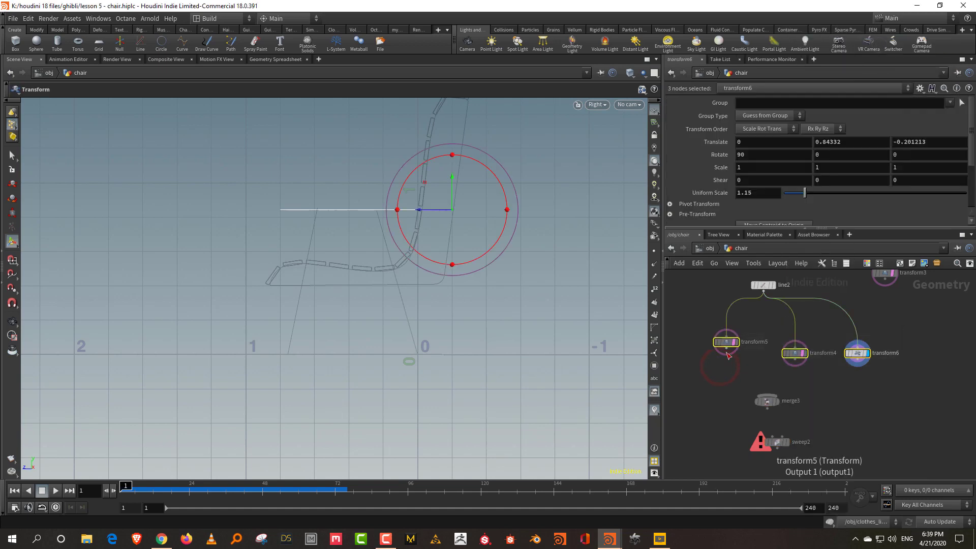
{"action": "left_click_drag", "start_coordinate": [727, 351], "coordinate": [783, 443]}
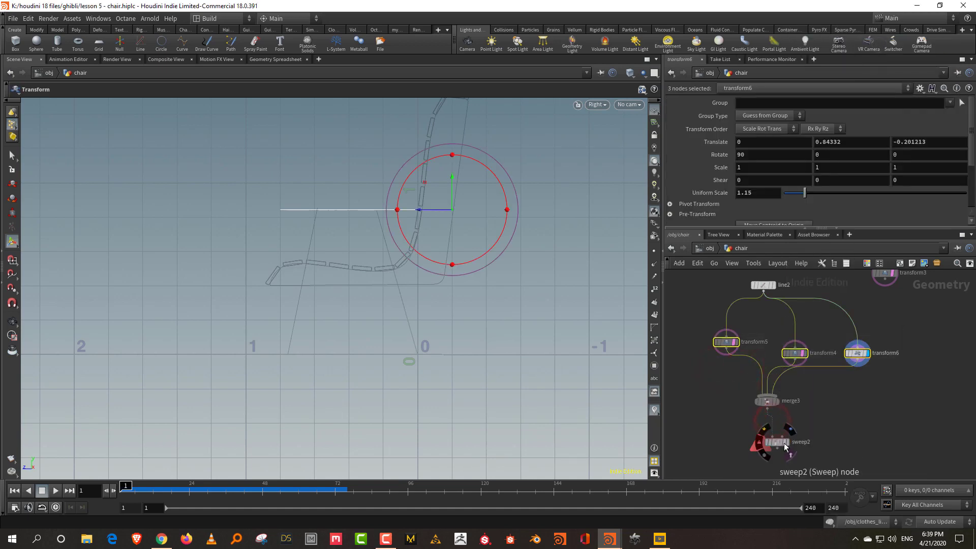
{"action": "left_click", "coordinate": [784, 443]}
{"action": "left_click", "coordinate": [787, 442]}
{"action": "left_click", "coordinate": [779, 441]}
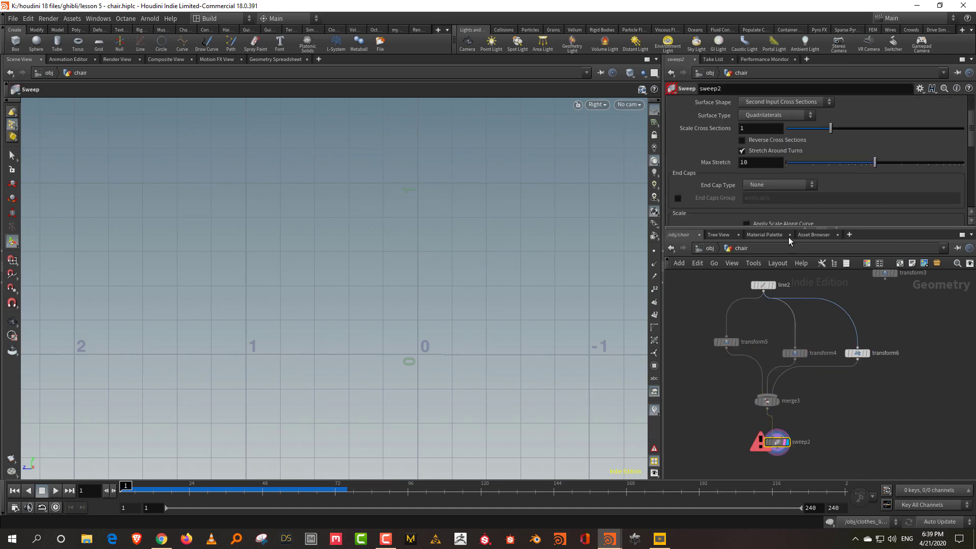
- Set sweep2's surface shape to Square Tube and its end cap type to Single Polygon
{"action": "left_click", "coordinate": [783, 114]}
{"action": "left_click", "coordinate": [836, 108]}
{"action": "left_click", "coordinate": [804, 102]}
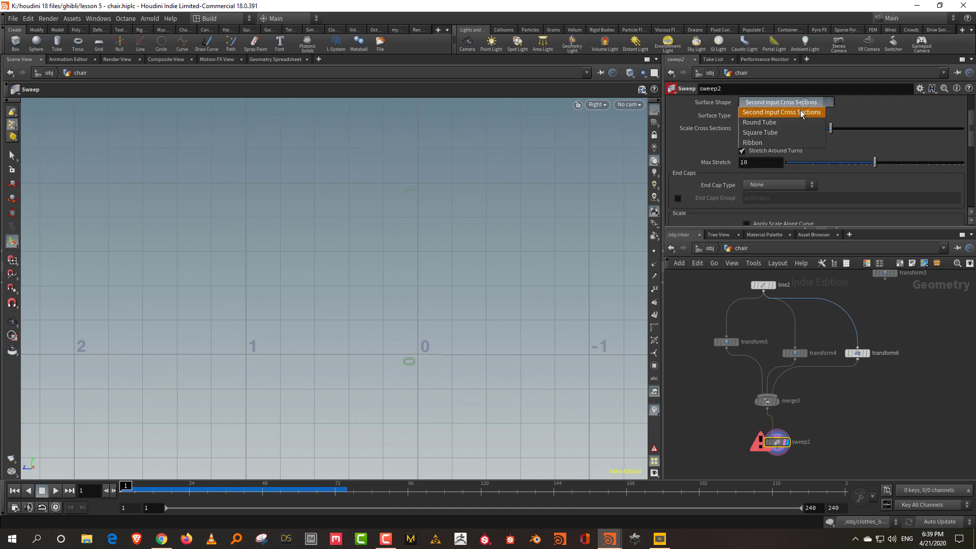
{"action": "left_click", "coordinate": [788, 132]}
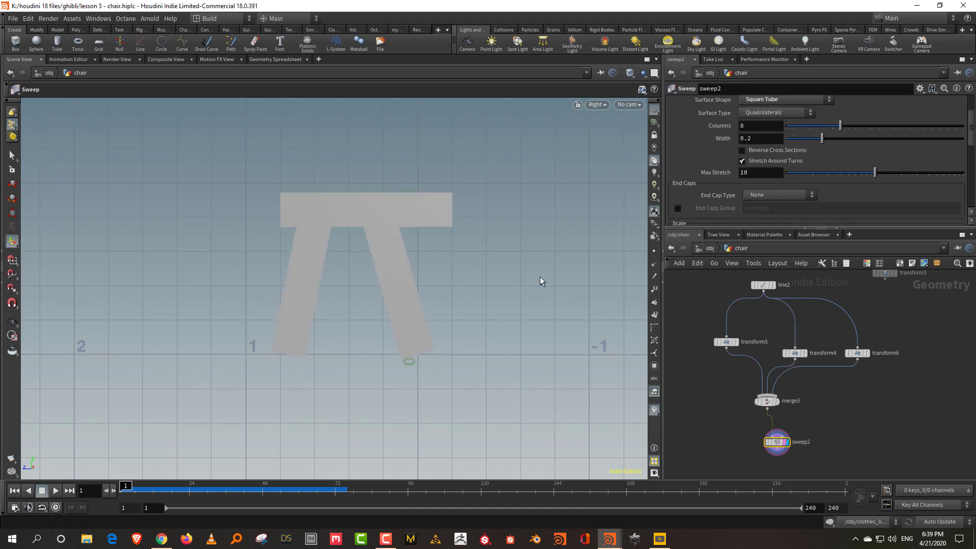
{"action": "key", "text": "space+1"}
{"action": "left_click_drag", "start_coordinate": [521, 304], "coordinate": [578, 327]}
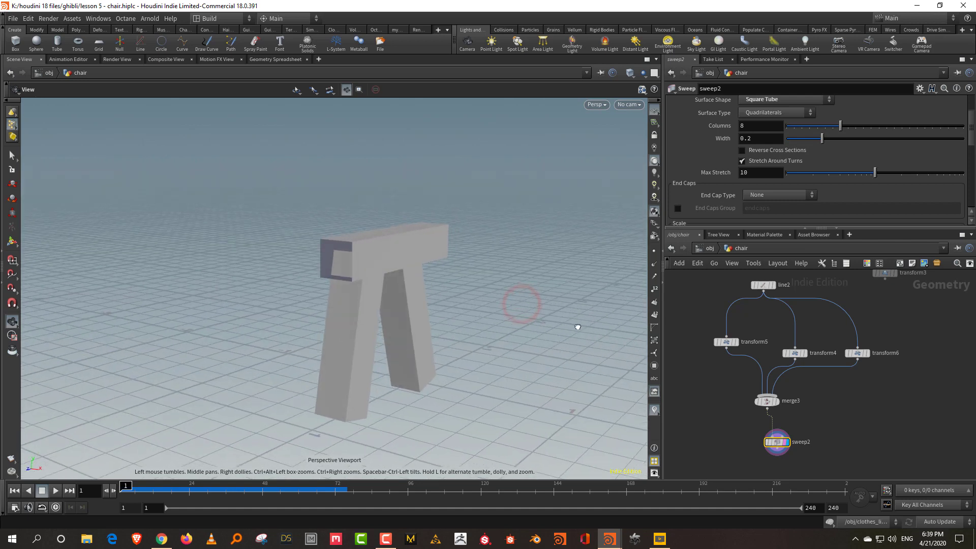
{"action": "left_click", "coordinate": [773, 196]}
{"action": "left_click", "coordinate": [776, 234]}
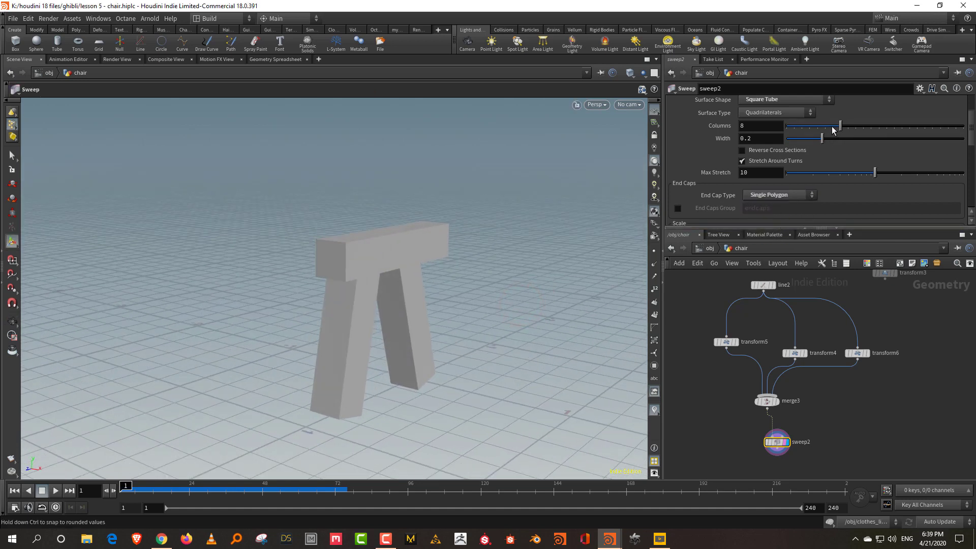
- Reduce sweep2 to 1 column with a width of 0.14, checking the edges in wireframe
{"action": "key", "text": "w"}
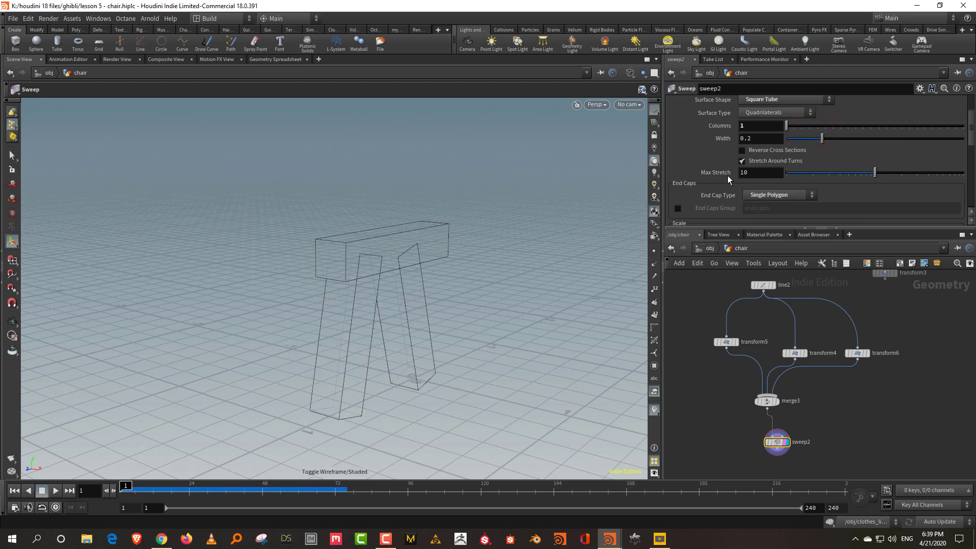
{"action": "middle_click_drag", "start_coordinate": [773, 141], "coordinate": [777, 161]}
{"action": "key", "text": "w"}
{"action": "mouse_move", "coordinate": [492, 319]}
{"action": "left_mouse_down", "text": "alt"}
{"action": "mouse_move", "coordinate": [474, 318]}
{"action": "mouse_move", "coordinate": [490, 331]}
{"action": "left_mouse_up", "text": "alt"}
- Add a Merge node that combines the swept legs from sweep2 with the chair from transform3, and display it
{"action": "middle_click_drag", "start_coordinate": [889, 281], "coordinate": [826, 310]}
{"action": "left_click_drag", "start_coordinate": [826, 310], "coordinate": [872, 467]}
{"action": "middle_click_drag", "start_coordinate": [820, 371], "coordinate": [824, 274]}
{"action": "key", "text": "Tab"}
{"action": "type", "text": "mer"}
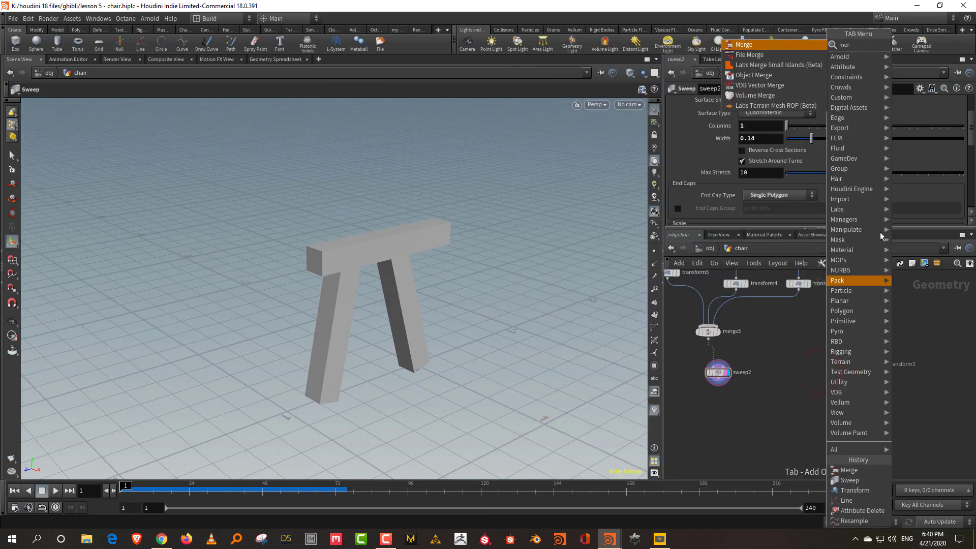
{"action": "left_click", "coordinate": [792, 43]}
{"action": "left_click", "coordinate": [797, 425]}
{"action": "left_click_drag", "start_coordinate": [718, 379], "coordinate": [794, 418]}
{"action": "left_click", "coordinate": [796, 417]}
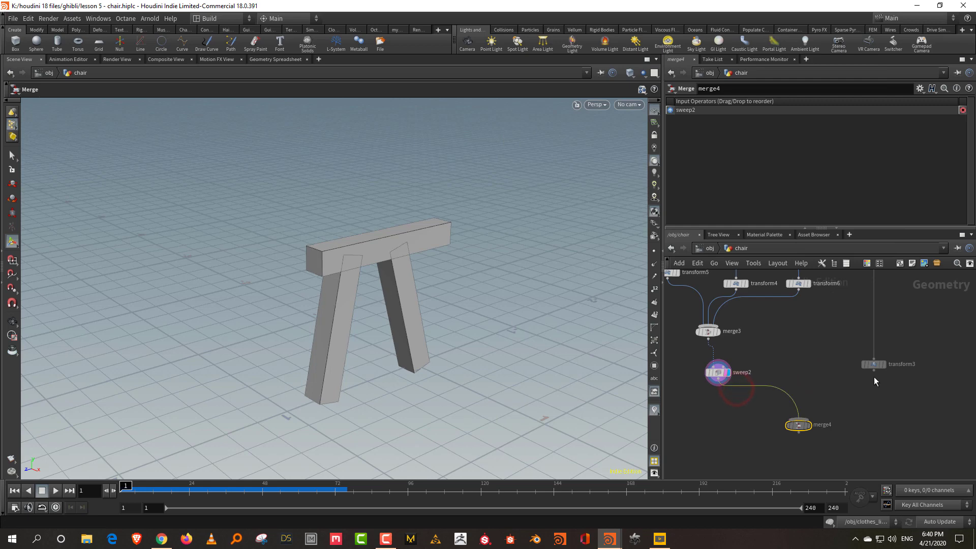
{"action": "left_click", "coordinate": [874, 369]}
{"action": "left_click", "coordinate": [801, 419]}
{"action": "left_click", "coordinate": [813, 427]}
{"action": "middle_click_drag", "start_coordinate": [782, 335], "coordinate": [844, 419]}
- Branch line1's output down to a new Null node placed beside the leg network
{"action": "mouse_move", "coordinate": [503, 300]}
{"action": "left_mouse_down", "text": "alt"}
{"action": "mouse_move", "coordinate": [551, 303]}
{"action": "mouse_move", "coordinate": [549, 330]}
{"action": "left_mouse_up", "text": "alt"}
{"action": "middle_click_drag", "start_coordinate": [875, 296], "coordinate": [869, 368]}
{"action": "mouse_move", "coordinate": [853, 308]}
{"action": "middle_mouse_down"}
{"action": "mouse_move", "coordinate": [836, 418]}
{"action": "mouse_move", "coordinate": [847, 410]}
{"action": "middle_mouse_up"}
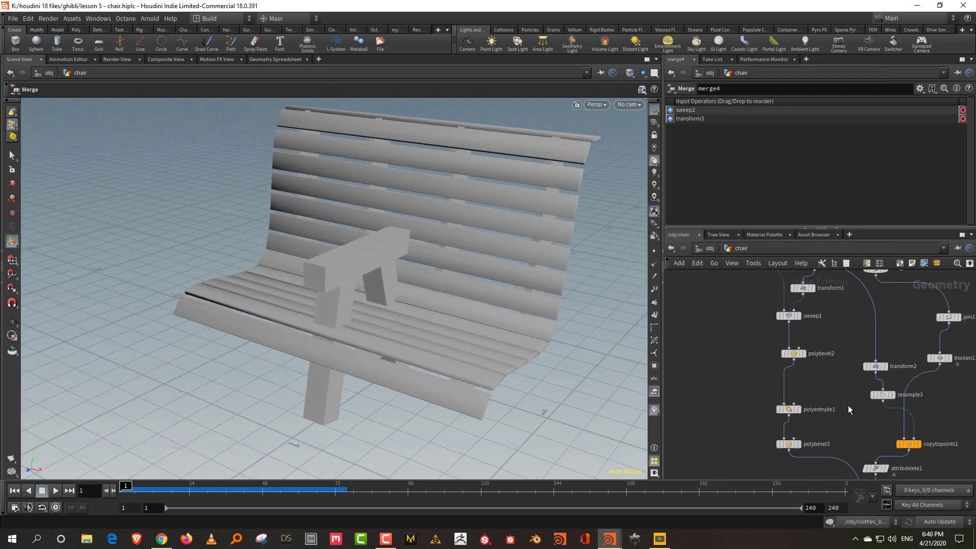
{"action": "middle_click_drag", "start_coordinate": [848, 375], "coordinate": [840, 319]}
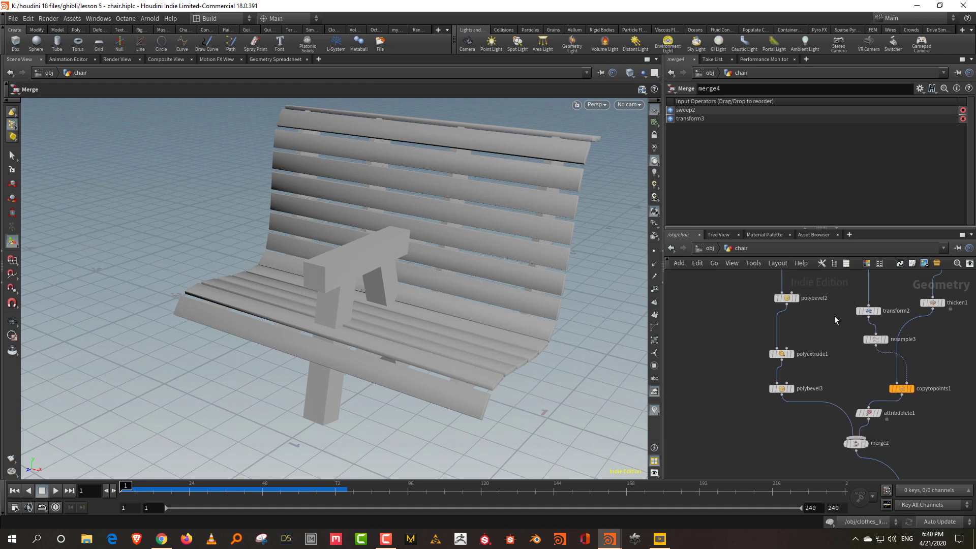
{"action": "middle_click_drag", "start_coordinate": [835, 277], "coordinate": [864, 406]}
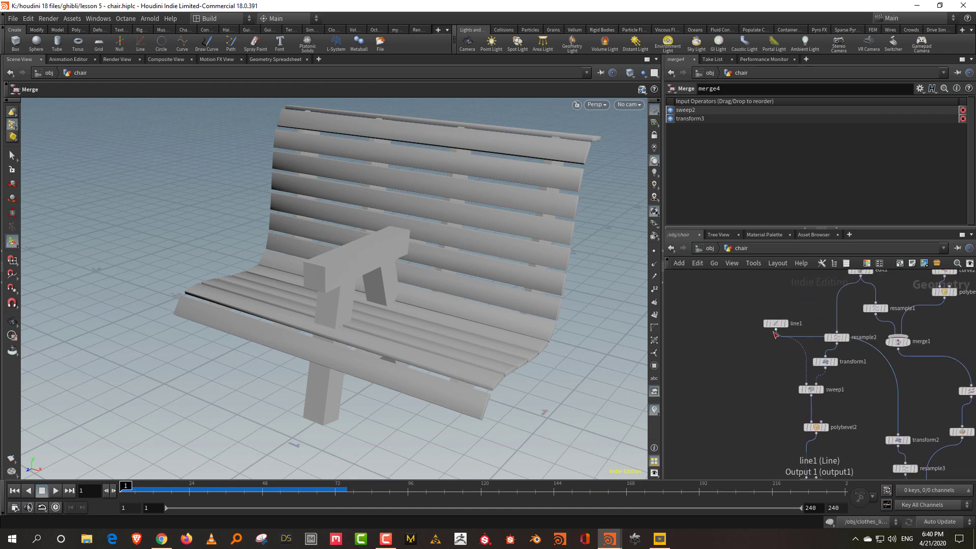
{"action": "left_click", "coordinate": [775, 331]}
{"action": "middle_click_drag", "start_coordinate": [760, 438], "coordinate": [772, 287]}
{"action": "middle_click_drag", "start_coordinate": [727, 457], "coordinate": [749, 290]}
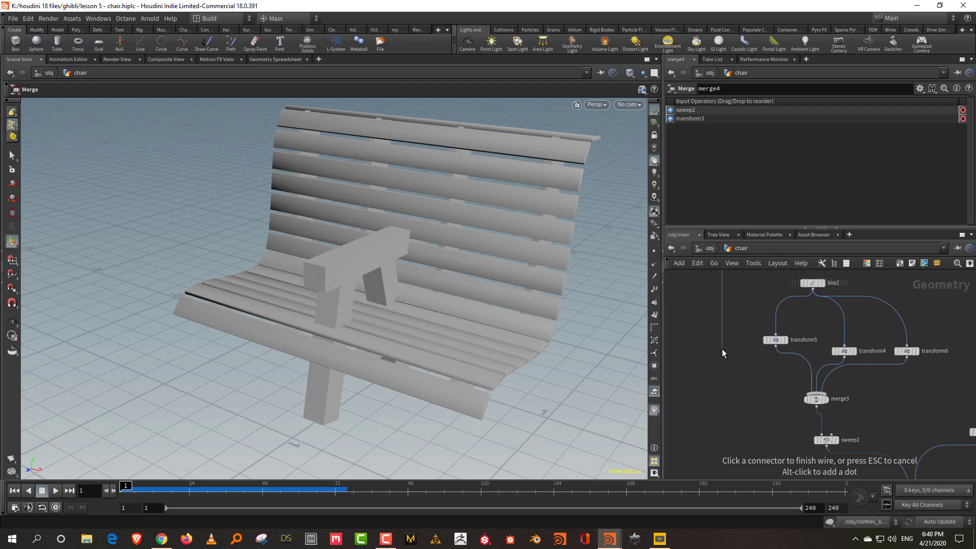
{"action": "key", "text": "Tab"}
{"action": "type", "text": "null"}
{"action": "left_click", "coordinate": [795, 43]}
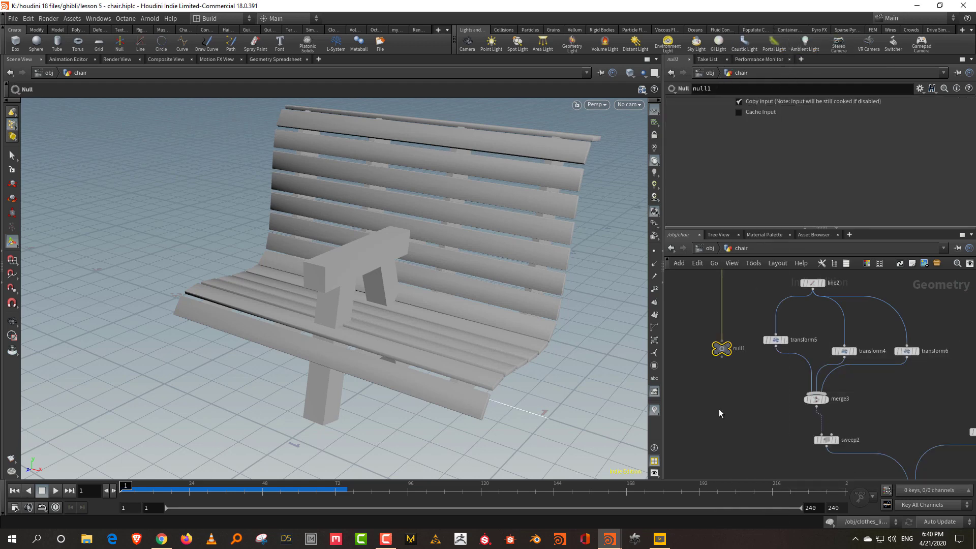
- Add a Copy to Points node that copies sweep2's legs onto null1's points, and display it
{"action": "key", "text": "Tab"}
{"action": "type", "text": "cop"}
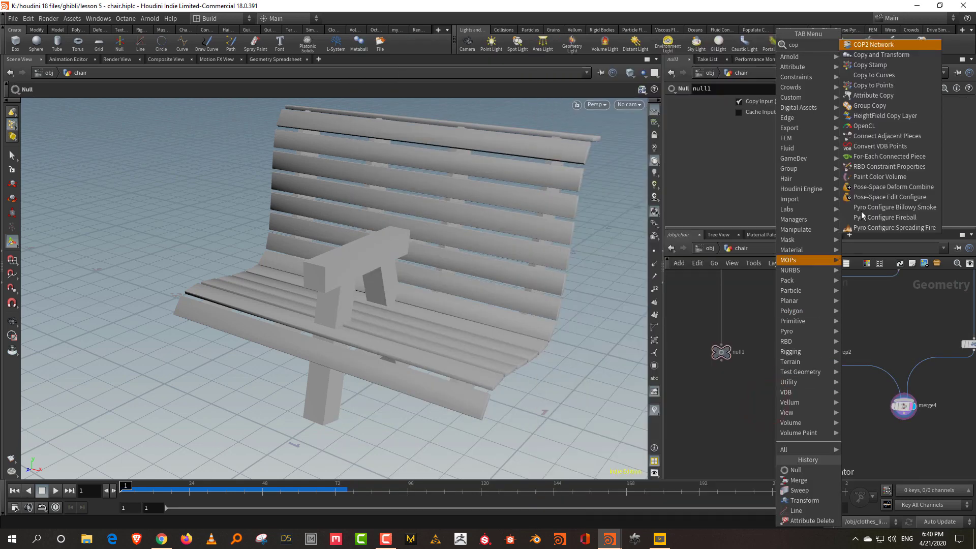
{"action": "left_click", "coordinate": [878, 85]}
{"action": "left_click", "coordinate": [764, 424]}
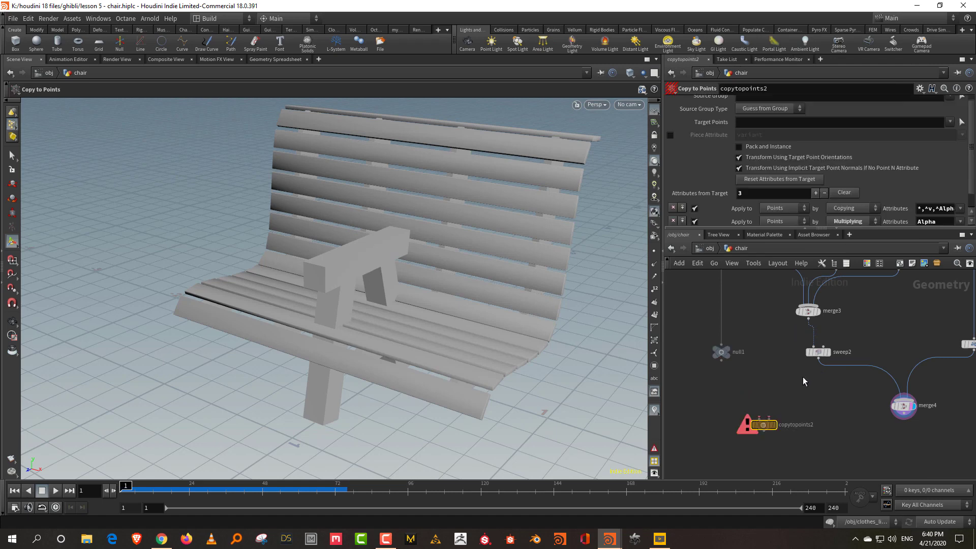
{"action": "left_click_drag", "start_coordinate": [819, 362], "coordinate": [749, 392]}
{"action": "left_click_drag", "start_coordinate": [720, 360], "coordinate": [768, 417]}
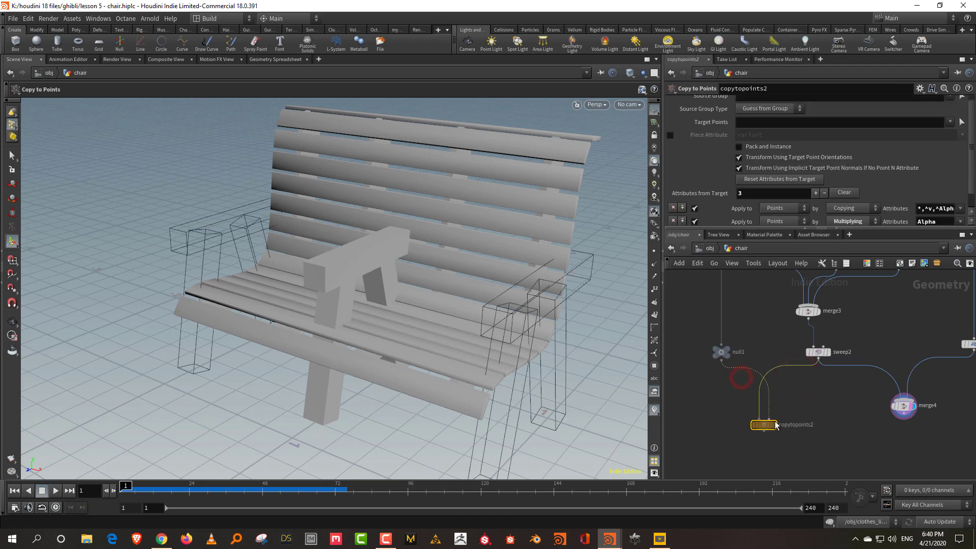
{"action": "left_click", "coordinate": [774, 430]}
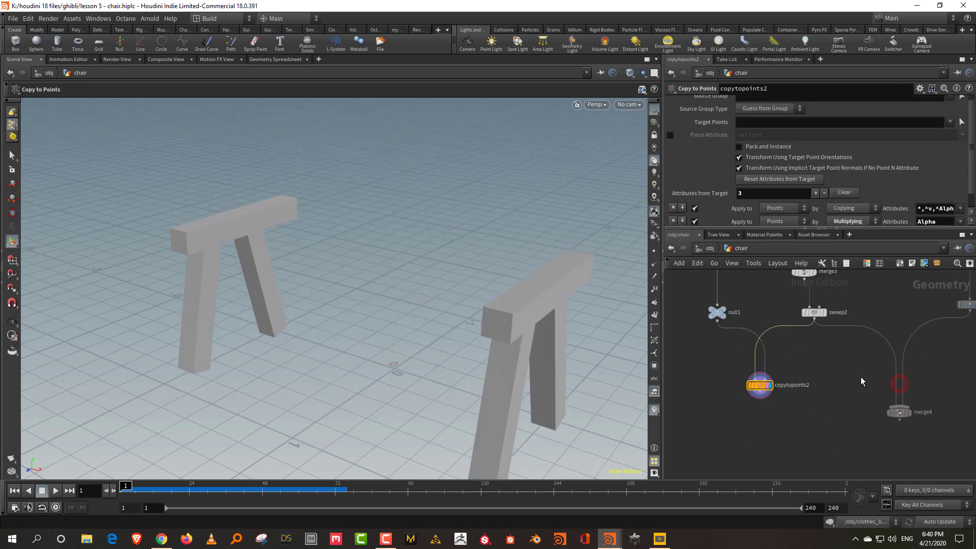
- Replace sweep2's direct connection to merge4 with the output of copytopoints2, and display merge4
{"action": "key", "text": "y"}
{"action": "left_click_drag", "start_coordinate": [865, 364], "coordinate": [886, 311]}
{"action": "left_click_drag", "start_coordinate": [760, 392], "coordinate": [900, 406]}
{"action": "left_click", "coordinate": [910, 423]}
{"action": "left_click", "coordinate": [909, 413]}
{"action": "left_click_drag", "start_coordinate": [474, 315], "coordinate": [599, 326]}
- Insert a Transform node between null1 and copytopoints2 with a uniform scale of 1.06 to spread the leg frames apart
{"action": "key", "text": "Tab"}
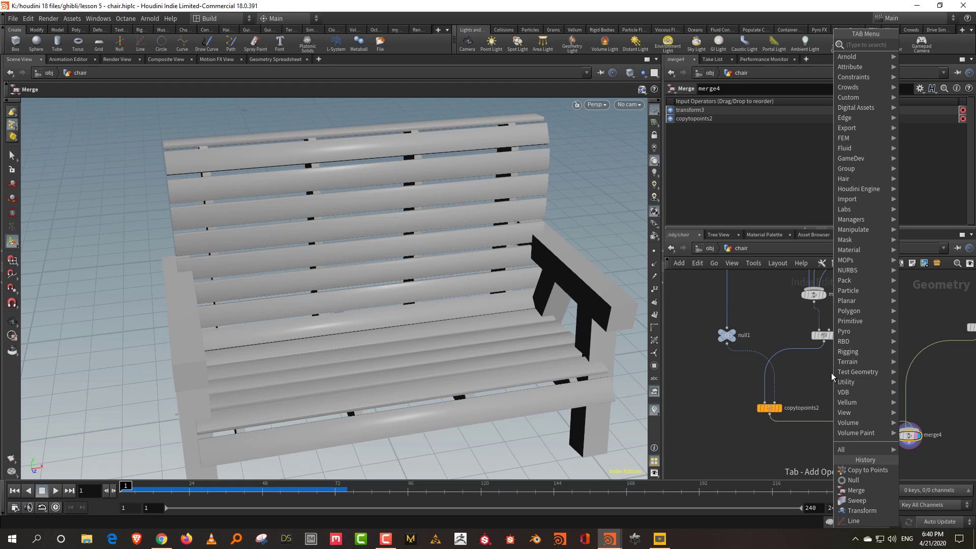
{"action": "type", "text": "tr"}
{"action": "left_click", "coordinate": [749, 64]}
{"action": "left_click", "coordinate": [753, 362]}
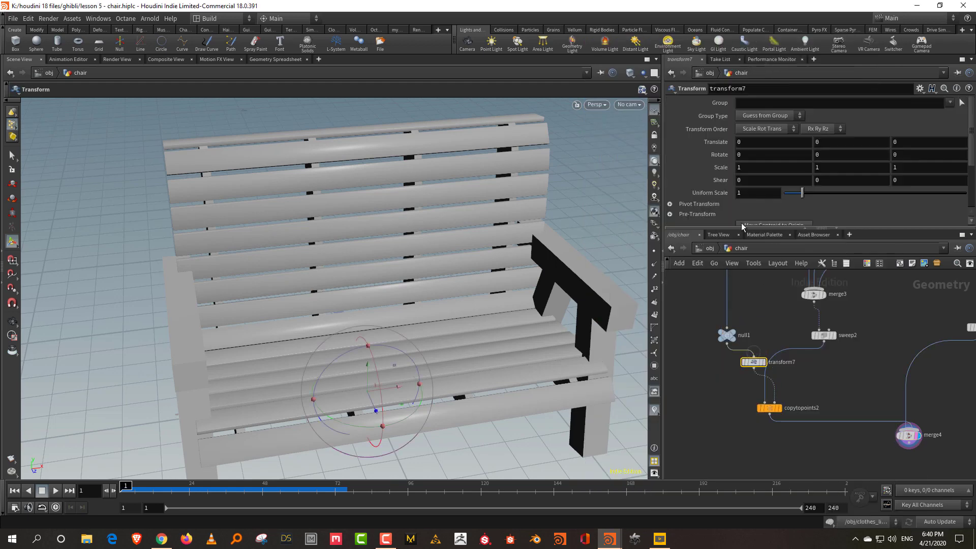
{"action": "middle_click_drag", "start_coordinate": [748, 193], "coordinate": [781, 206]}
{"action": "left_click_drag", "start_coordinate": [600, 310], "coordinate": [451, 327], "text": "alt"}
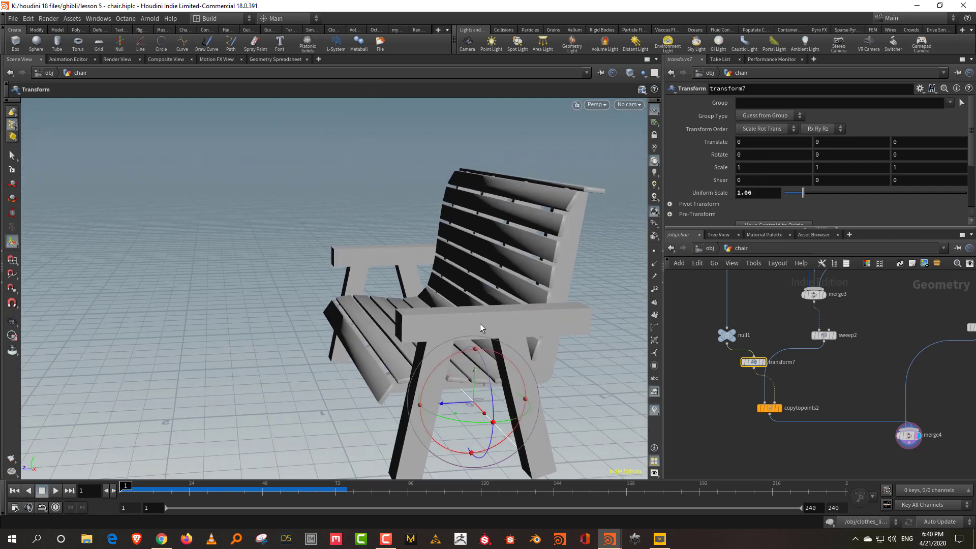
{"action": "left_click_drag", "start_coordinate": [759, 361], "coordinate": [739, 366]}
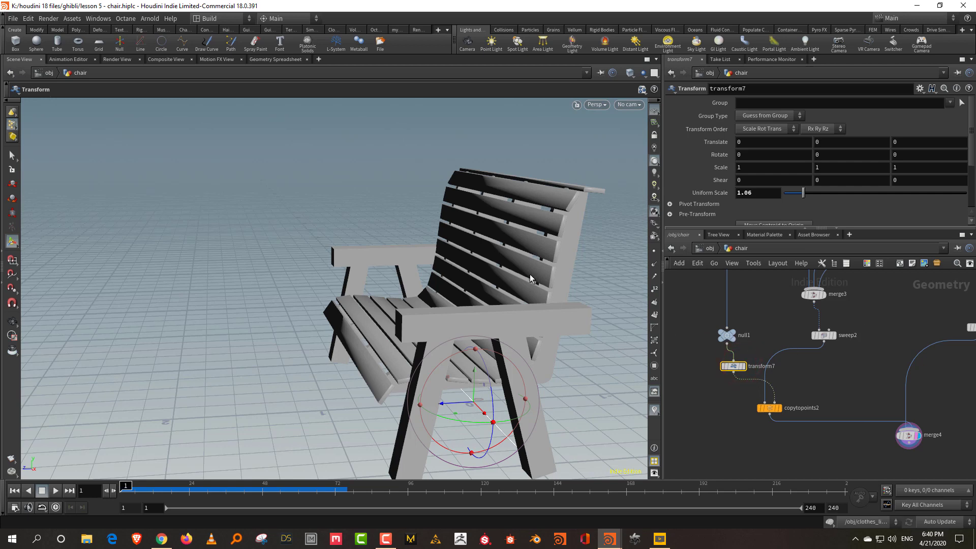
- Duplicate polybevel3 and place the copy beside the leg network
{"action": "left_click_drag", "start_coordinate": [529, 278], "coordinate": [540, 310], "text": "alt"}
{"action": "middle_click_drag", "start_coordinate": [871, 310], "coordinate": [851, 460]}
{"action": "middle_click_drag", "start_coordinate": [859, 289], "coordinate": [812, 331]}
{"action": "left_click", "coordinate": [803, 398]}
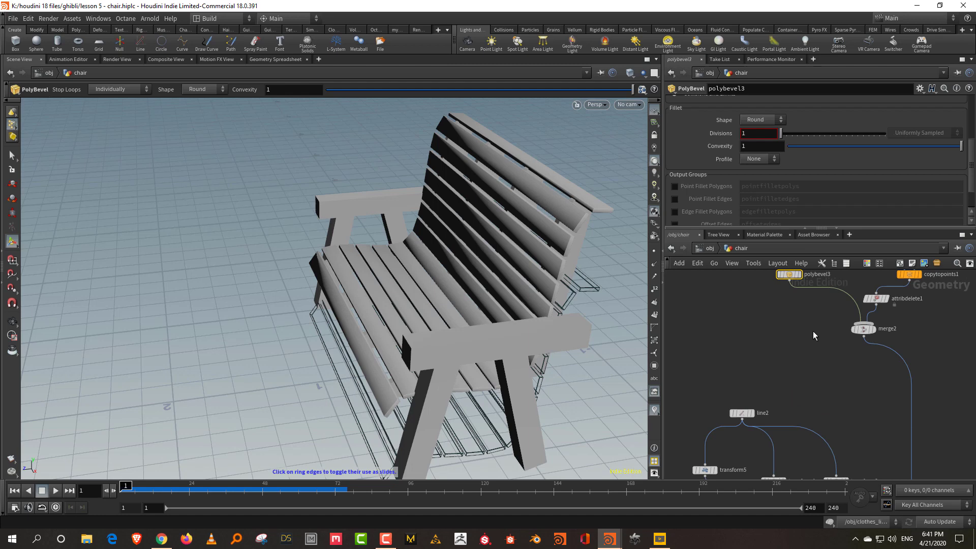
{"action": "key", "text": "ctrl+c"}
{"action": "key", "text": "ctrl+v"}
{"action": "middle_click_drag", "start_coordinate": [839, 377], "coordinate": [846, 306]}
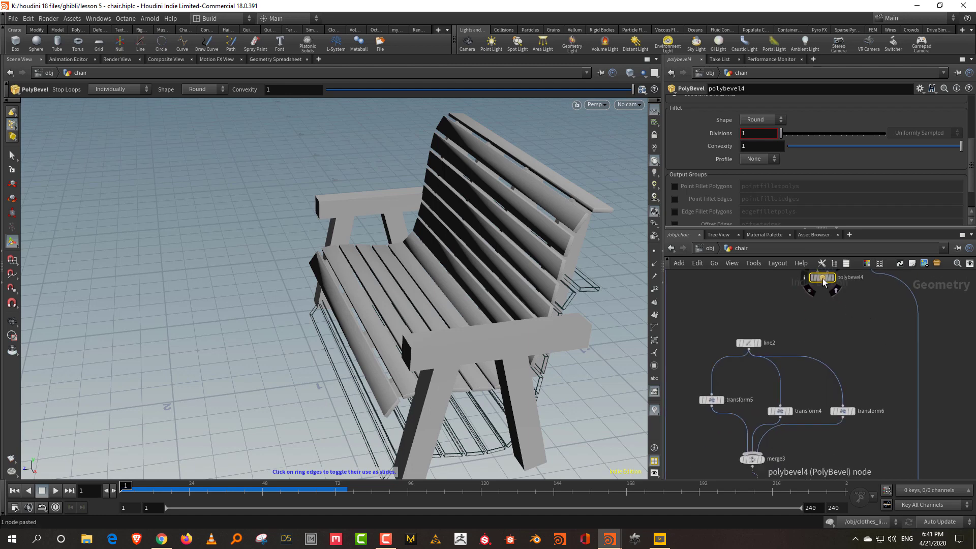
{"action": "left_click_drag", "start_coordinate": [822, 279], "coordinate": [884, 391]}
{"action": "middle_click_drag", "start_coordinate": [772, 427], "coordinate": [773, 346]}
{"action": "left_click_drag", "start_coordinate": [779, 328], "coordinate": [768, 321]}
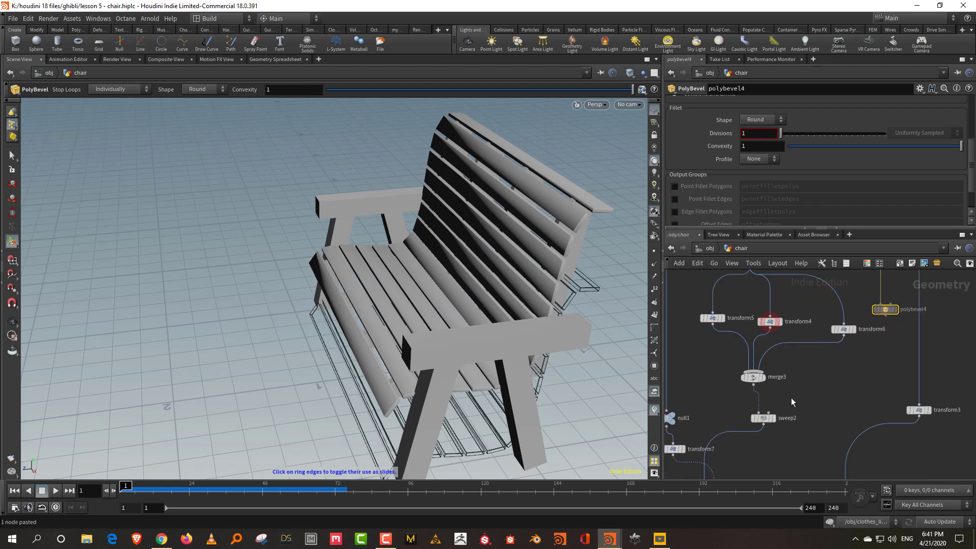
- Duplicate sweep2, feed the copy from transform6 instead of merge3, and set sweep2's width to 0.12
{"action": "left_click", "coordinate": [764, 418]}
{"action": "key", "text": "ctrl+c"}
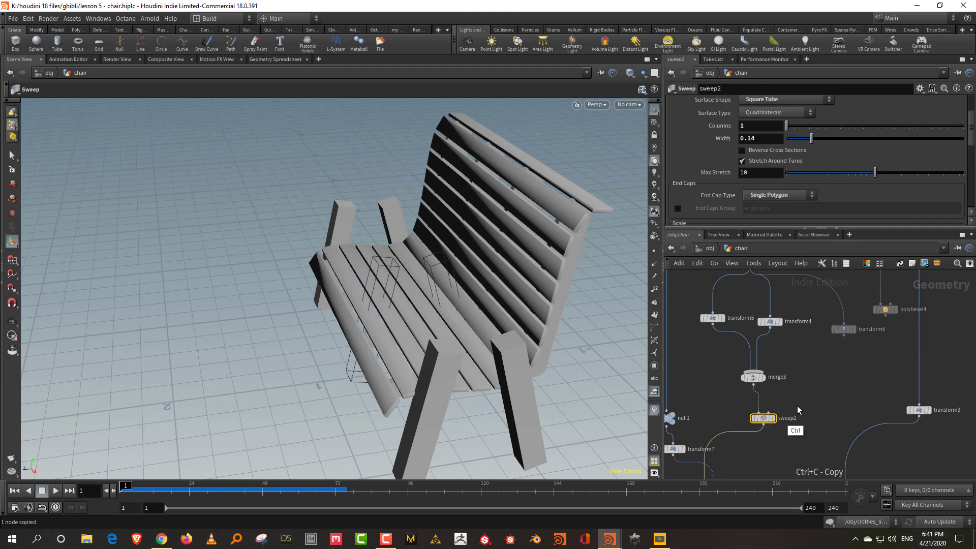
{"action": "key", "text": "ctrl+v"}
{"action": "left_click_drag", "start_coordinate": [843, 334], "coordinate": [795, 400]}
{"action": "middle_click_drag", "start_coordinate": [764, 137], "coordinate": [745, 164]}
{"action": "left_click_drag", "start_coordinate": [797, 404], "coordinate": [808, 423]}
{"action": "middle_click_drag", "start_coordinate": [782, 474], "coordinate": [788, 383]}
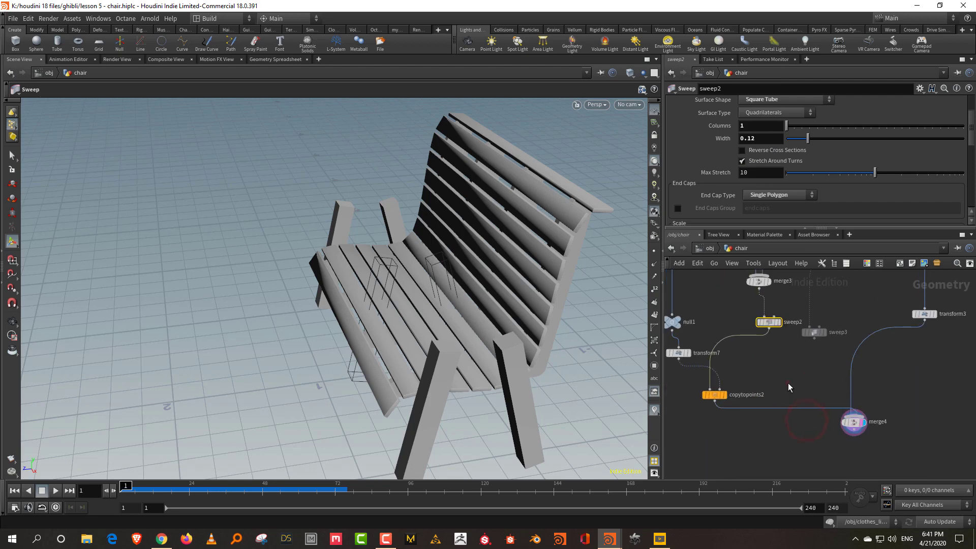
- Insert a Merge node between sweep2 and copytopoints2 and connect sweep3 to it so legs and armrest combine
{"action": "key", "text": "Tab"}
{"action": "left_click", "coordinate": [901, 57]}
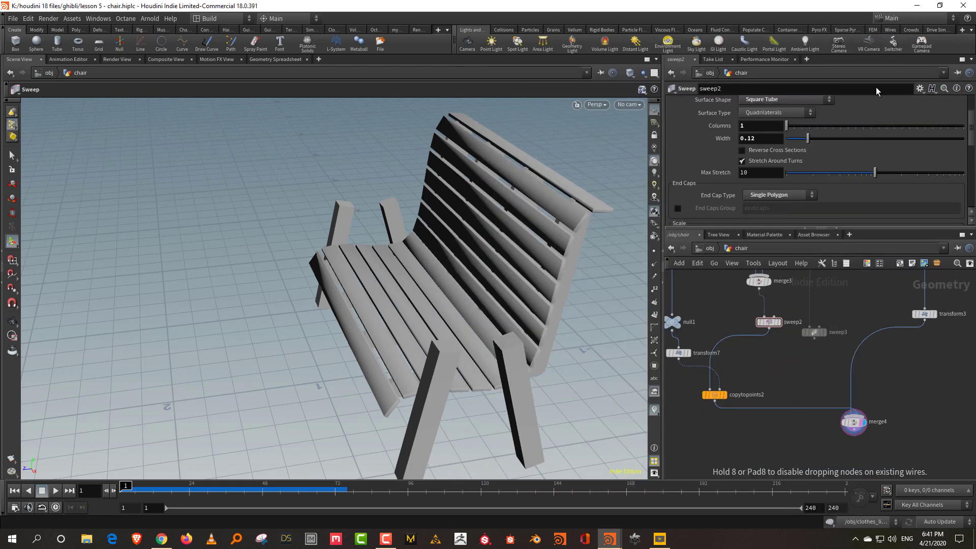
{"action": "left_click", "coordinate": [732, 348]}
{"action": "left_click_drag", "start_coordinate": [732, 349], "coordinate": [765, 367]}
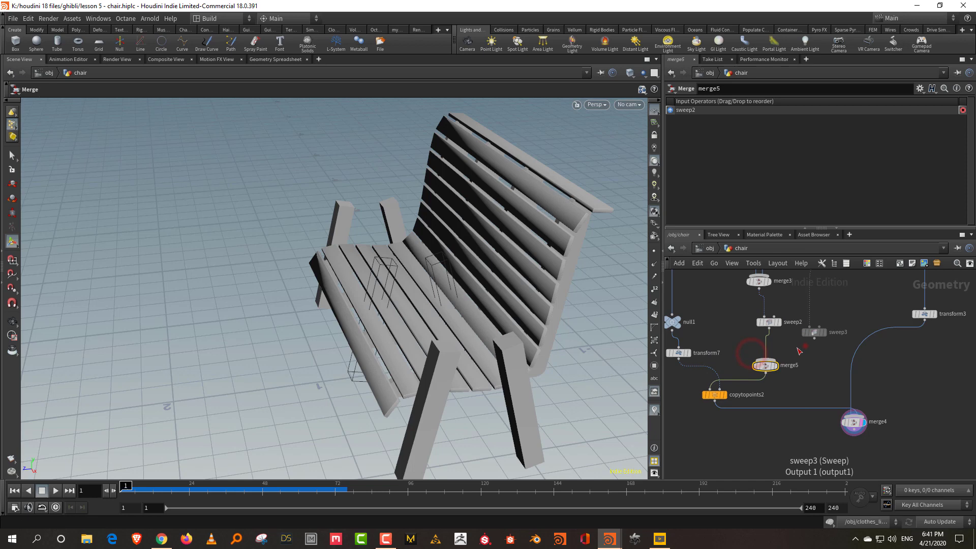
{"action": "left_click_drag", "start_coordinate": [813, 339], "coordinate": [772, 365]}
{"action": "middle_click_drag", "start_coordinate": [866, 410], "coordinate": [859, 475]}
{"action": "left_click", "coordinate": [863, 381]}
- Insert polybevel4 between merge5 and copytopoints2 to bevel the legs and armrests
{"action": "middle_click_drag", "start_coordinate": [854, 310], "coordinate": [829, 391]}
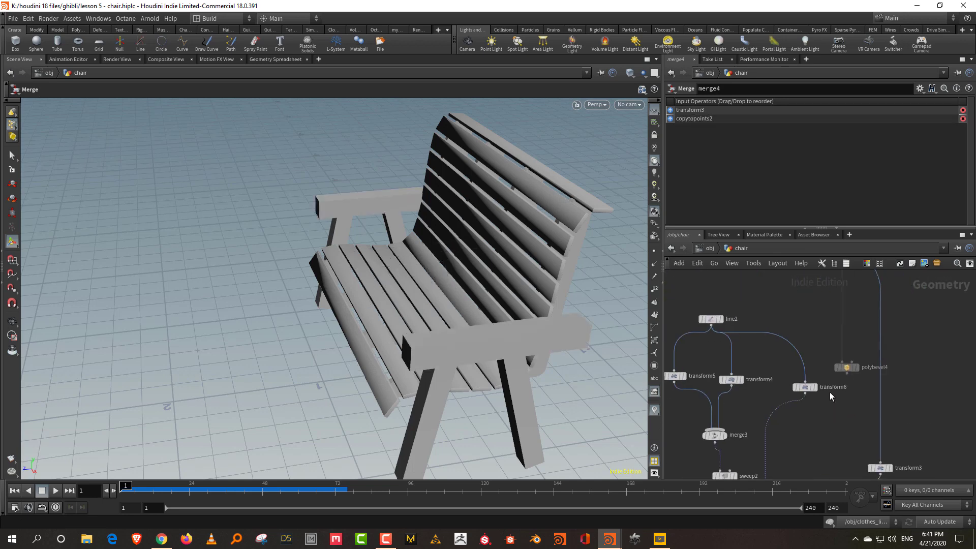
{"action": "left_click", "coordinate": [855, 381]}
{"action": "left_click_drag", "start_coordinate": [850, 365], "coordinate": [830, 443]}
{"action": "middle_click_drag", "start_coordinate": [820, 400], "coordinate": [879, 210]}
{"action": "middle_click_drag", "start_coordinate": [836, 327], "coordinate": [821, 380]}
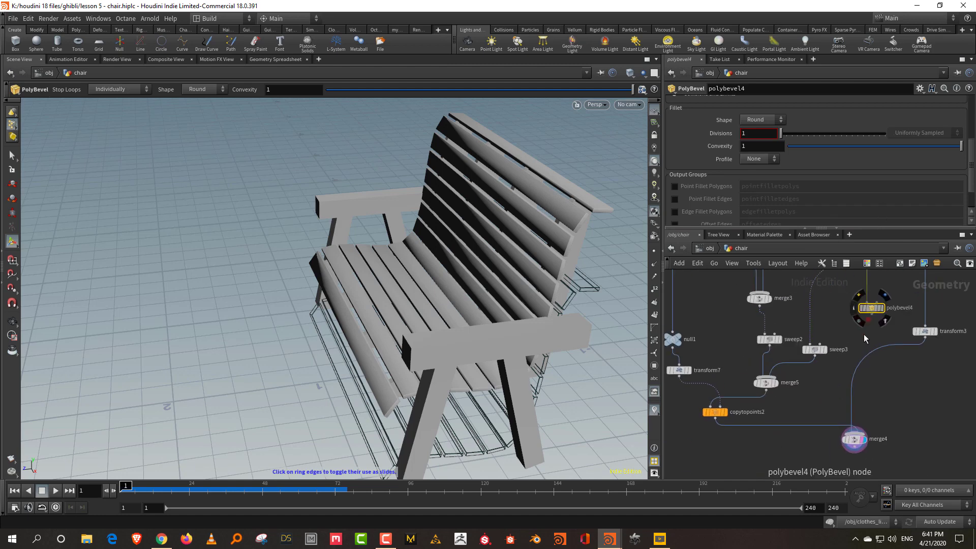
{"action": "left_click_drag", "start_coordinate": [872, 310], "coordinate": [758, 411]}
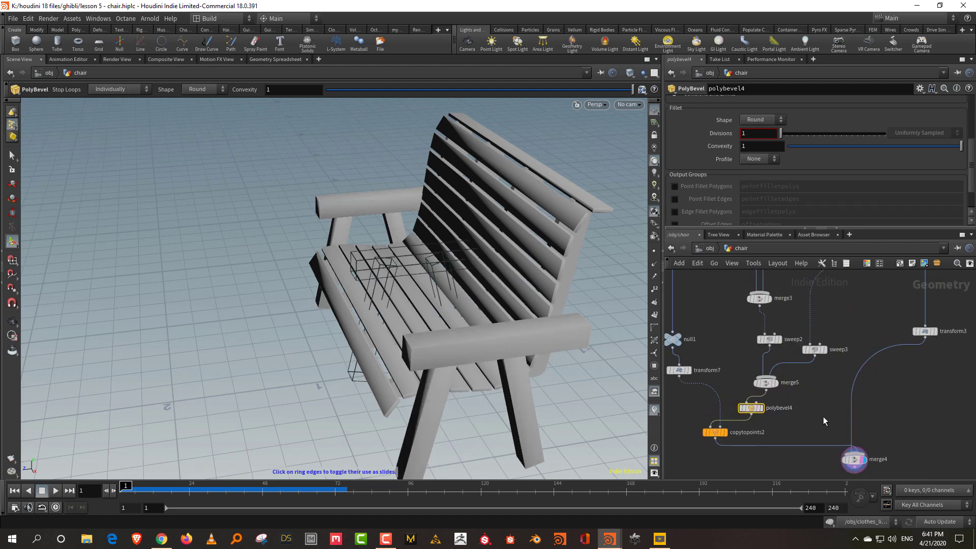
- Add a Normal node fed by merge4 and display it
{"action": "key", "text": "Tab"}
{"action": "type", "text": "n"}
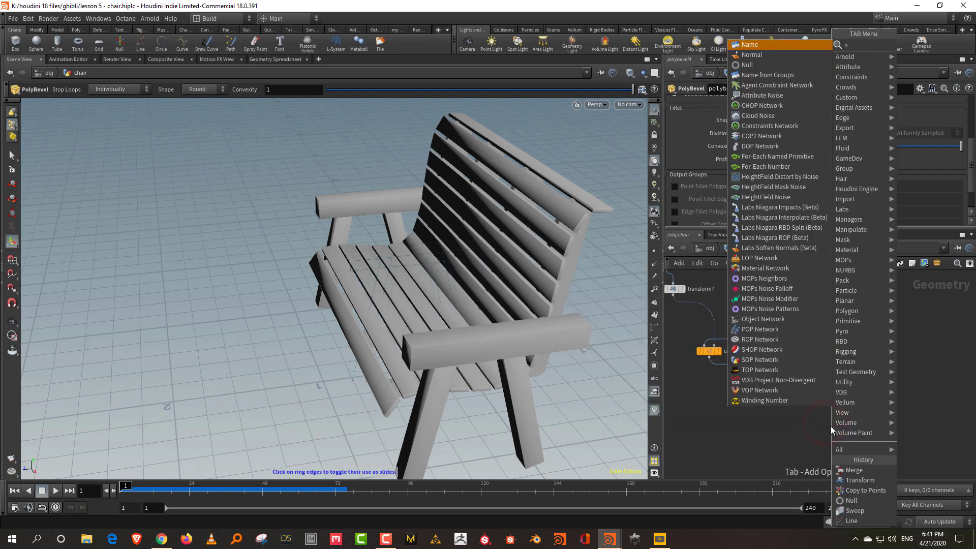
{"action": "type", "text": "ormal"}
{"action": "key", "text": "Return"}
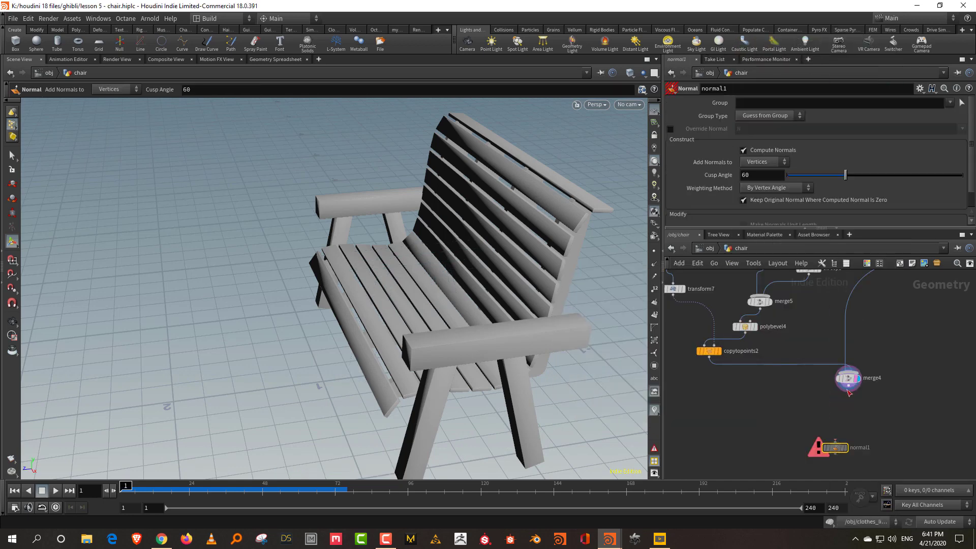
{"action": "left_click_drag", "start_coordinate": [848, 390], "coordinate": [834, 441]}
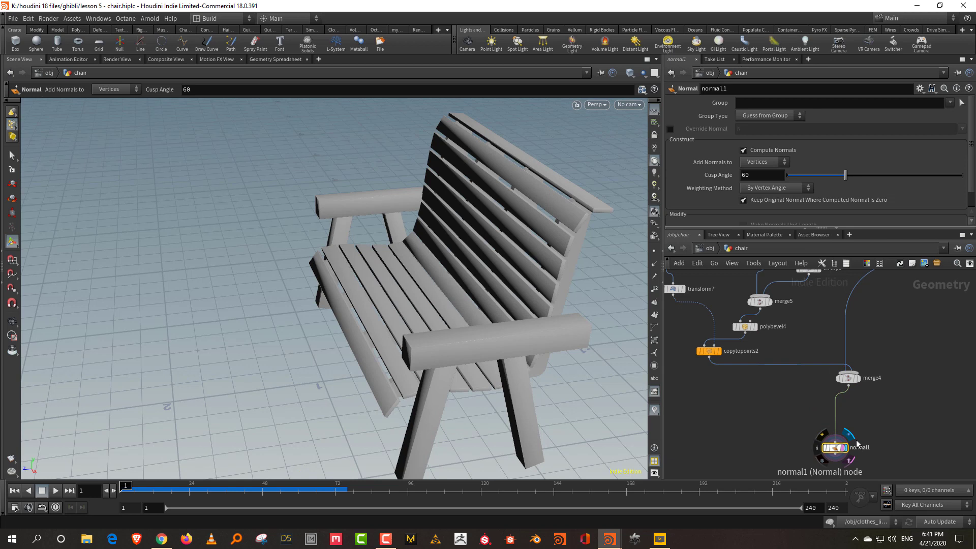
- Set normal1's weighting method to By Face Area and its cusp angle to 49.5
{"action": "left_click", "coordinate": [776, 188]}
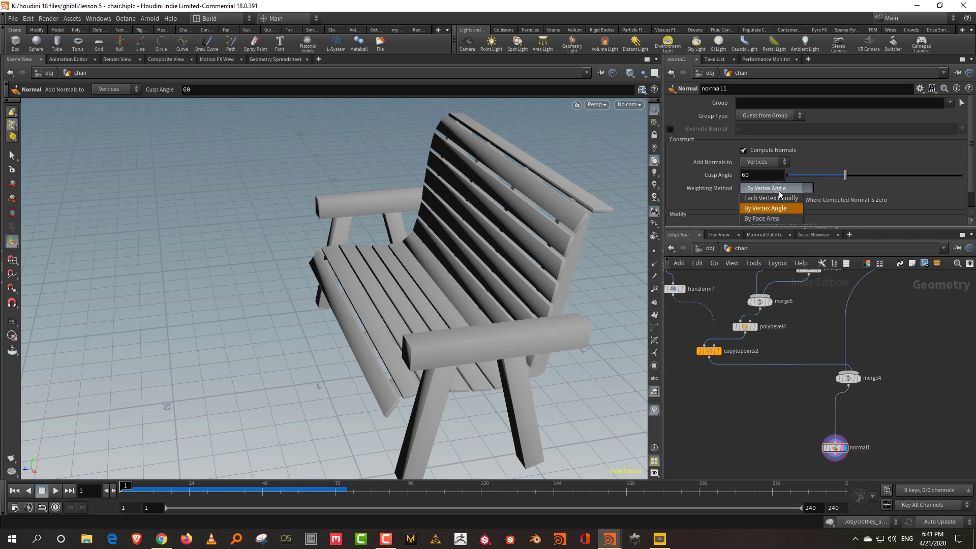
{"action": "left_click", "coordinate": [781, 218]}
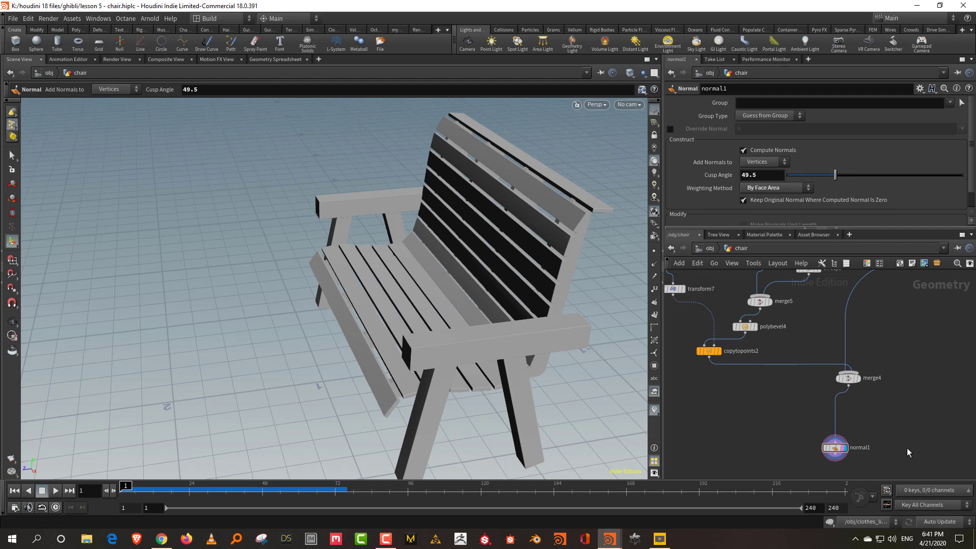
{"action": "middle_click_drag", "start_coordinate": [907, 452], "coordinate": [905, 416]}
{"action": "left_click_drag", "start_coordinate": [533, 377], "coordinate": [596, 343], "text": "alt"}
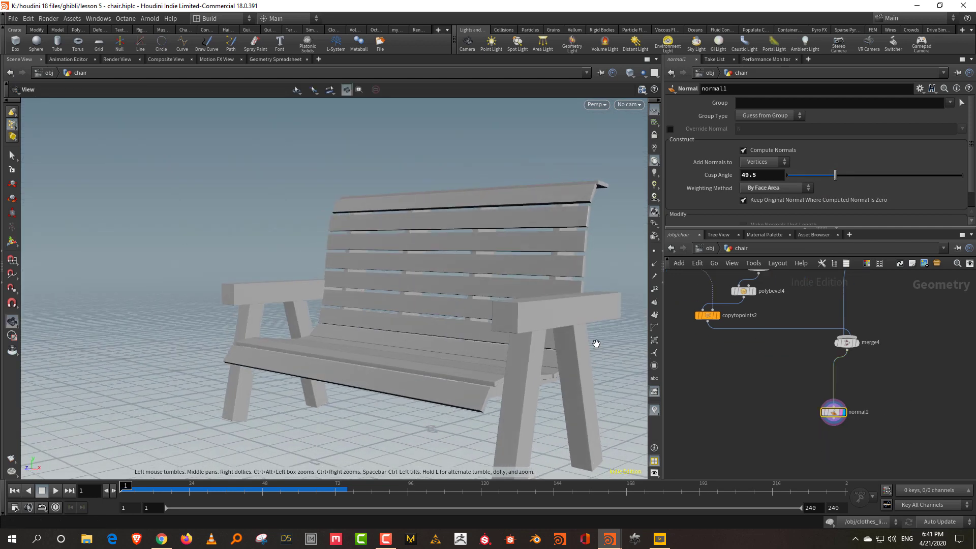
{"action": "key", "text": "Return"}
- Return to the object level and set the chair's uniform scale to 0.101
{"action": "left_click", "coordinate": [710, 249]}
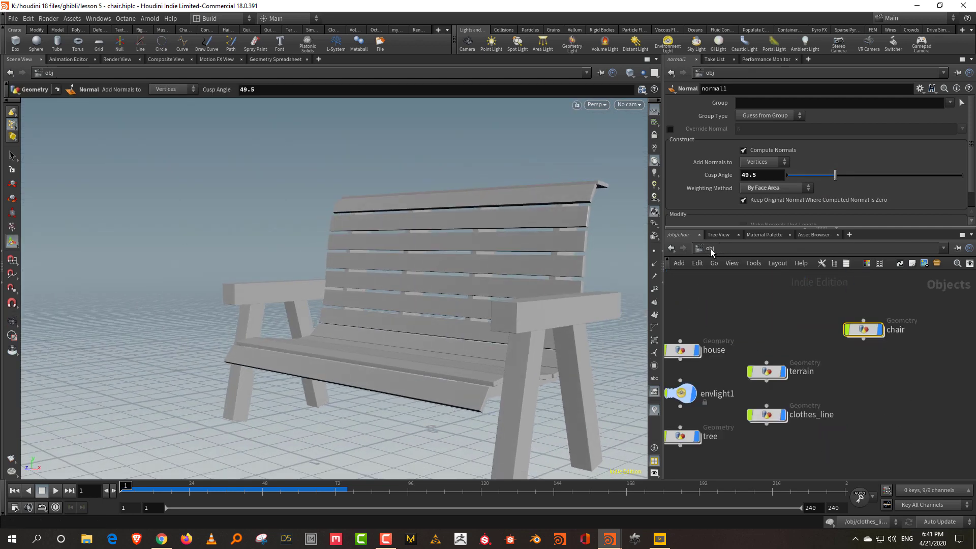
{"action": "right_click_drag", "start_coordinate": [483, 265], "coordinate": [429, 429], "text": "alt"}
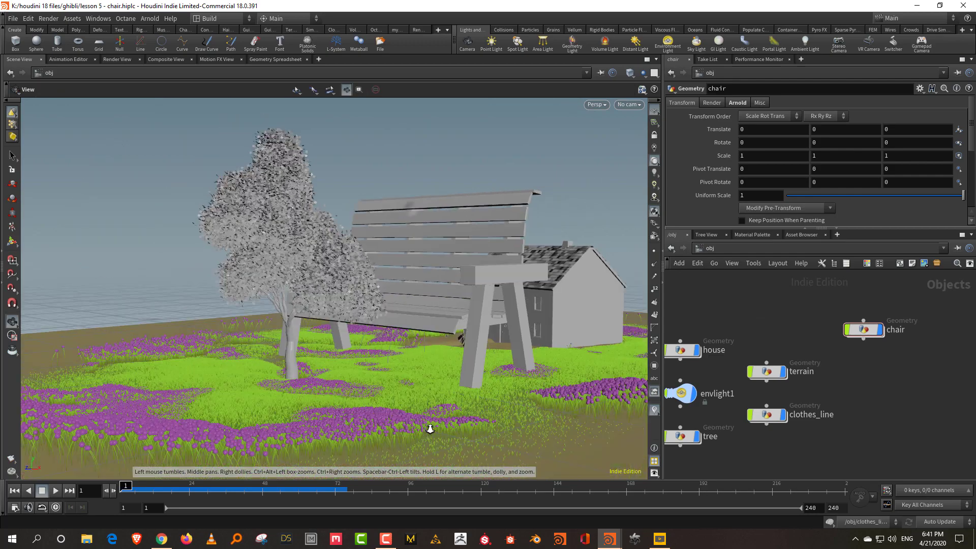
{"action": "left_click_drag", "start_coordinate": [429, 429], "coordinate": [457, 362], "text": "alt"}
{"action": "scroll", "coordinate": [458, 361], "scroll_direction": "up", "scroll_amount": 2}
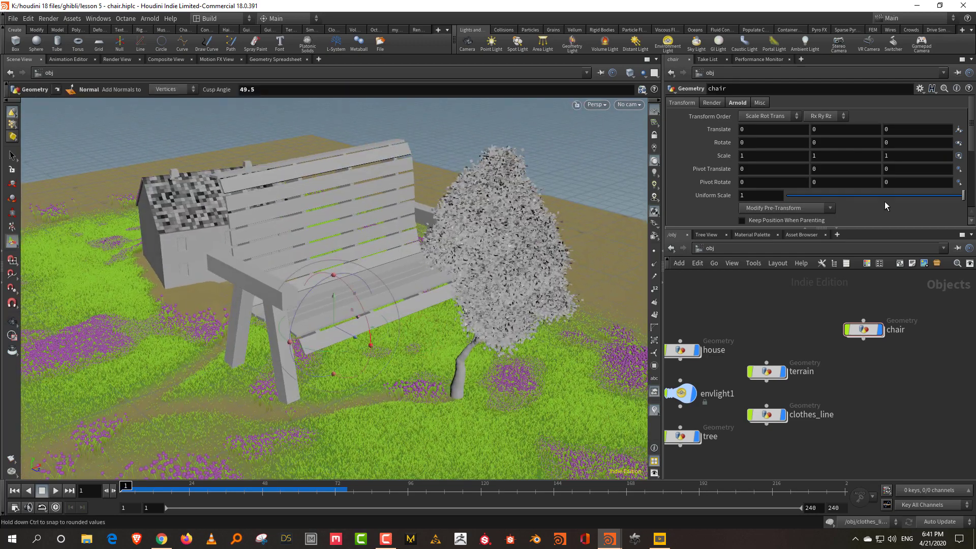
{"action": "left_click_drag", "start_coordinate": [884, 197], "coordinate": [804, 212]}
{"action": "right_click_drag", "start_coordinate": [257, 342], "coordinate": [334, 227], "text": "alt"}
{"action": "middle_click_drag", "start_coordinate": [334, 227], "coordinate": [353, 207], "text": "alt"}
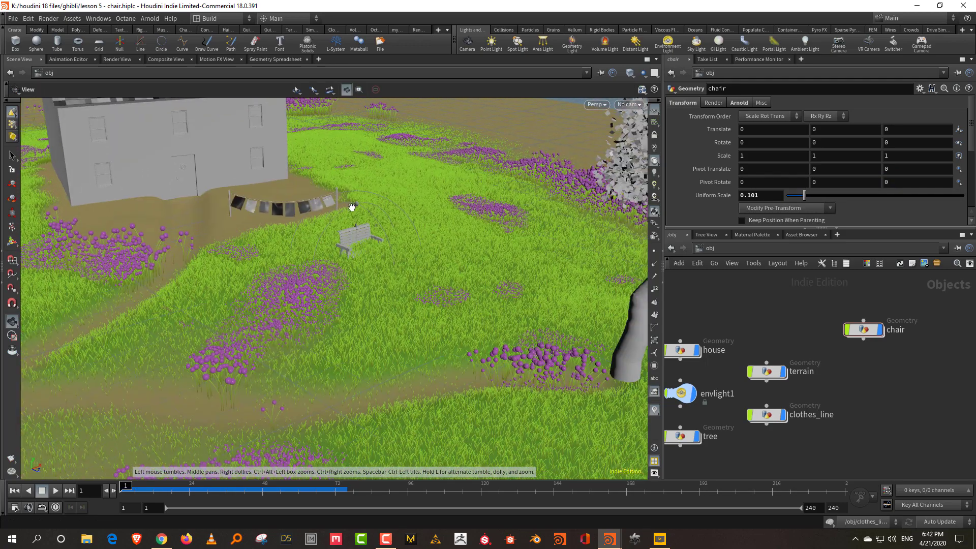
- Place the chair beside the tree, translated to X -0.392941 and Z 1.58049 and rotated -118.933 about Y
{"action": "left_click_drag", "start_coordinate": [370, 264], "coordinate": [431, 278], "text": "alt"}
{"action": "right_click_drag", "start_coordinate": [431, 279], "coordinate": [303, 278], "text": "alt"}
{"action": "key", "text": "Escape"}
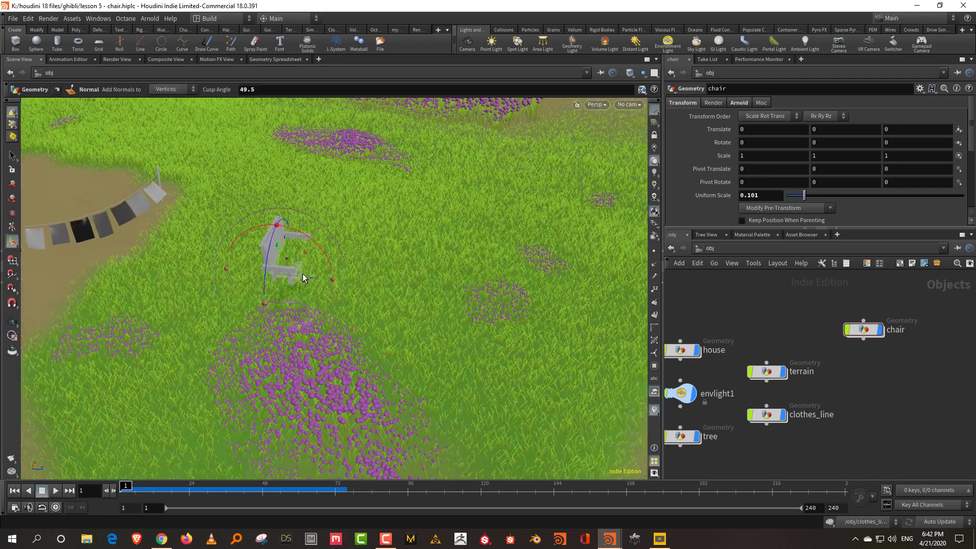
{"action": "left_click_drag", "start_coordinate": [305, 276], "coordinate": [660, 313]}
{"action": "middle_click_drag", "start_coordinate": [551, 314], "coordinate": [274, 296], "text": "alt"}
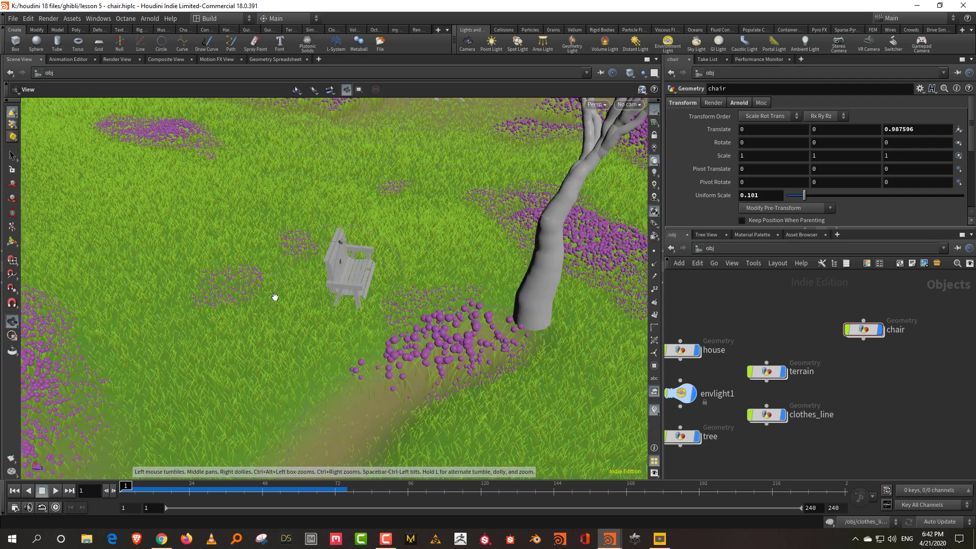
{"action": "right_click_drag", "start_coordinate": [274, 297], "coordinate": [372, 278], "text": "alt"}
{"action": "key", "text": "Escape"}
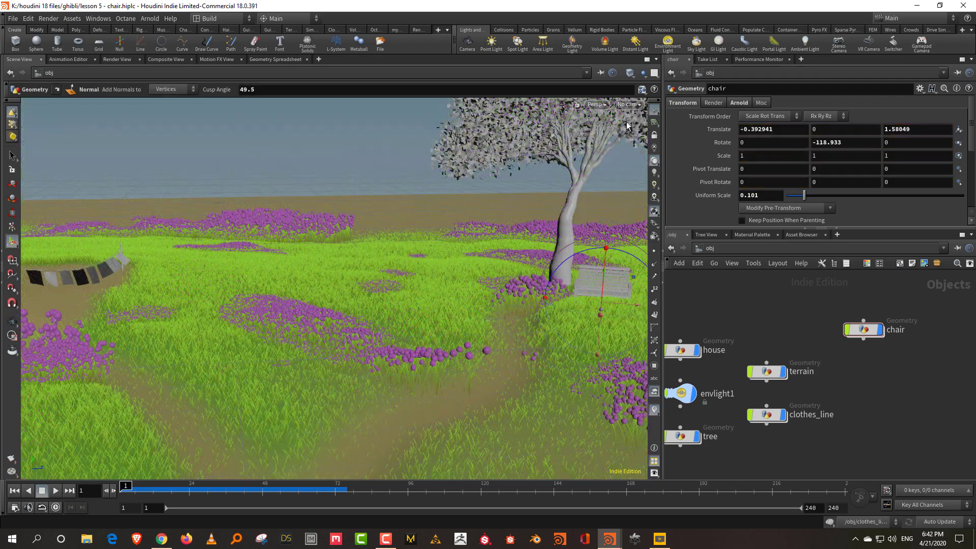
- Examine the chair's placement relative to the tree, house and clothes line from several angles
{"action": "right_click_drag", "start_coordinate": [386, 178], "coordinate": [523, 335], "text": "alt"}
{"action": "left_click", "coordinate": [747, 304]}
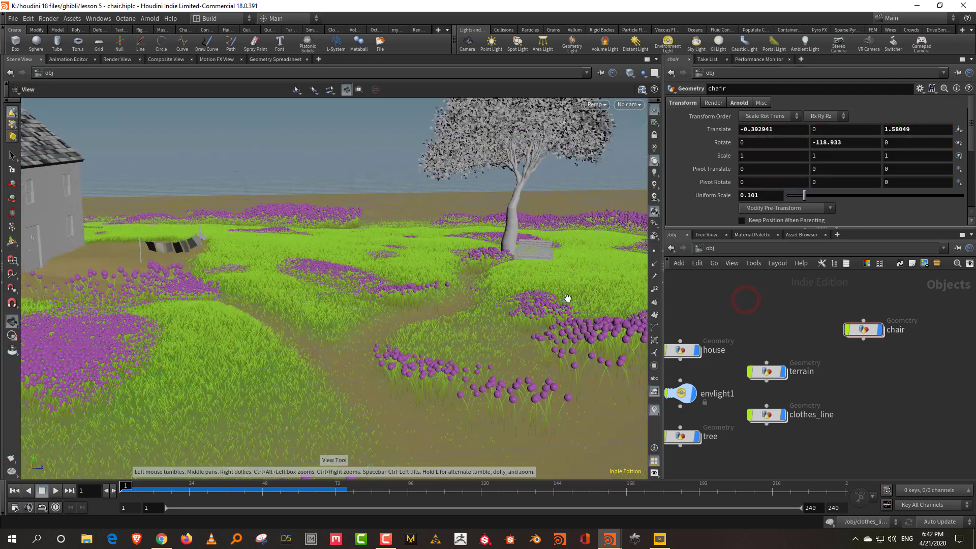
{"action": "left_click_drag", "start_coordinate": [545, 298], "coordinate": [523, 291], "text": "alt"}
{"action": "right_click_drag", "start_coordinate": [523, 291], "coordinate": [501, 268]}
{"action": "left_click_drag", "start_coordinate": [501, 268], "coordinate": [477, 340]}
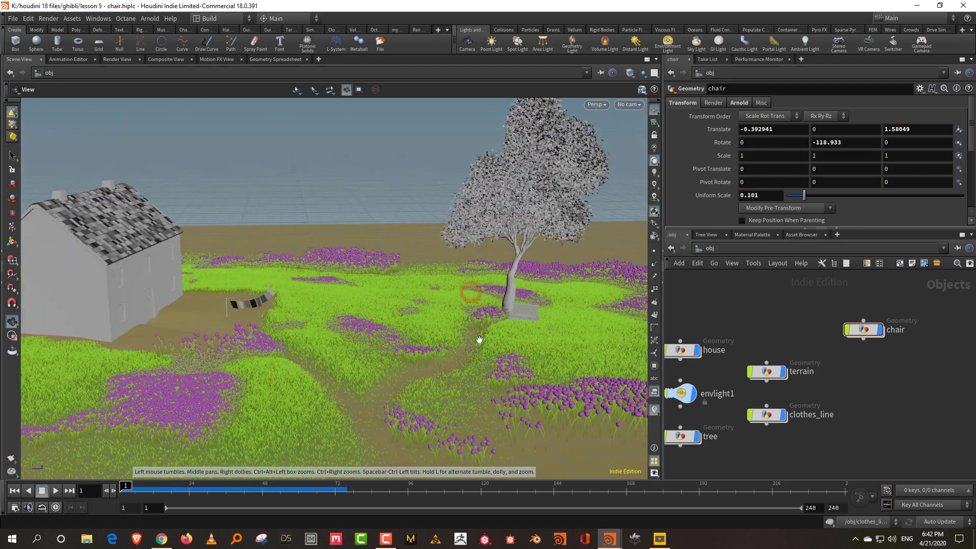
{"action": "right_click_drag", "start_coordinate": [478, 340], "coordinate": [556, 308]}
{"action": "middle_click_drag", "start_coordinate": [556, 307], "coordinate": [529, 312]}
{"action": "left_click", "coordinate": [795, 306]}
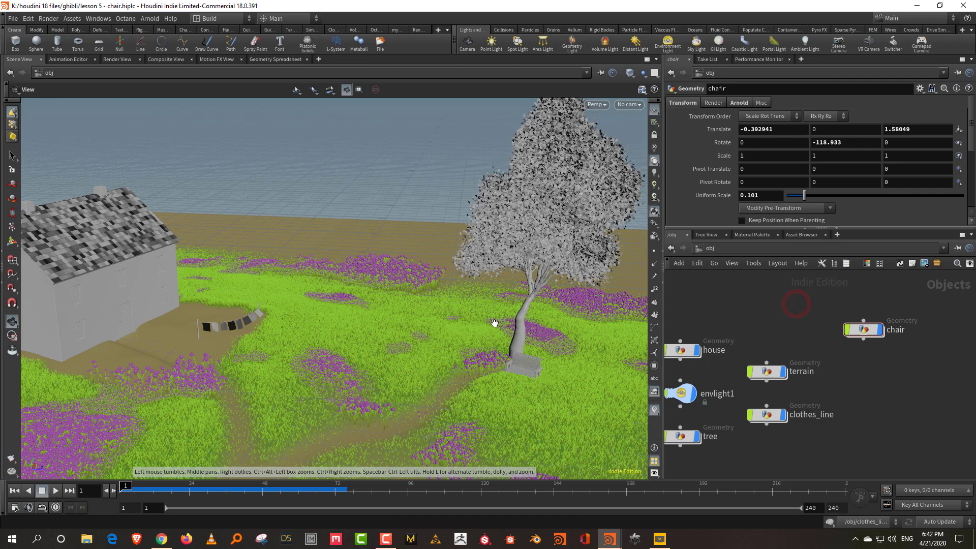
{"action": "left_click_drag", "start_coordinate": [781, 279], "coordinate": [786, 293]}
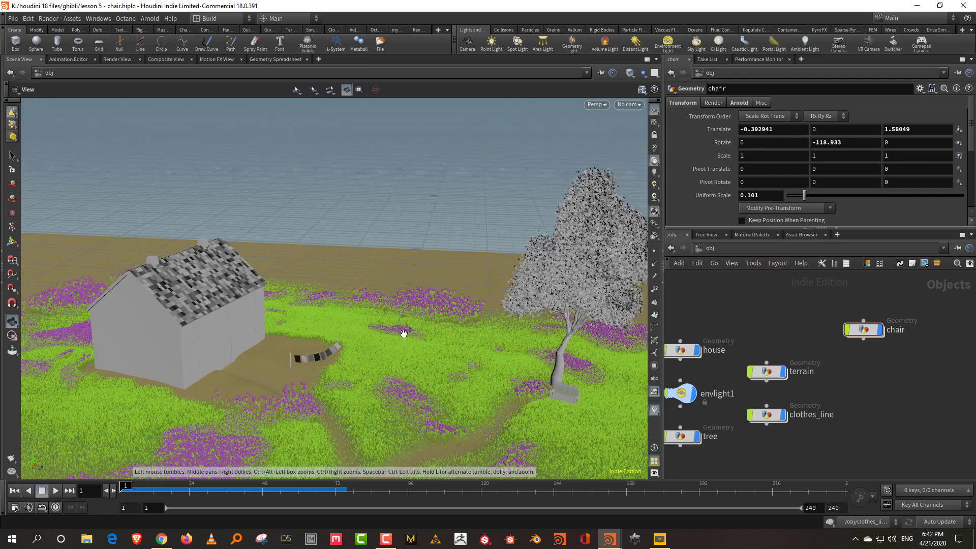